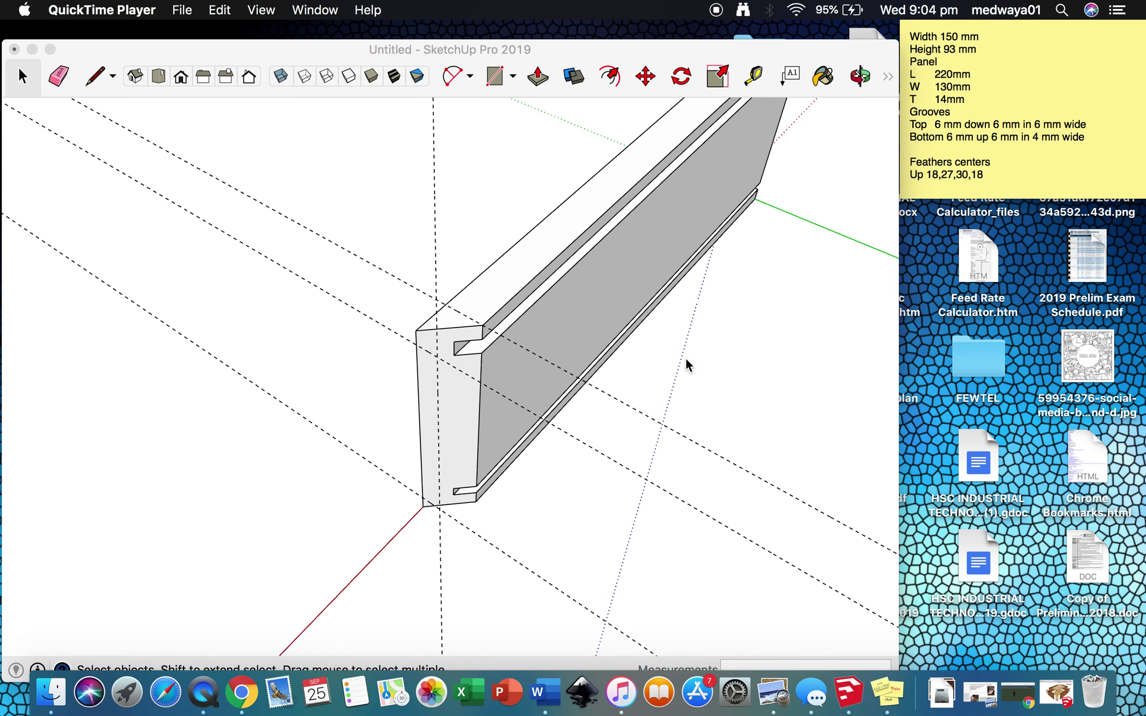
# Place a guide across the board's unmitred end, parallel to its top end edge and 14 mm in from it.
pyautogui.click(686, 359)
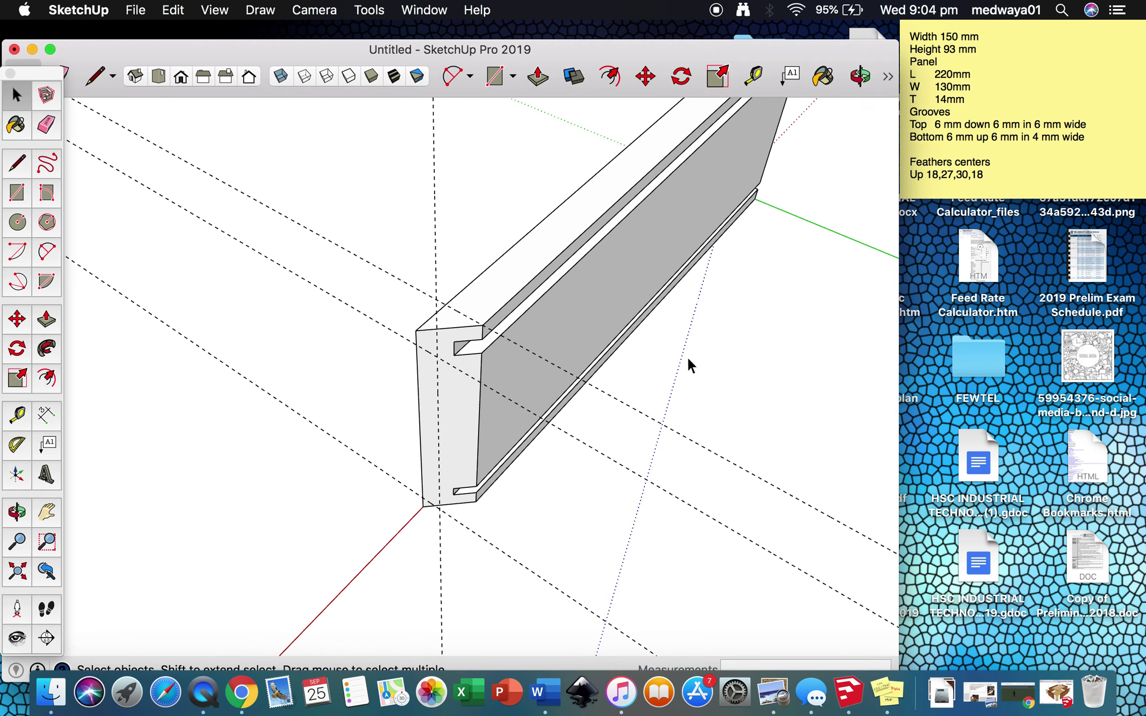
pyautogui.press('o')
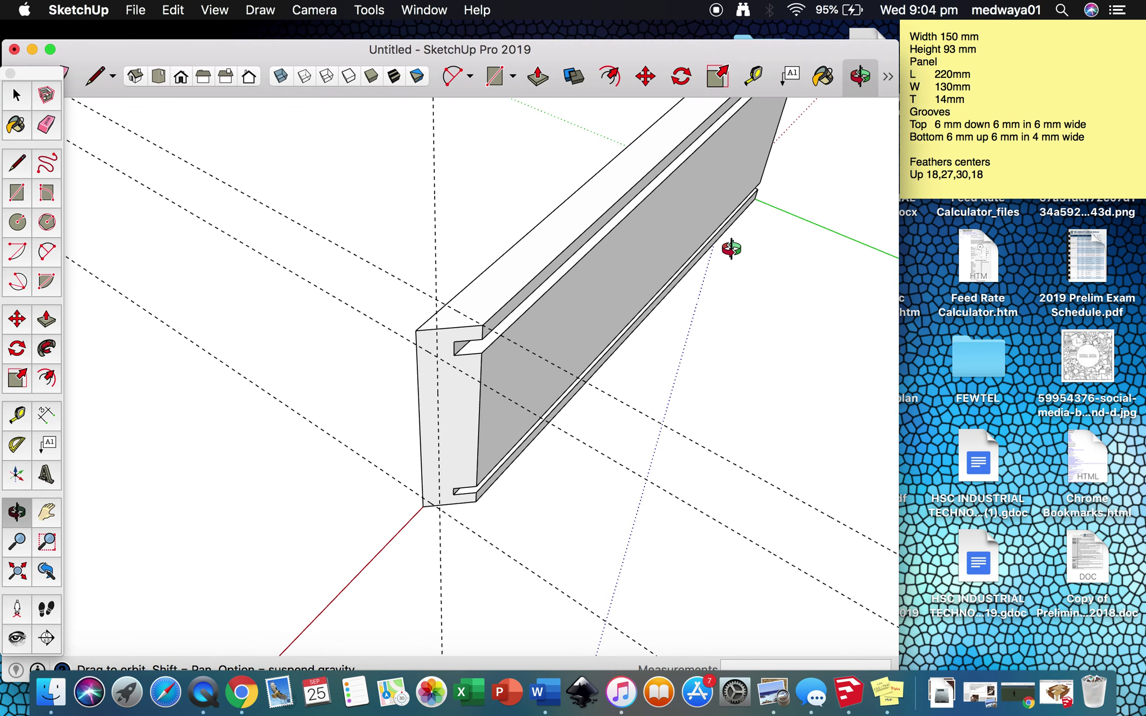
pyautogui.moveTo(729, 248); pyautogui.dragTo(309, 263)
pyautogui.moveTo(465, 358); pyautogui.dragTo(220, 266)
pyautogui.scroll(-5, 220, 265)
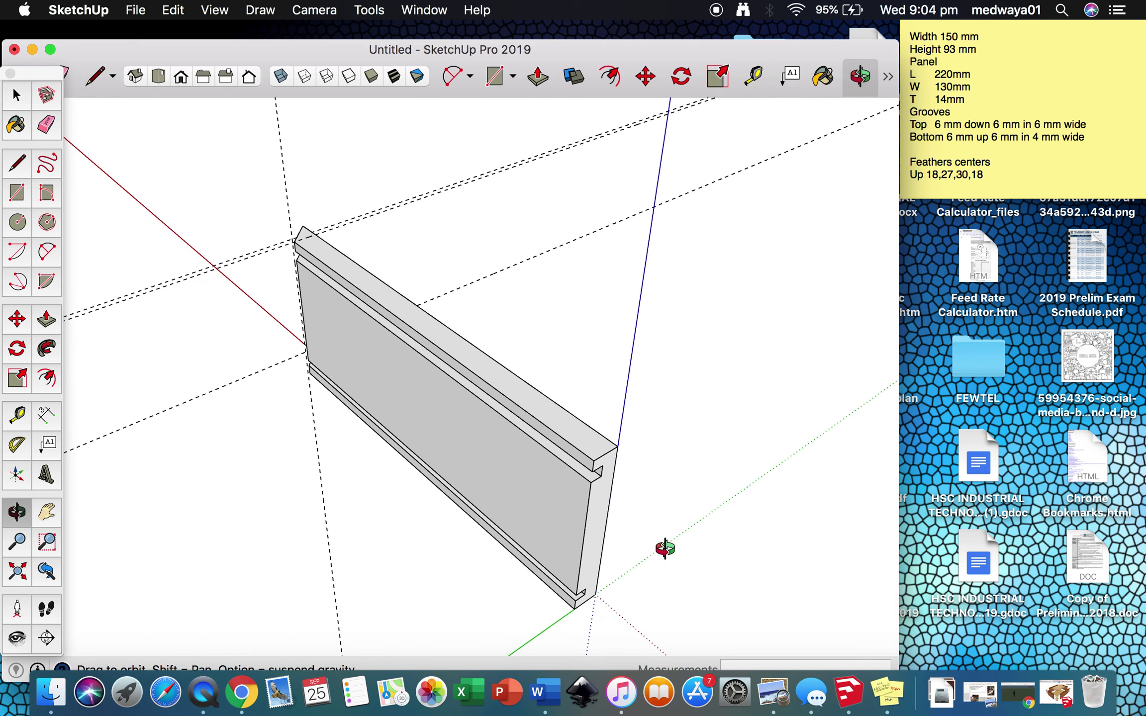
pyautogui.moveTo(662, 550)
pyautogui.mouseDown()
pyautogui.moveTo(626, 530)
pyautogui.moveTo(641, 553)
pyautogui.mouseUp()
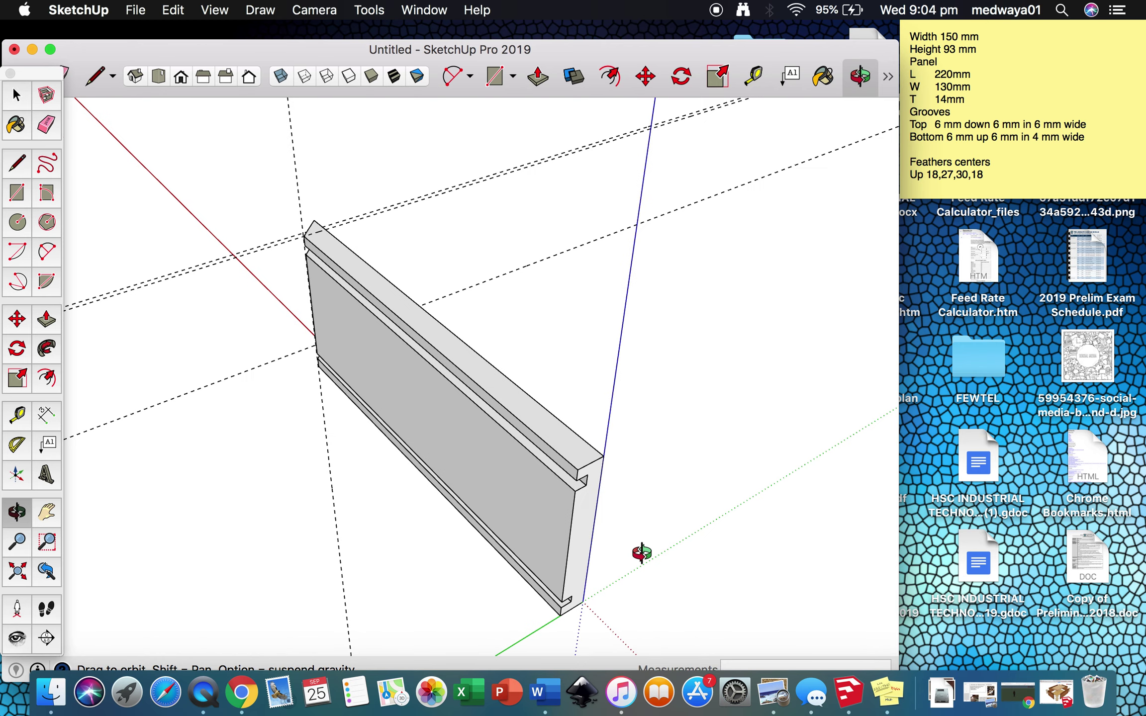
pyautogui.press('t')
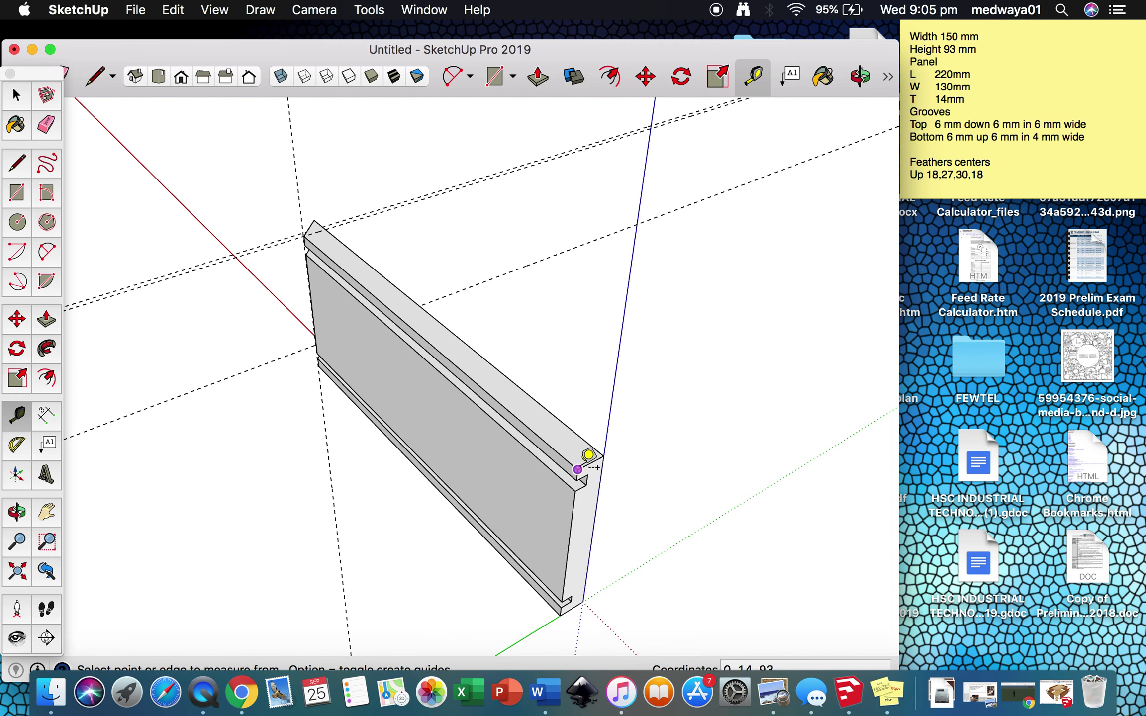
pyautogui.scroll(2, 596, 462)
pyautogui.scroll(3, 592, 455)
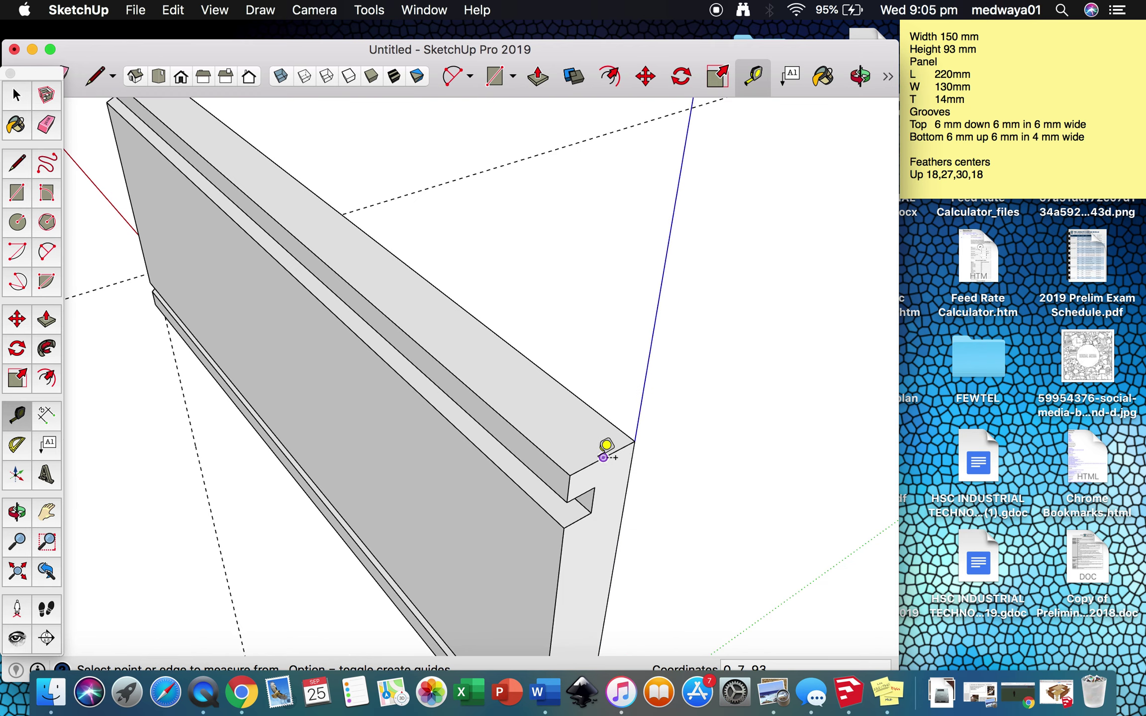
pyautogui.click(602, 457)
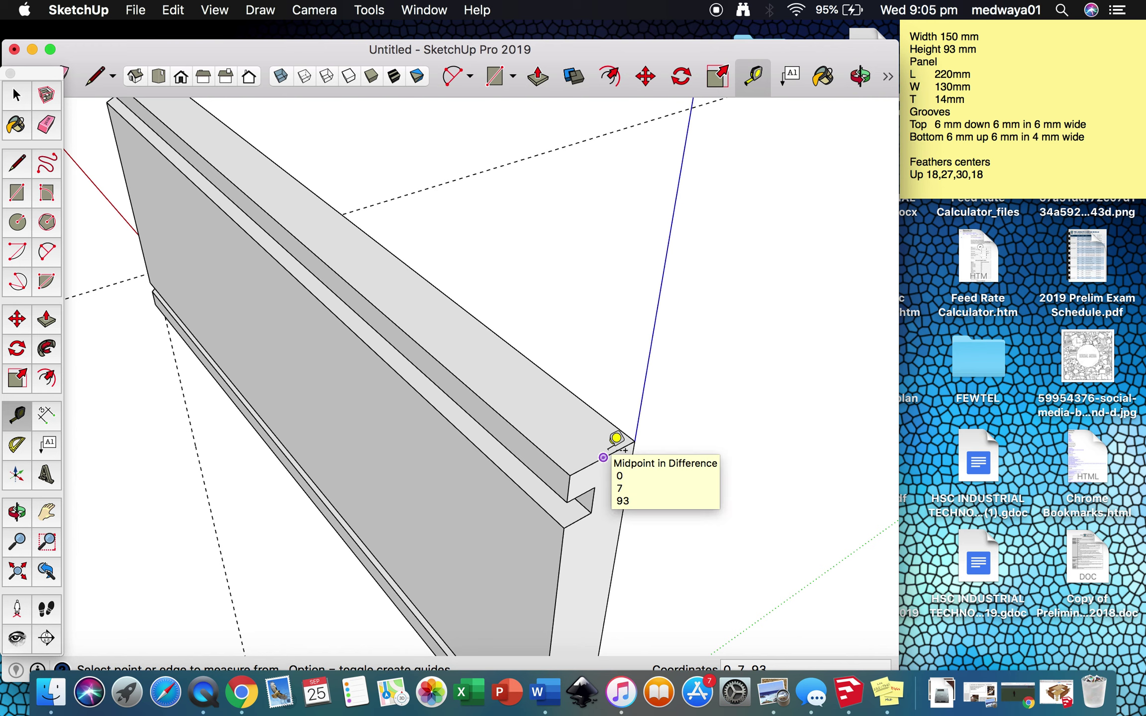
pyautogui.click(603, 457)
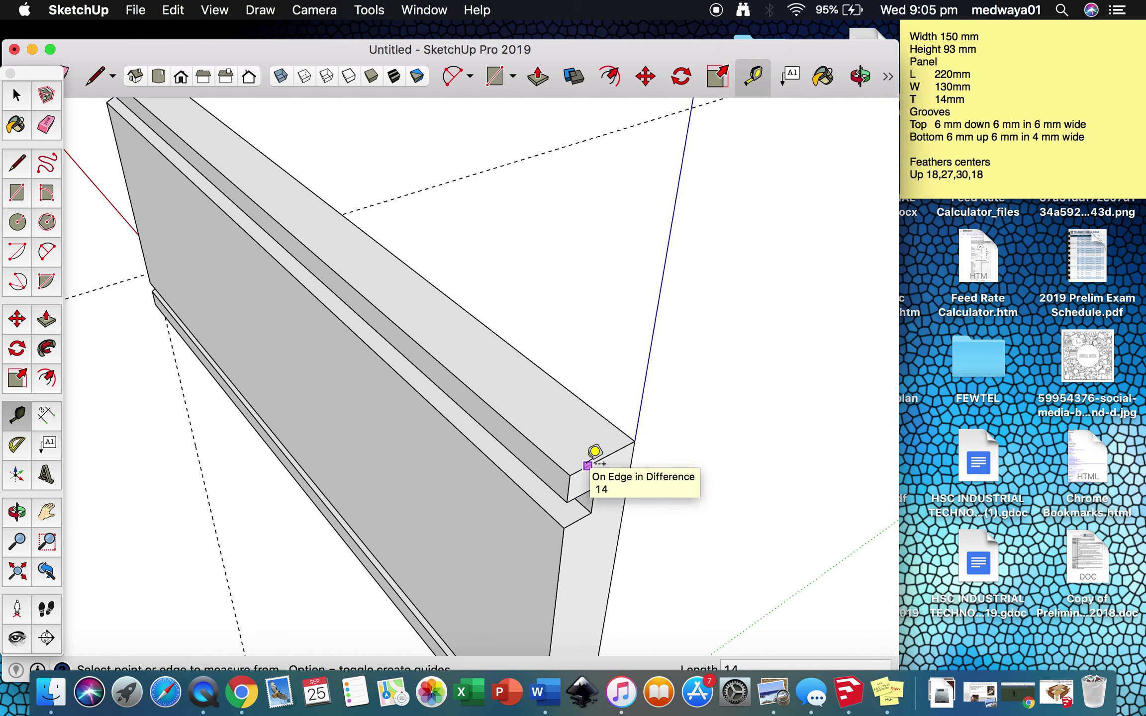
pyautogui.click(601, 462)
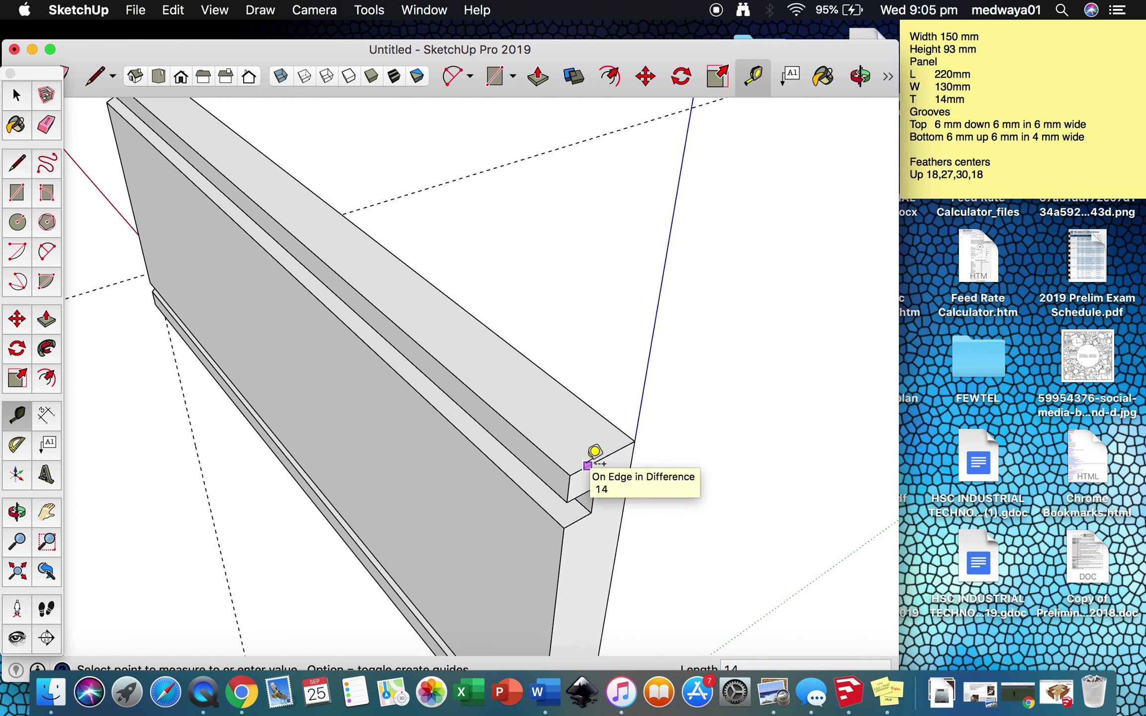
pyautogui.click(556, 405)
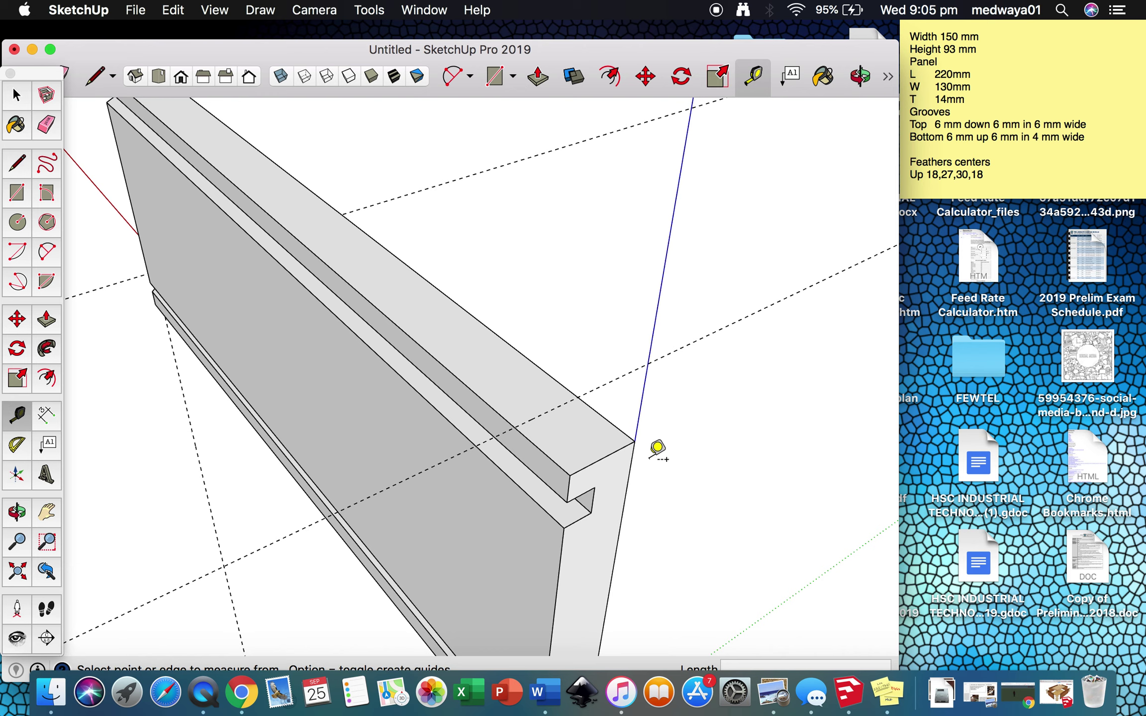
# Draw the mitre outline on the top face from the outer corner to the guide on the grooved edge, then to the inner corner.
pyautogui.press('l')
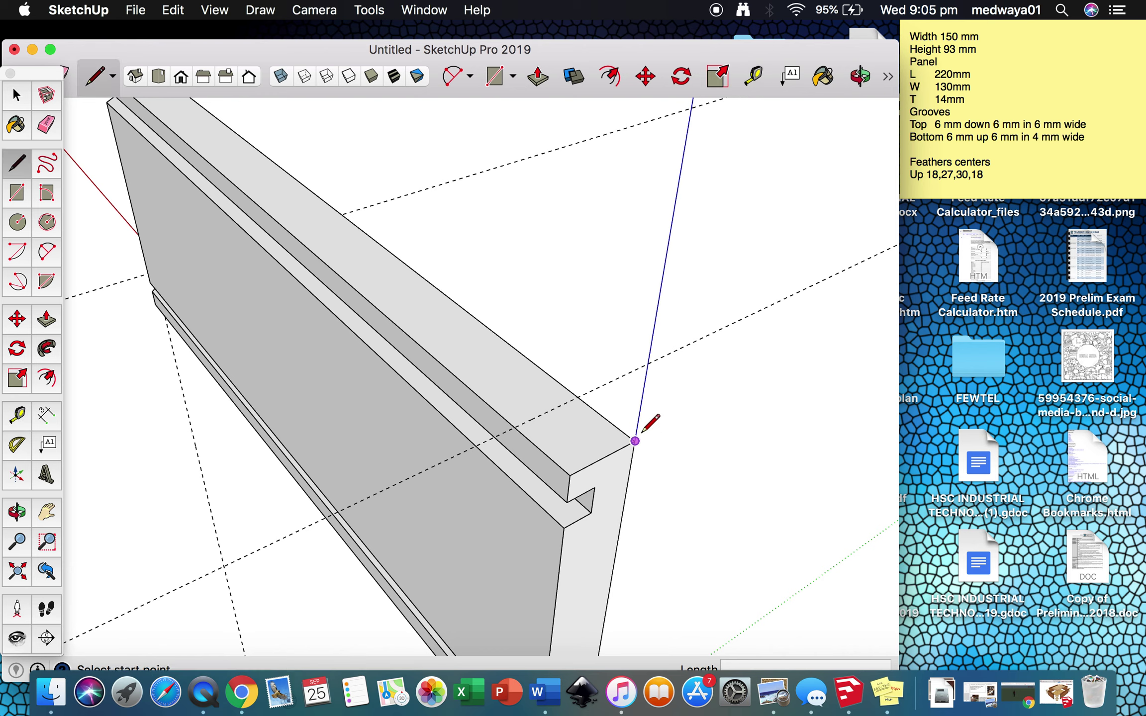
pyautogui.click(635, 440)
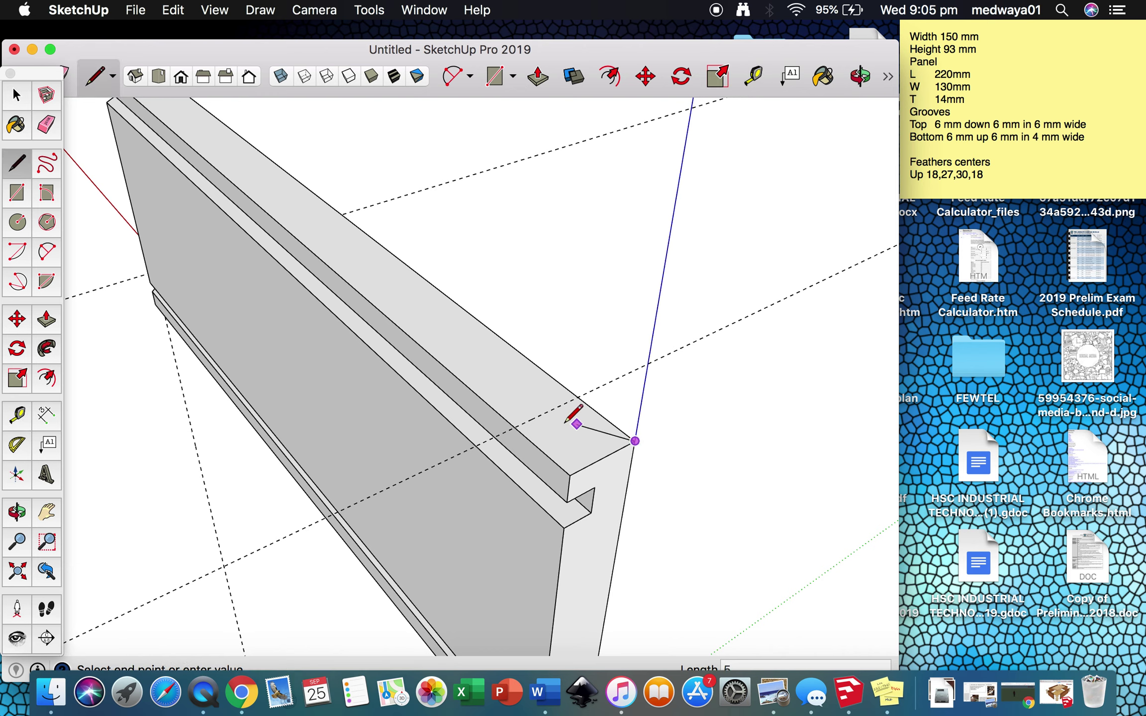
pyautogui.click(514, 426)
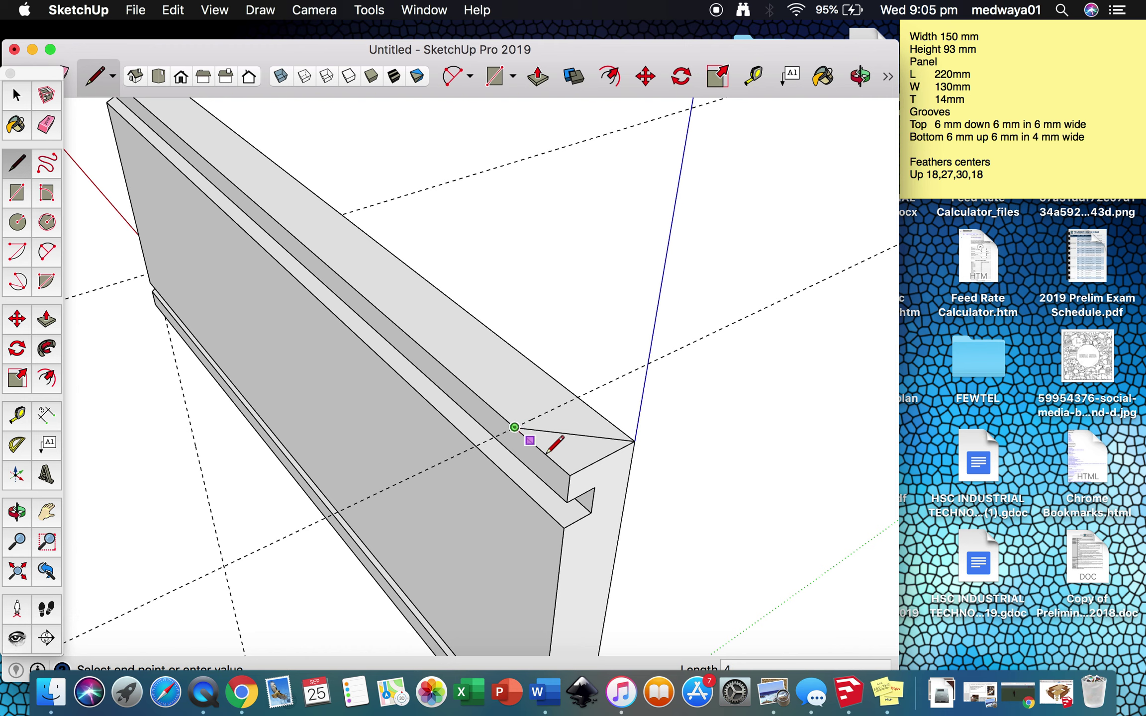
pyautogui.click(570, 474)
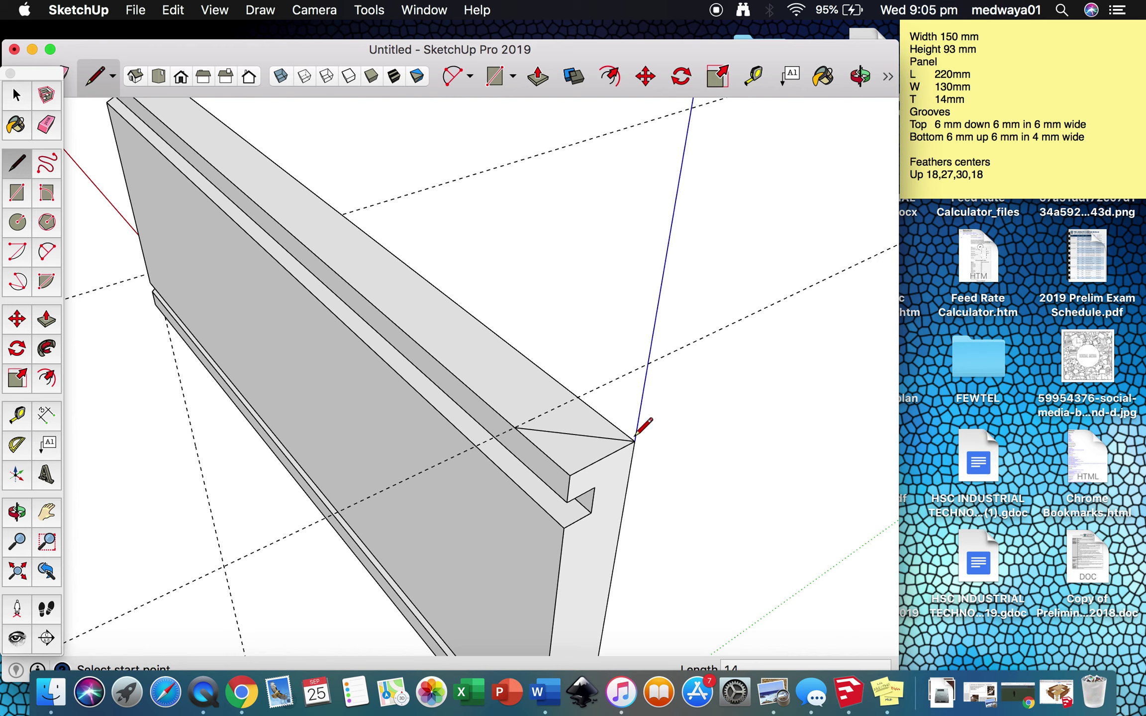
# Push/Pull the mitre triangle about 104 mm down, past the bottom of the board.
pyautogui.scroll(-5, 637, 435)
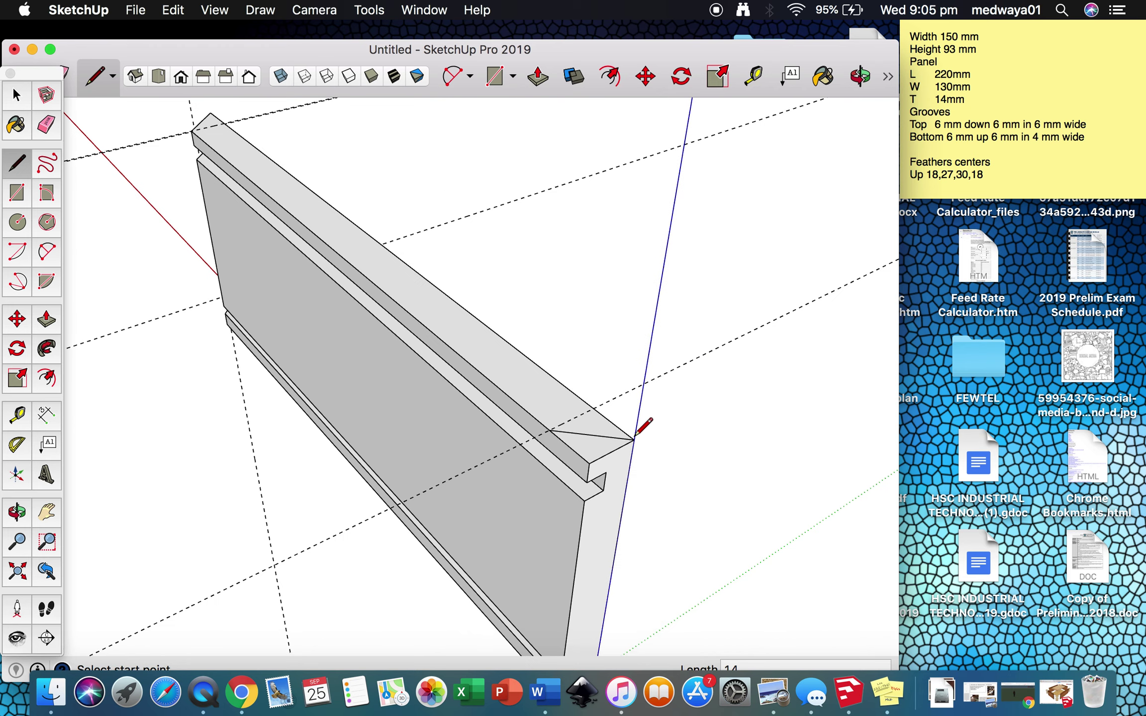
pyautogui.scroll(-2, 638, 433)
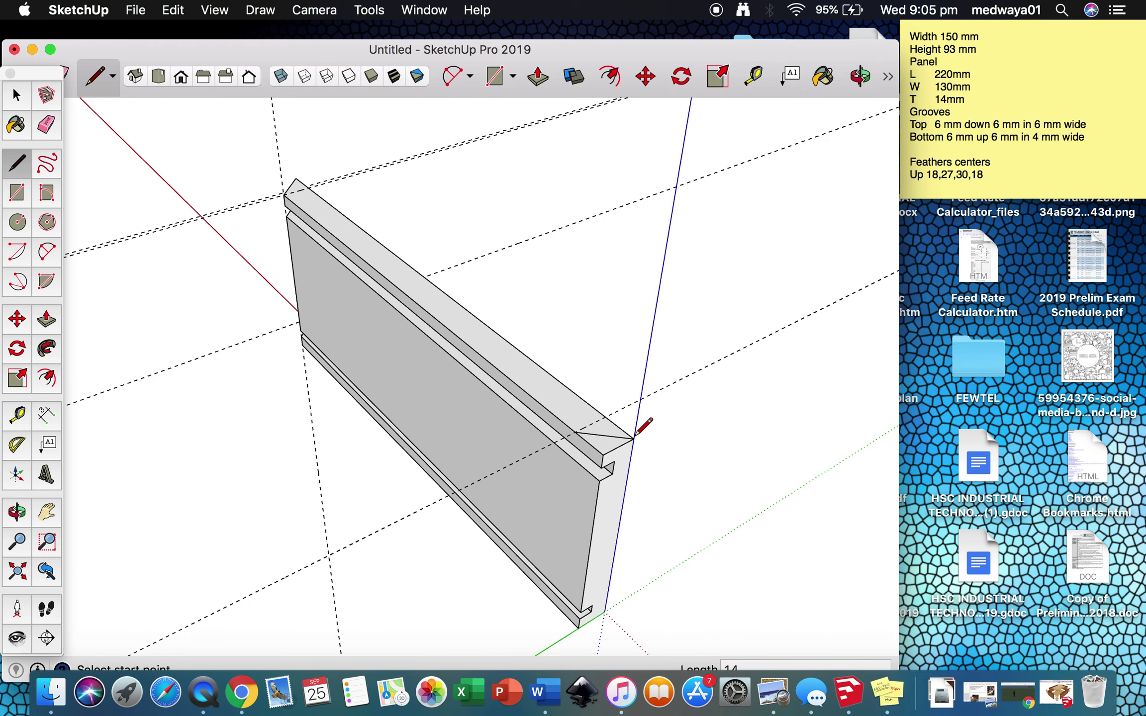
pyautogui.press('p')
pyautogui.click(594, 454)
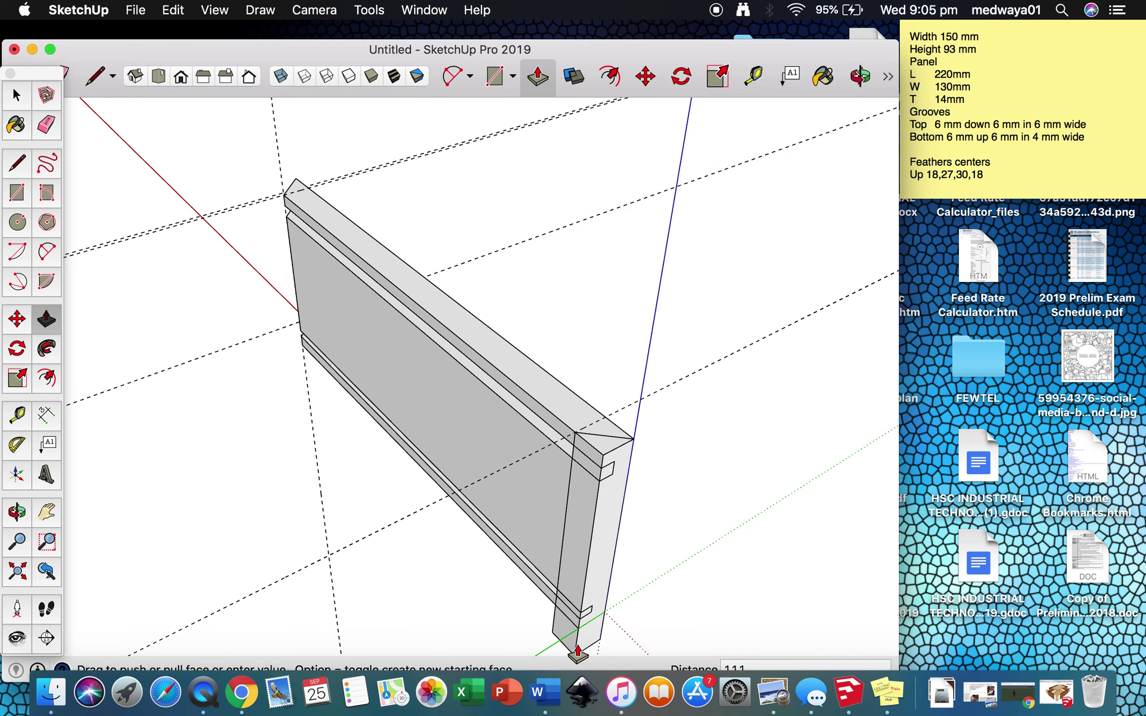
pyautogui.click(579, 639)
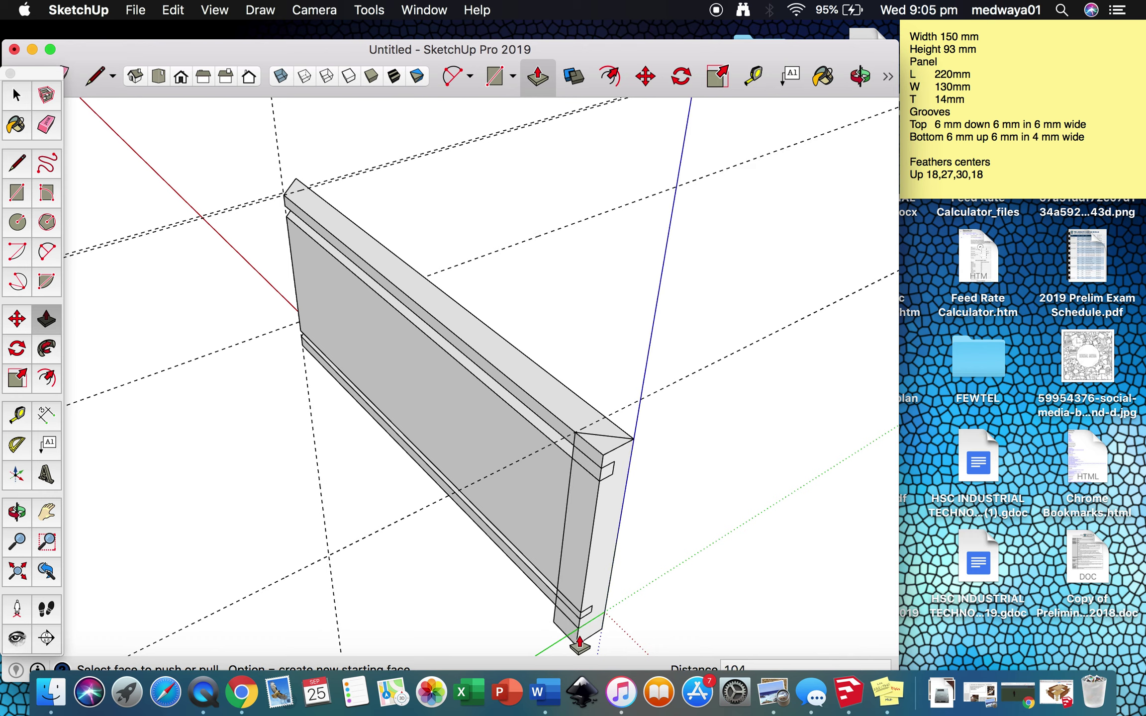
# Extend the waste wedge past the board with Push/Pull: top about 9 mm, end face about 3 mm, grooved side about 6 mm.
pyautogui.click(604, 447)
pyautogui.click(607, 431)
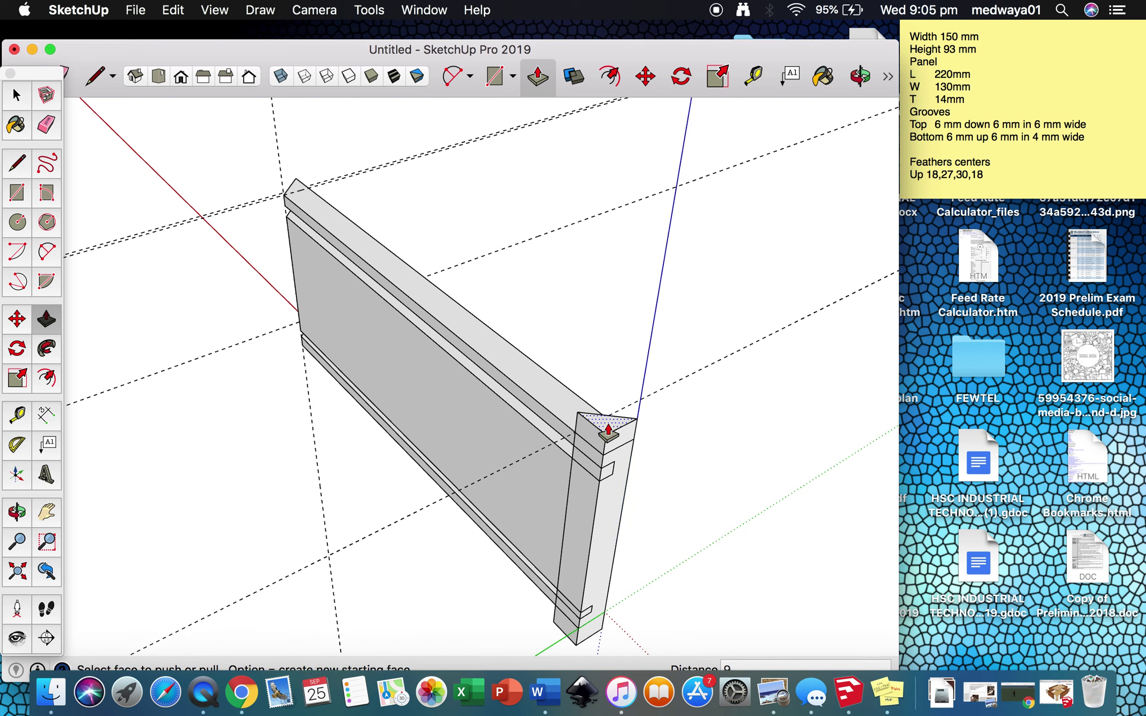
pyautogui.click(610, 534)
pyautogui.click(613, 541)
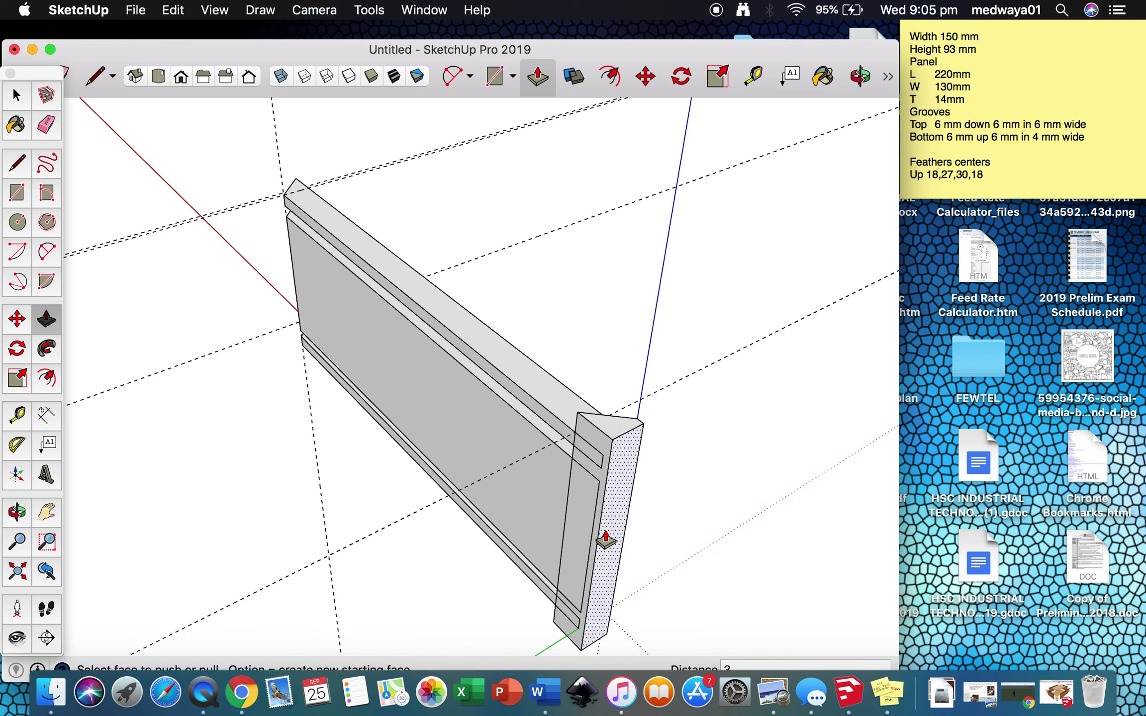
pyautogui.click(584, 531)
pyautogui.click(571, 535)
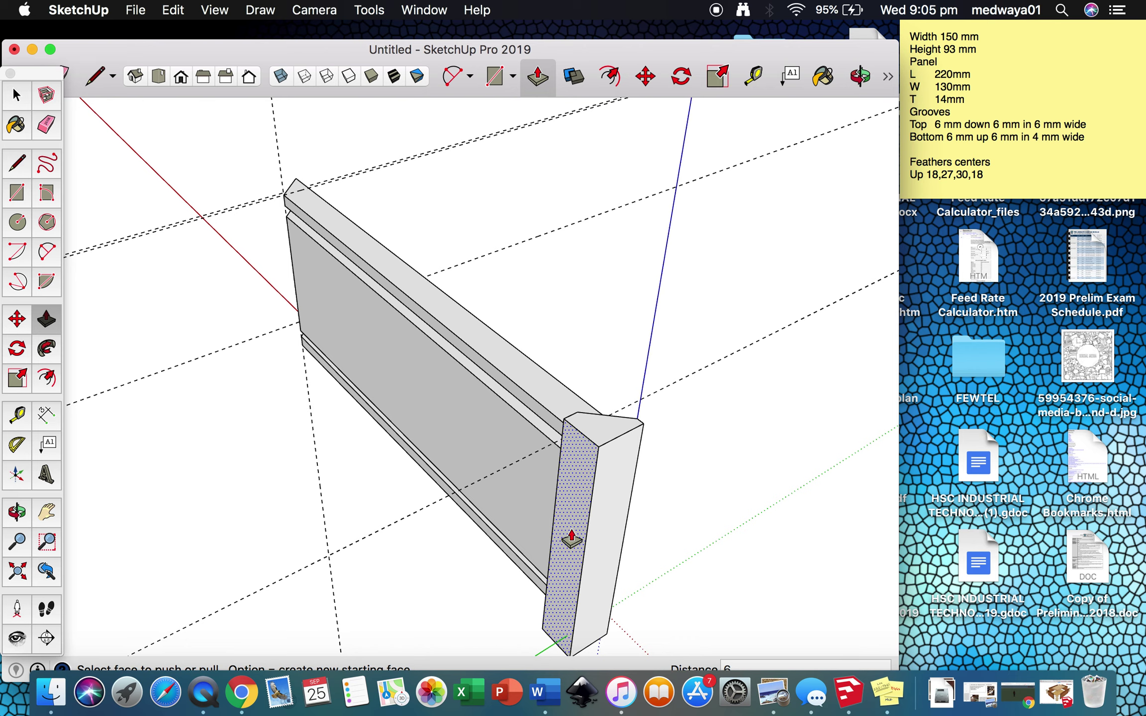
# Make the whole waste wedge a group and delete it to leave the mitred end.
pyautogui.press('space')
pyautogui.tripleClick(609, 521)
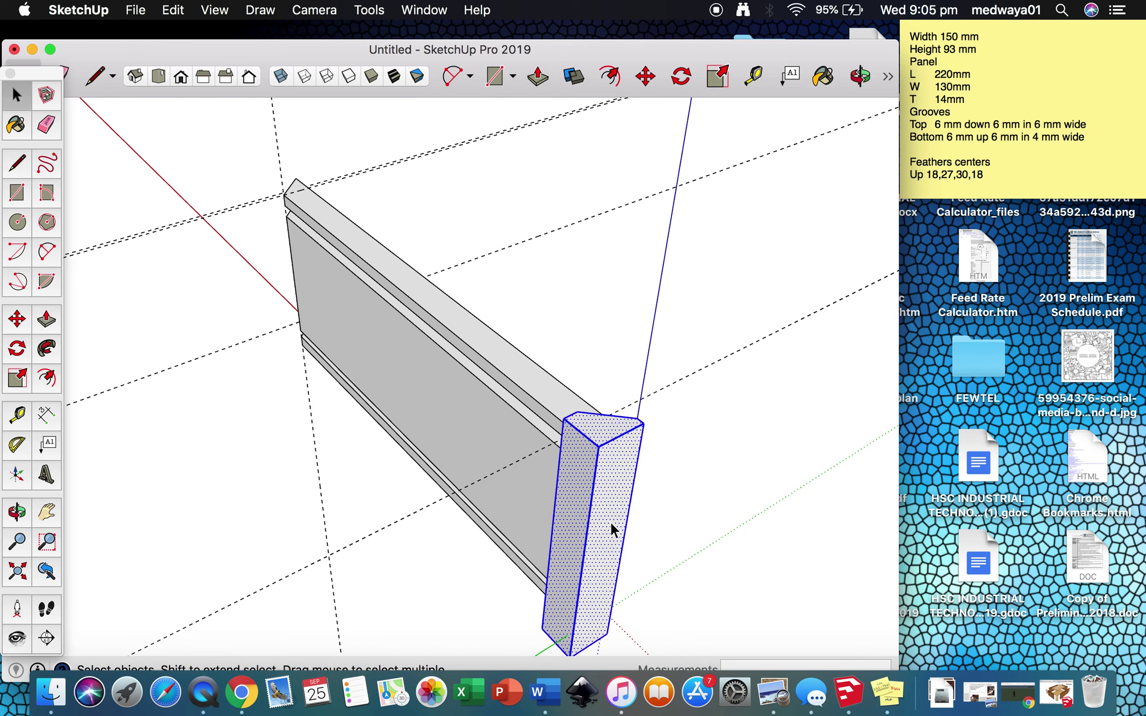
pyautogui.rightClick(610, 520)
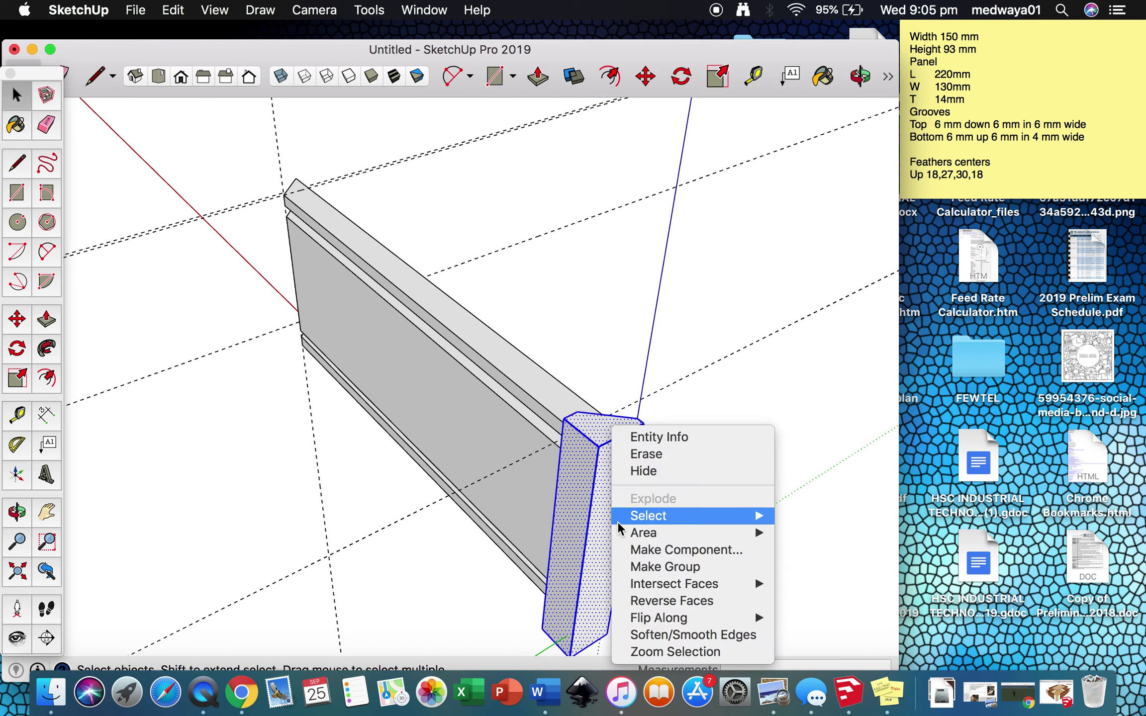
pyautogui.click(657, 568)
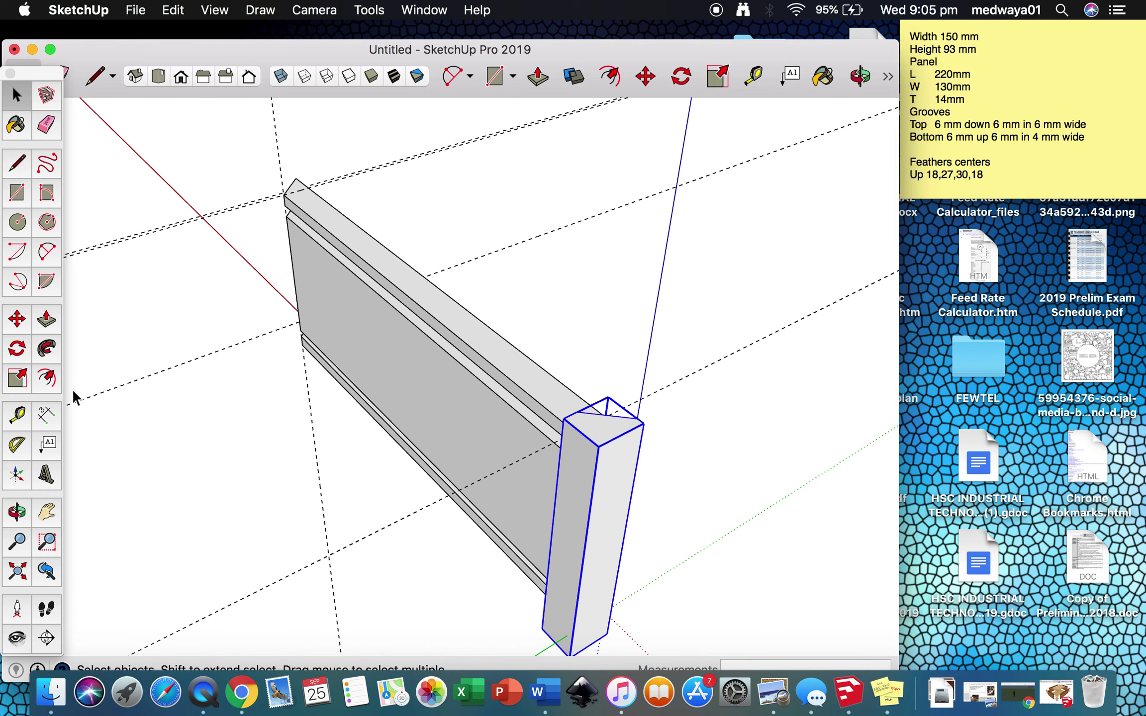
pyautogui.click(573, 76)
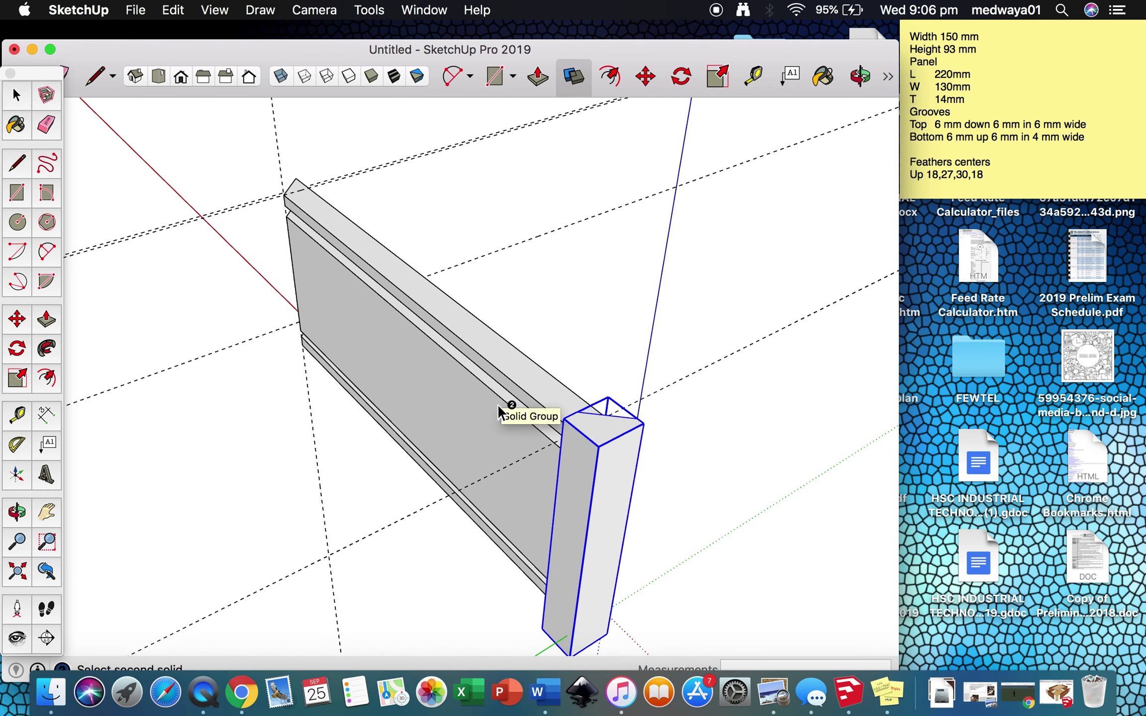
pyautogui.press('space')
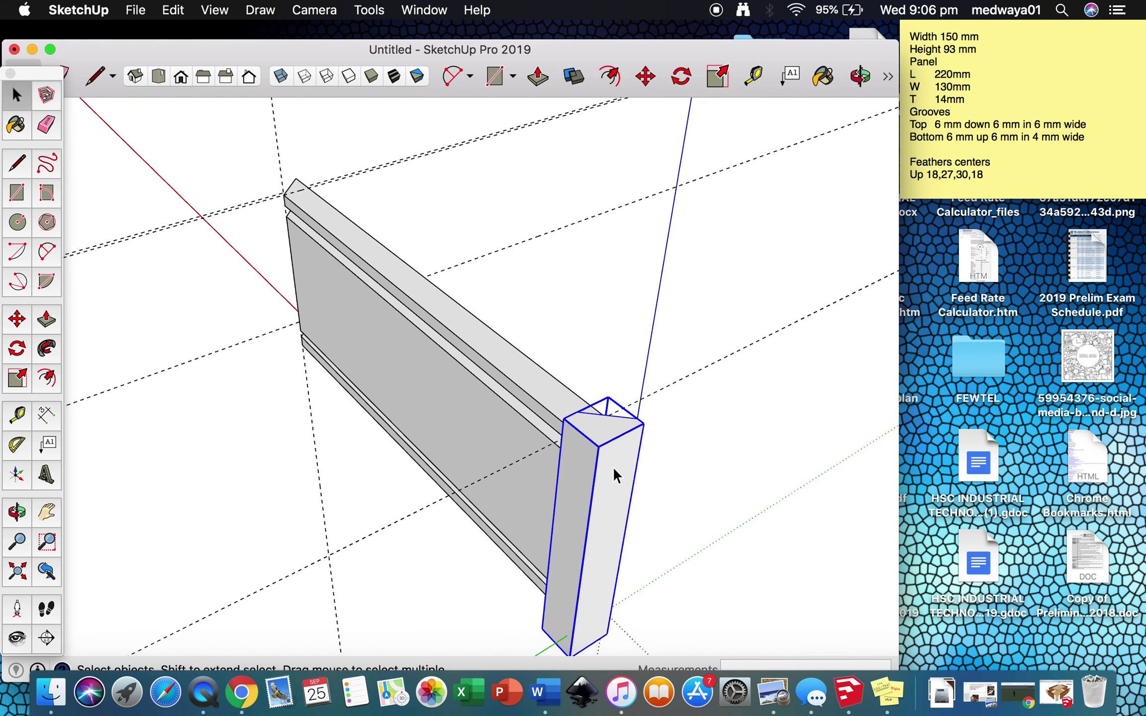
pyautogui.press('Delete')
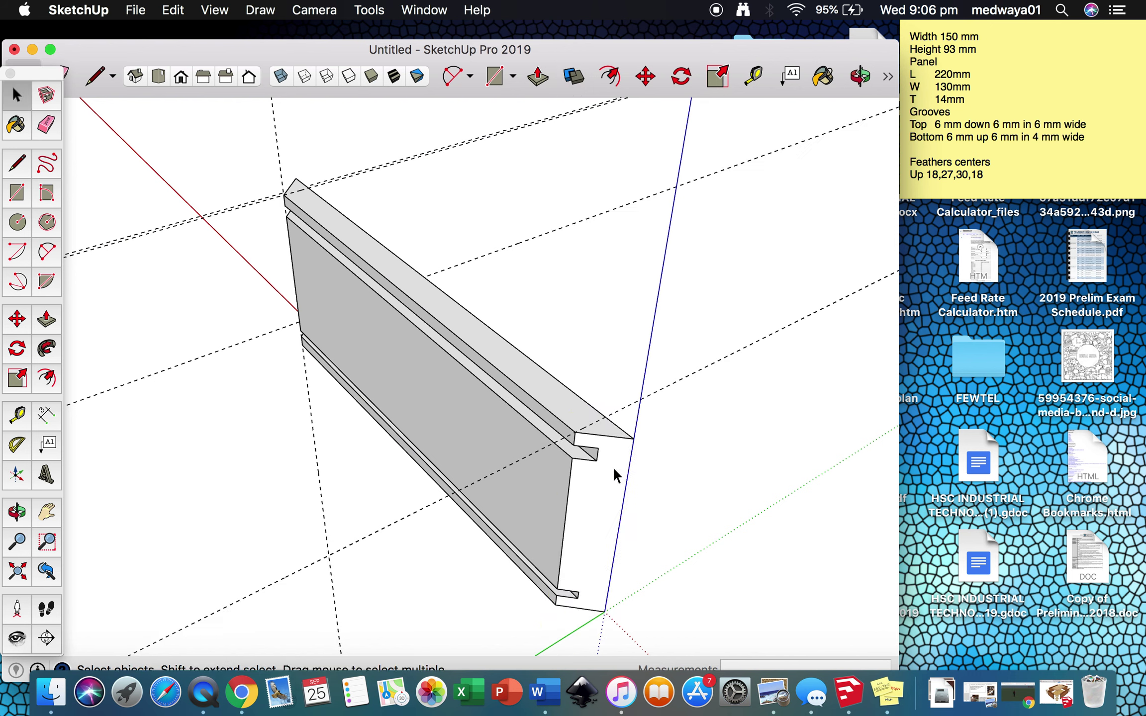
# Place a guide on the mitred face 18 mm above its bottom edge for the first feather centre.
pyautogui.press('o')
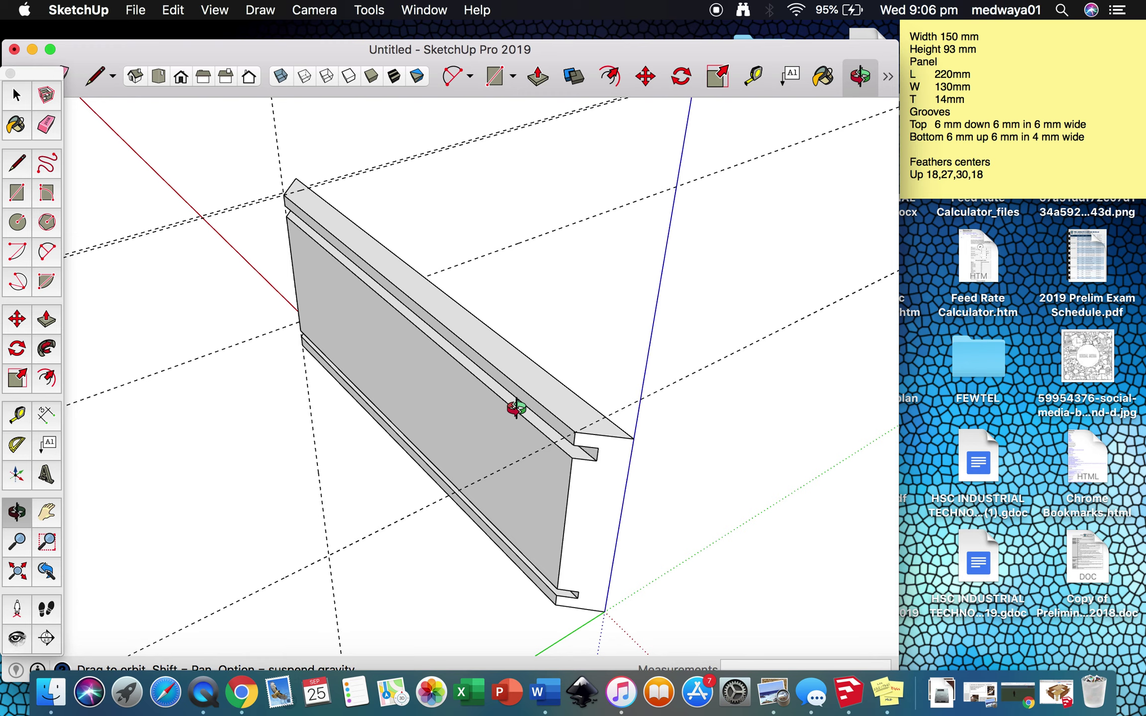
pyautogui.moveTo(511, 405); pyautogui.dragTo(647, 332)
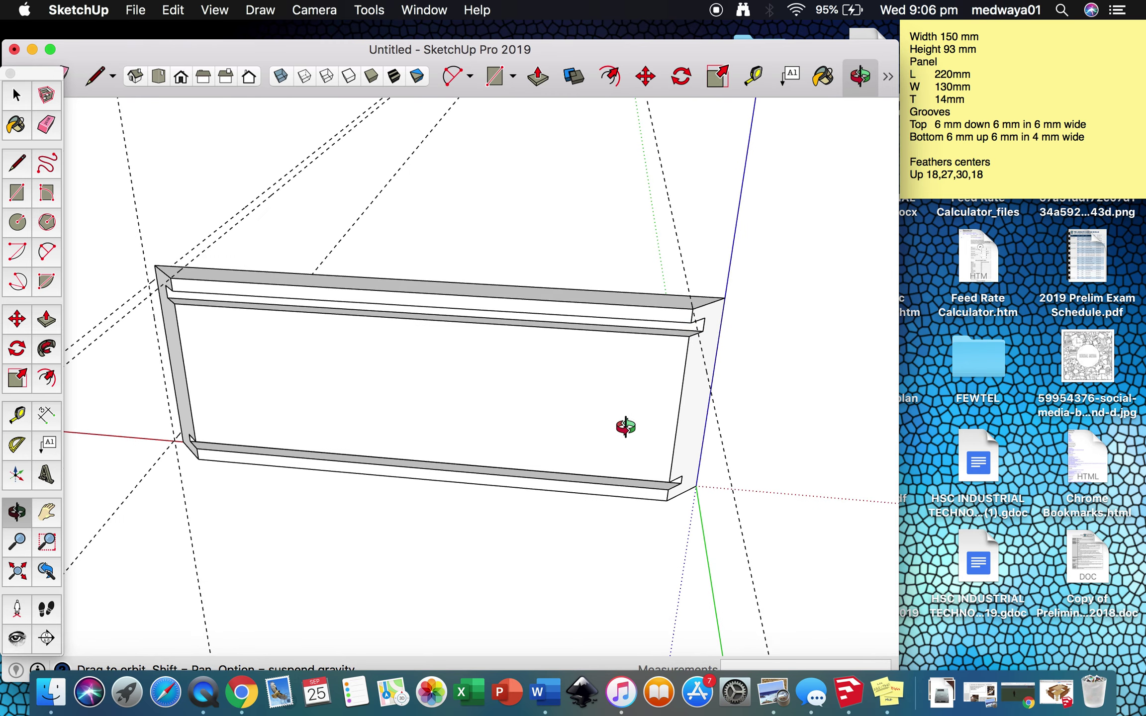
pyautogui.moveTo(773, 500); pyautogui.dragTo(530, 471)
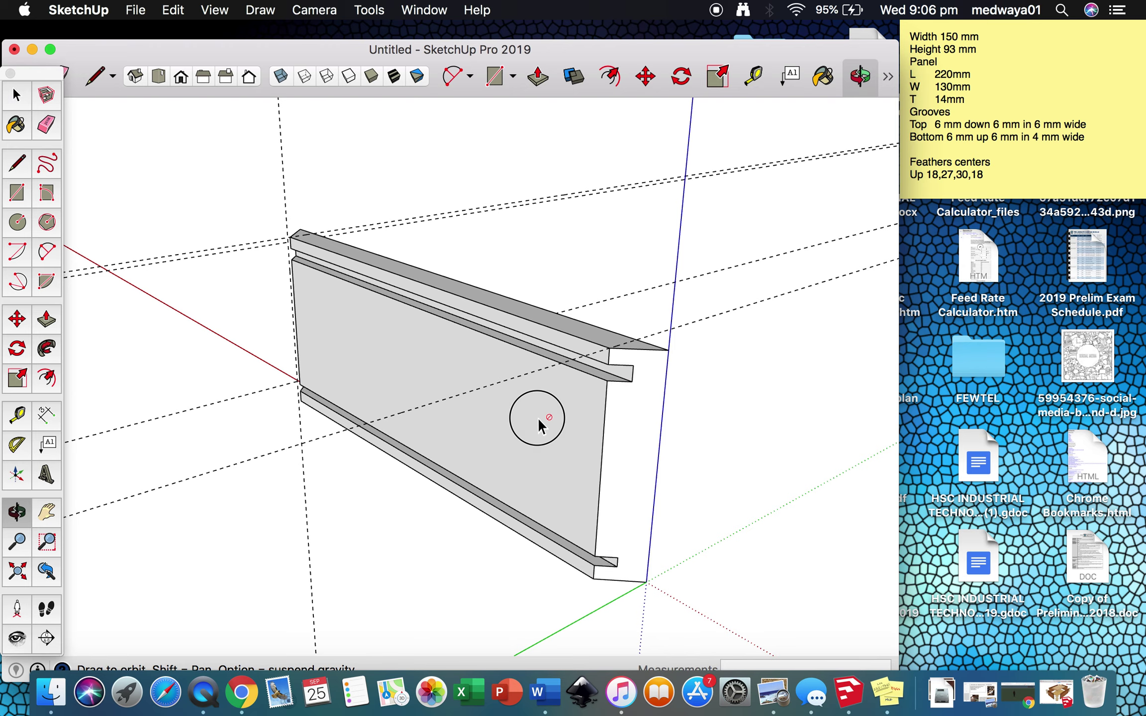
pyautogui.moveTo(542, 417); pyautogui.dragTo(717, 423)
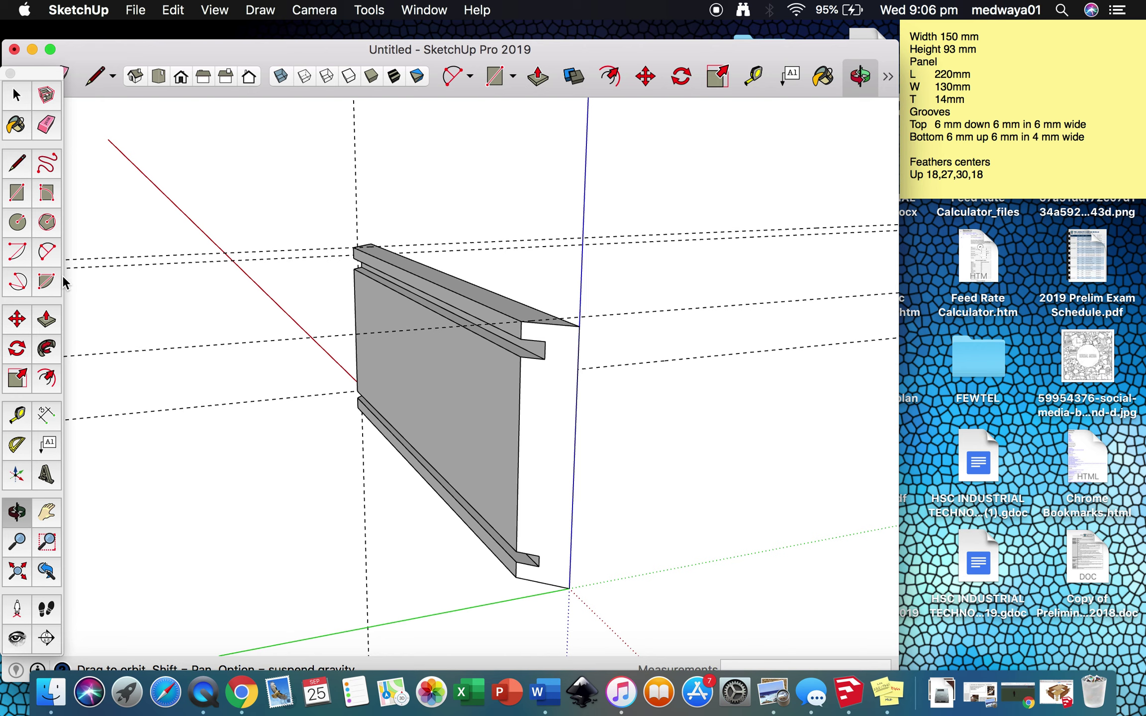
pyautogui.press('t')
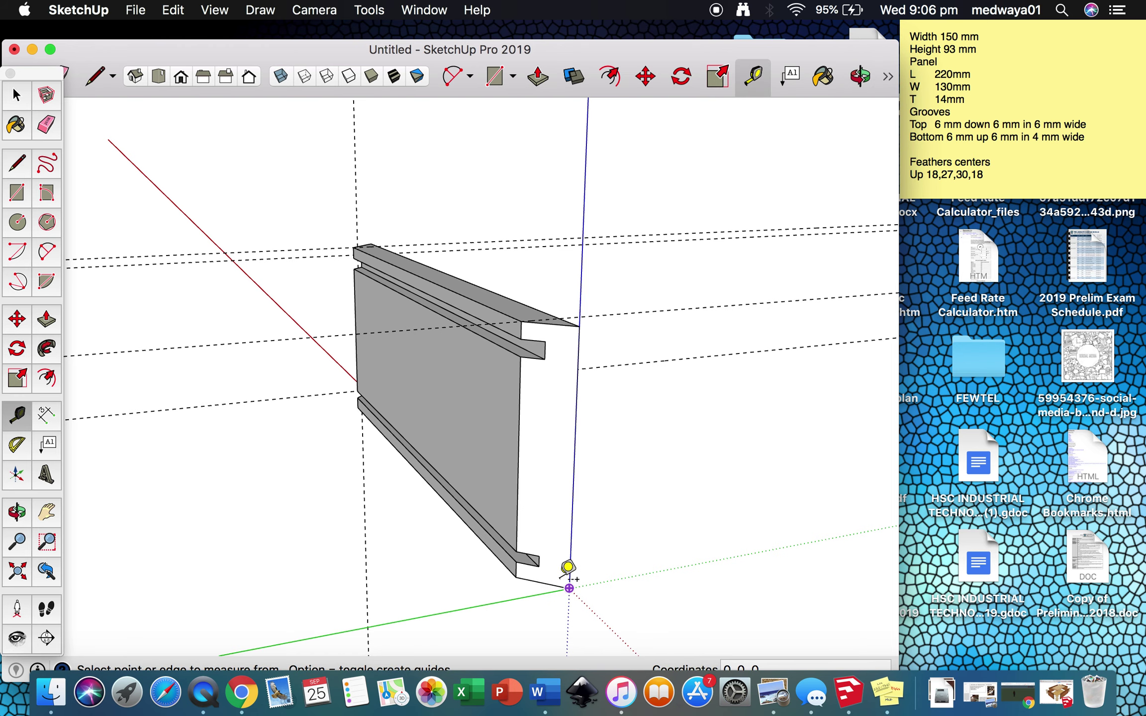
pyautogui.scroll(3, 563, 574)
pyautogui.scroll(1, 562, 572)
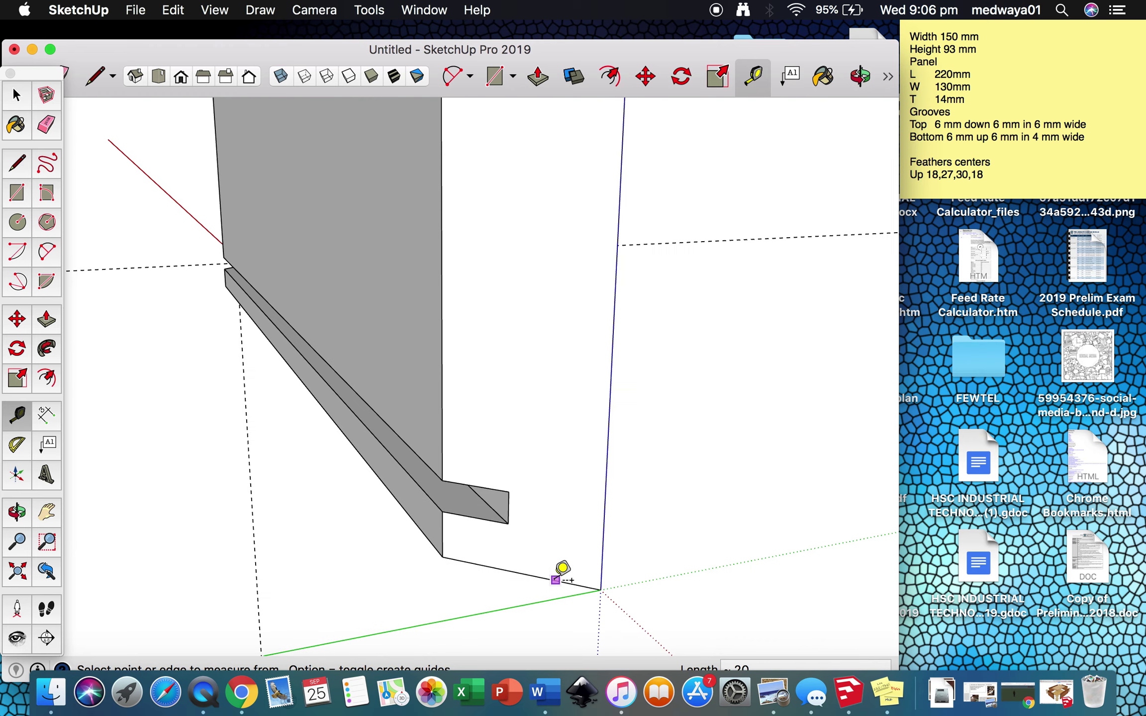
pyautogui.click(549, 578)
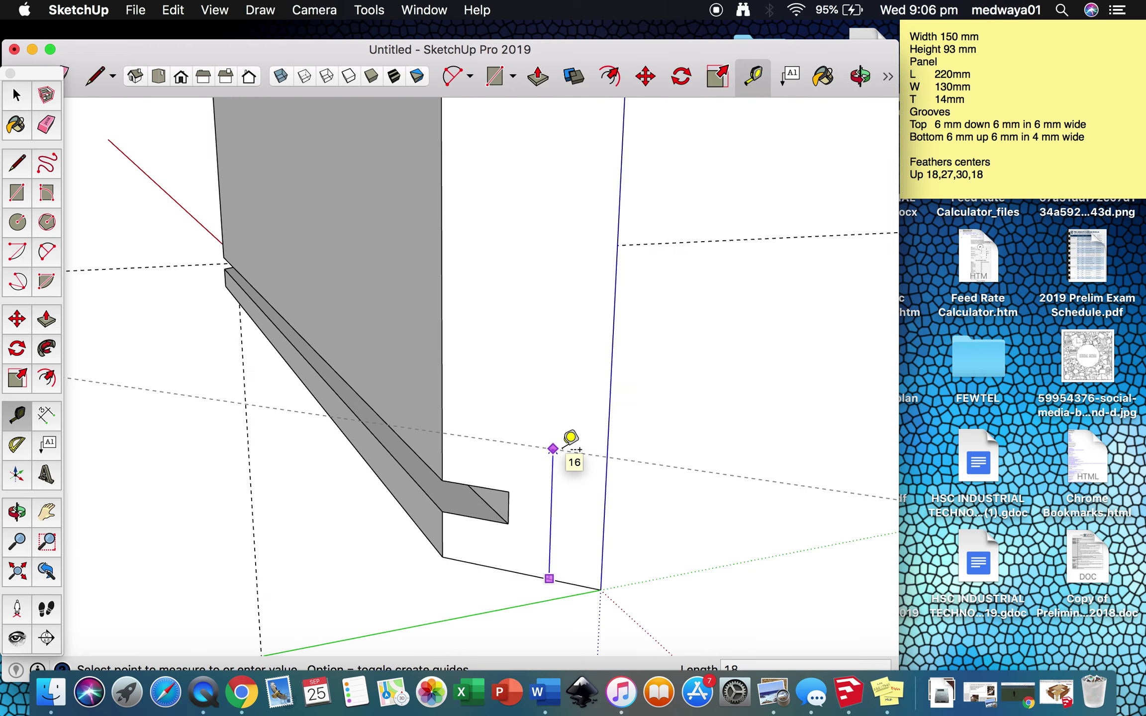
pyautogui.click(570, 437)
# Place guides on the mitred face for the second and third feather centres, 27 mm above the first and 30 mm above the second.
pyautogui.click(558, 432)
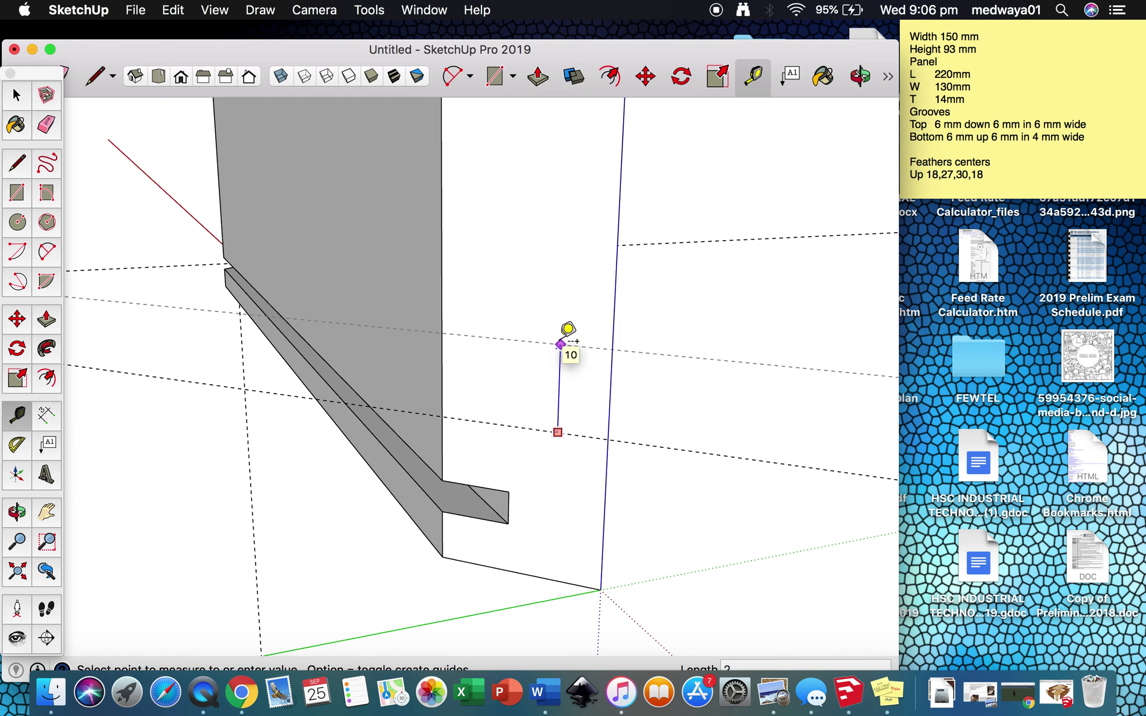
pyautogui.press('Return')
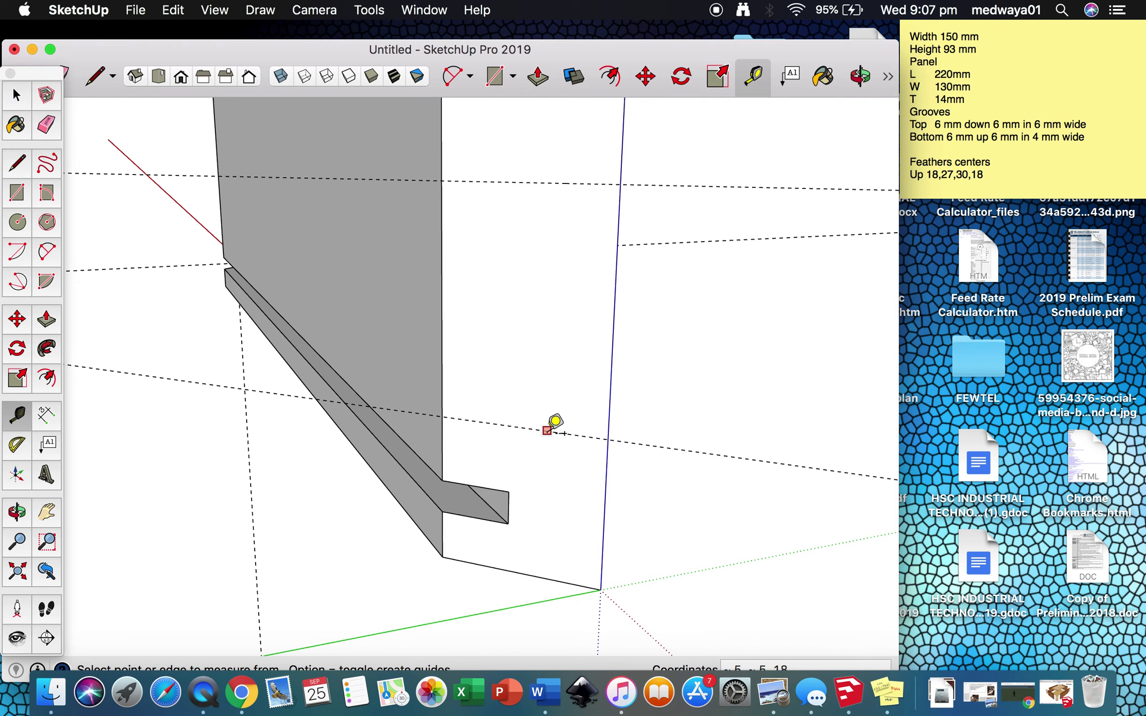
pyautogui.click(518, 572)
pyautogui.scroll(-5, 533, 302)
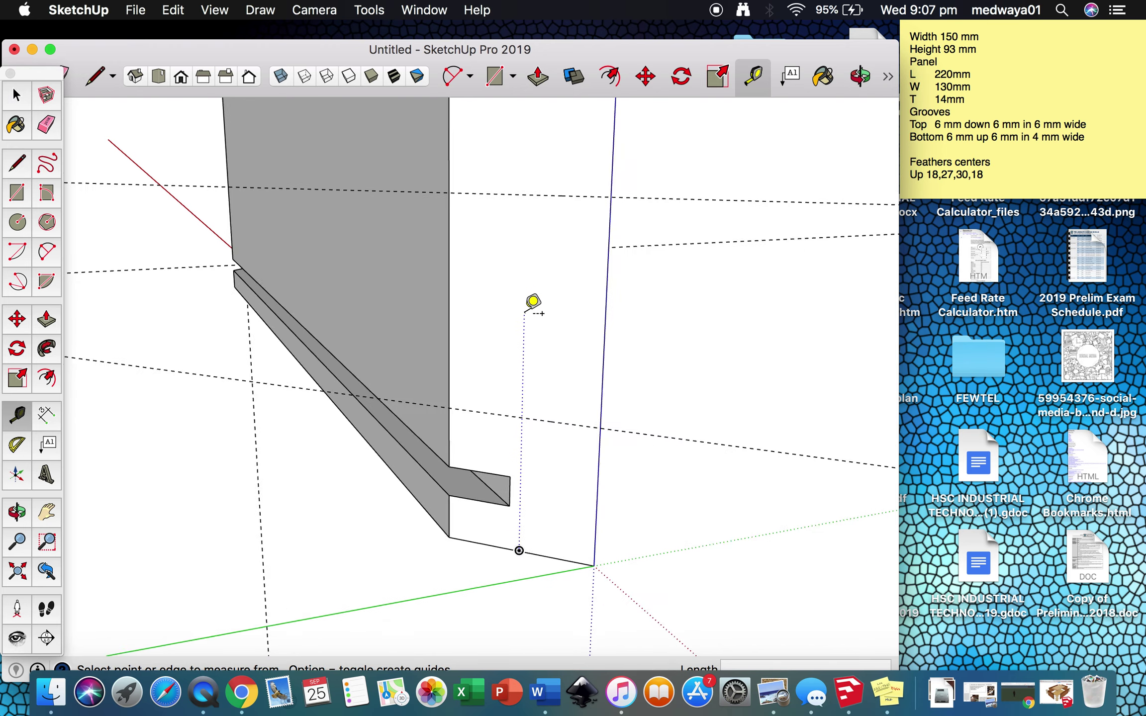
pyautogui.click(524, 272)
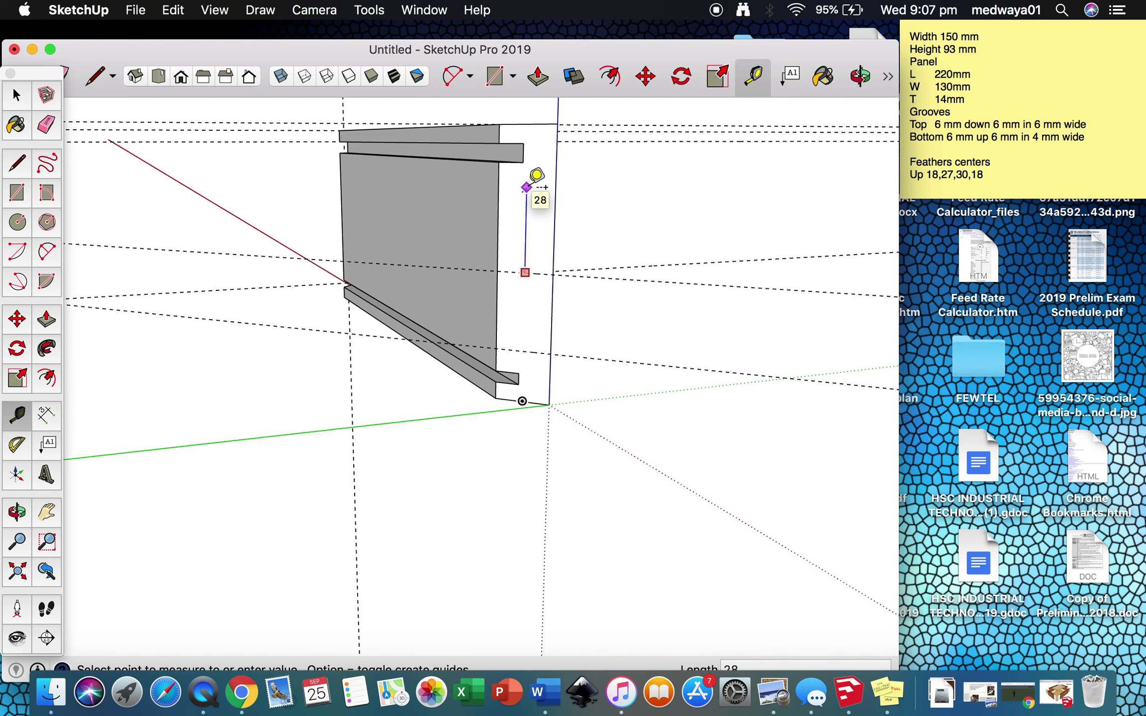
pyautogui.click(537, 175)
pyautogui.click(545, 272)
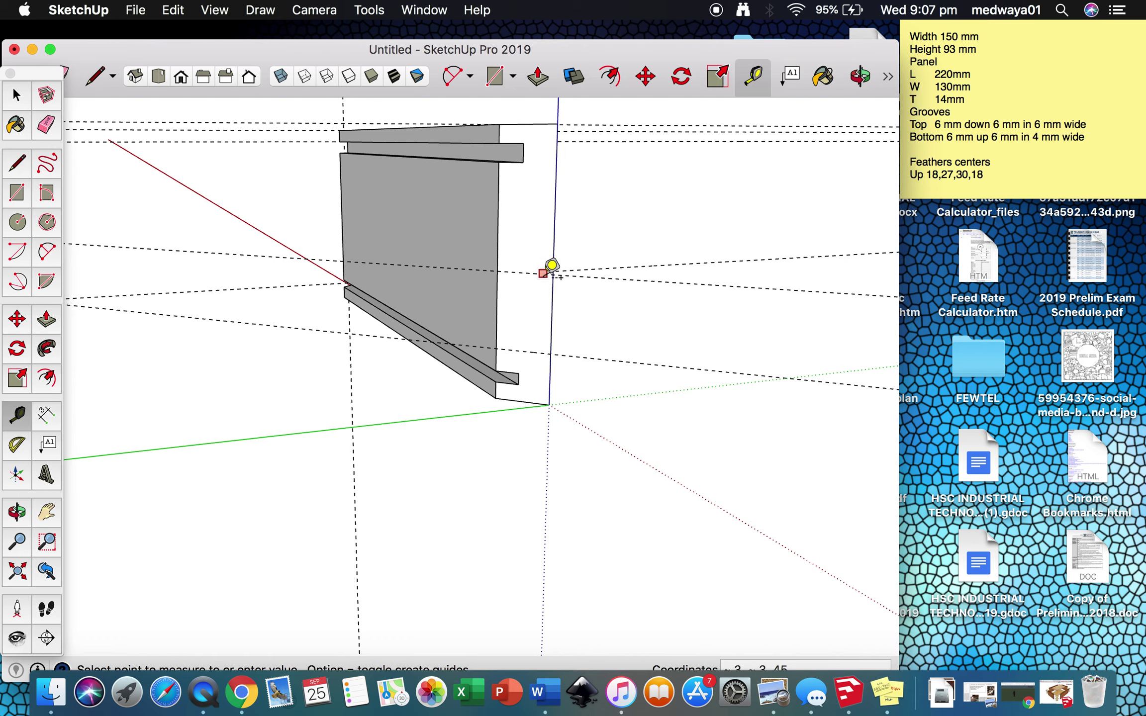
pyautogui.click(549, 188)
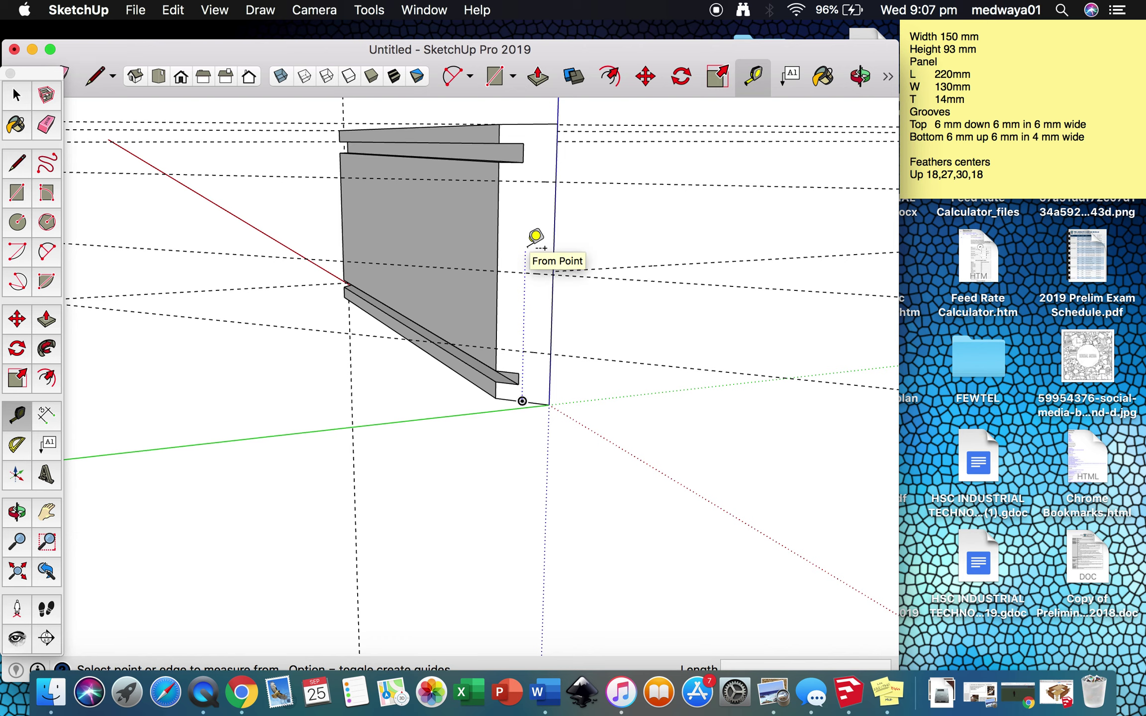
# Measure down from the top edge of the mitred face to the third feather centre guide.
pyautogui.click(538, 124)
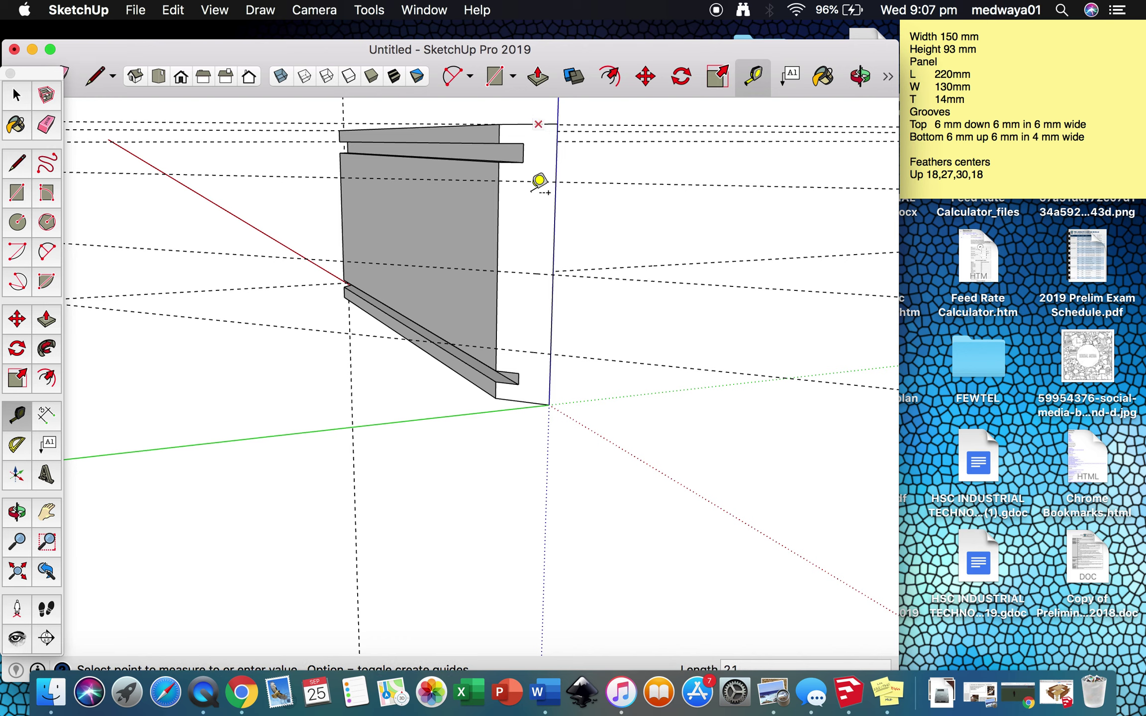
pyautogui.click(539, 238)
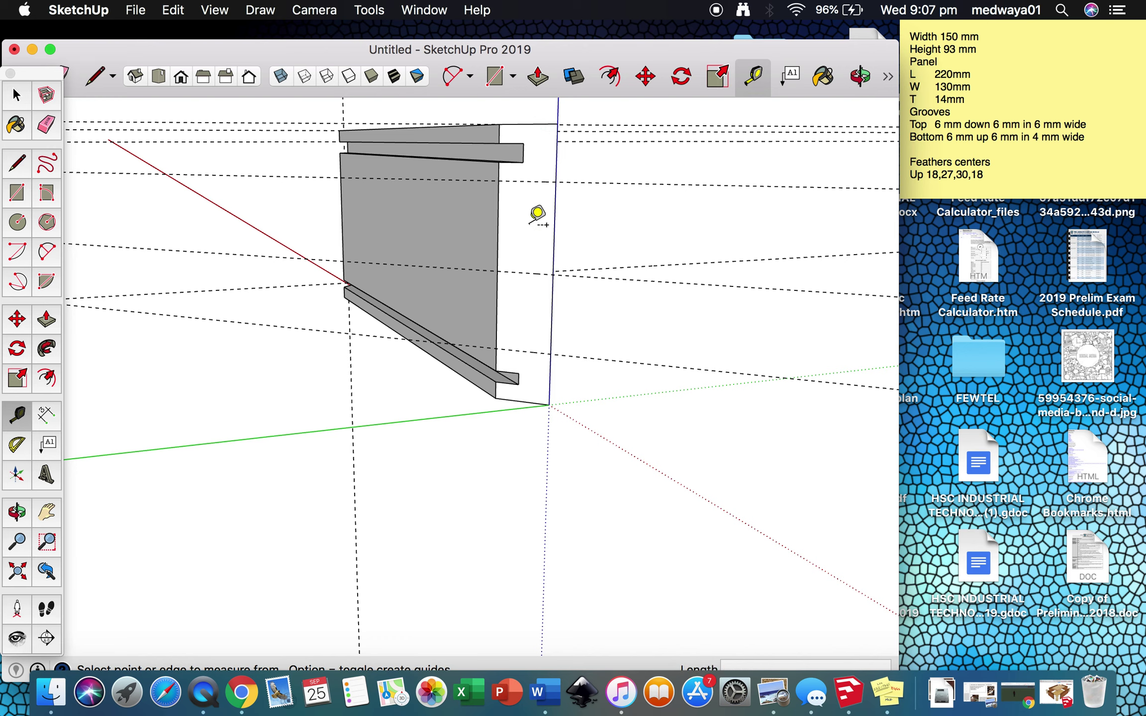
pyautogui.click(538, 124)
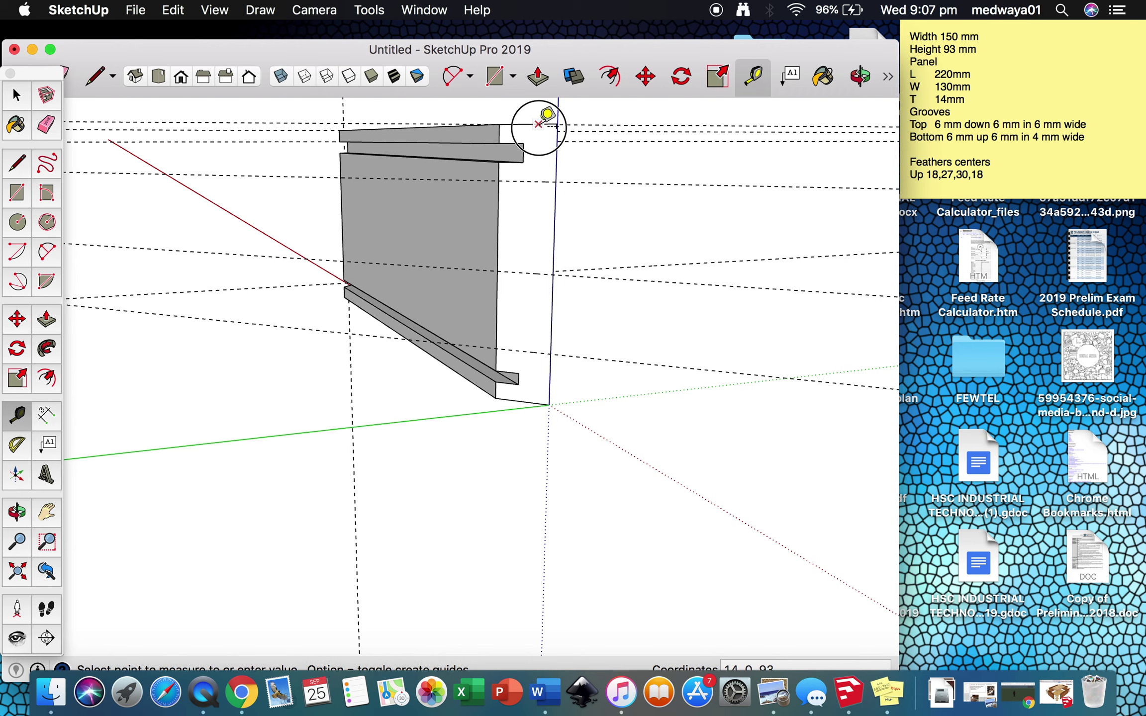
pyautogui.click(549, 148)
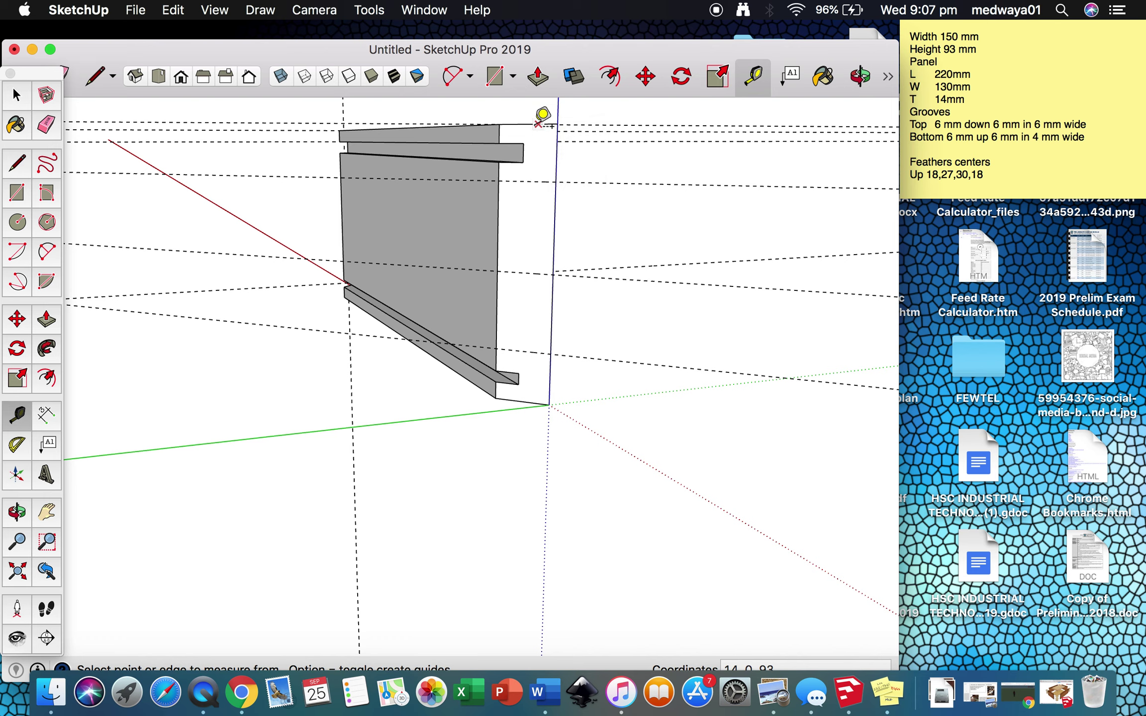
pyautogui.click(538, 124)
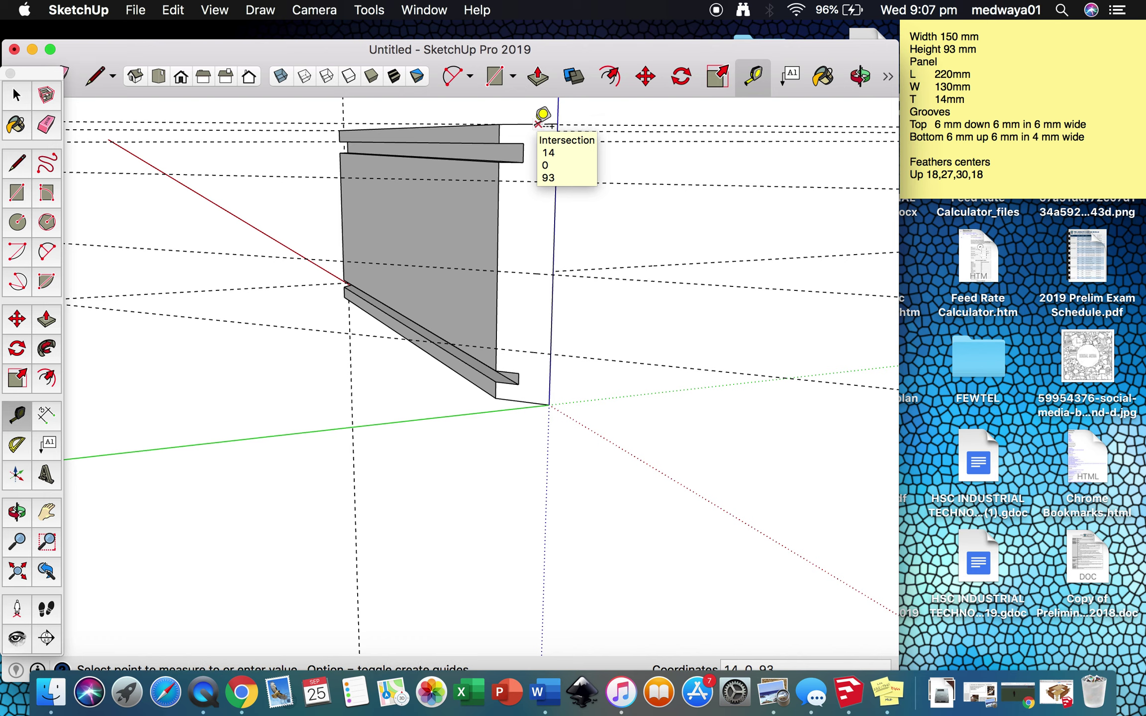
pyautogui.press('Escape')
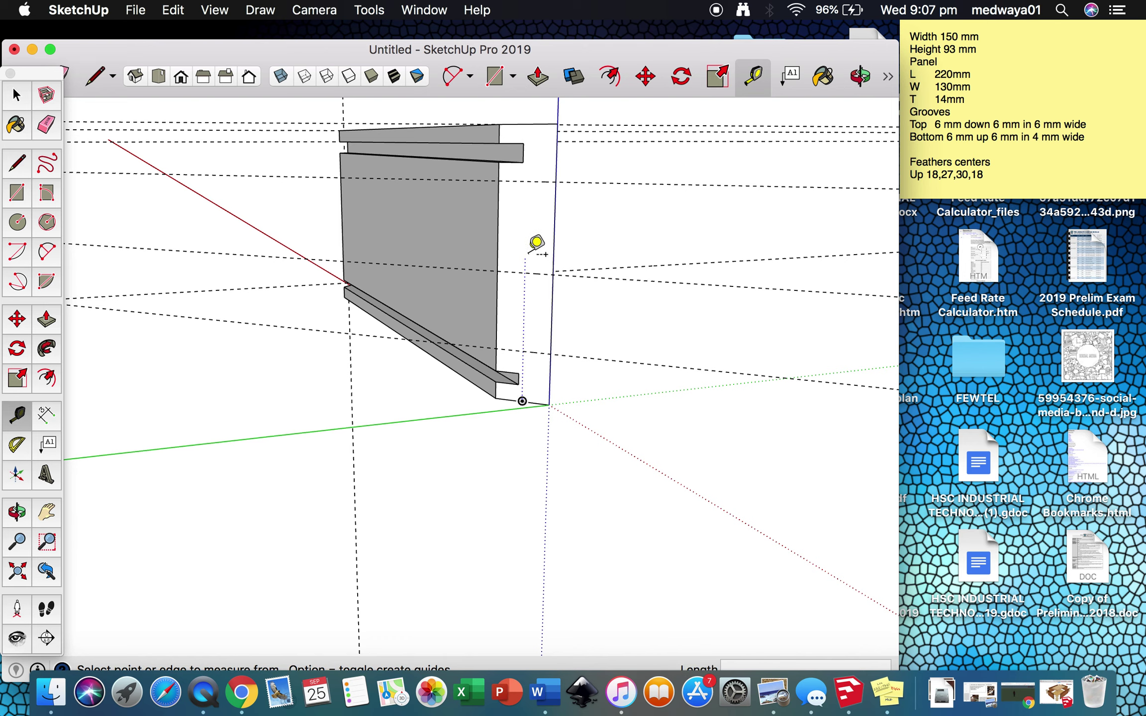
pyautogui.click(539, 124)
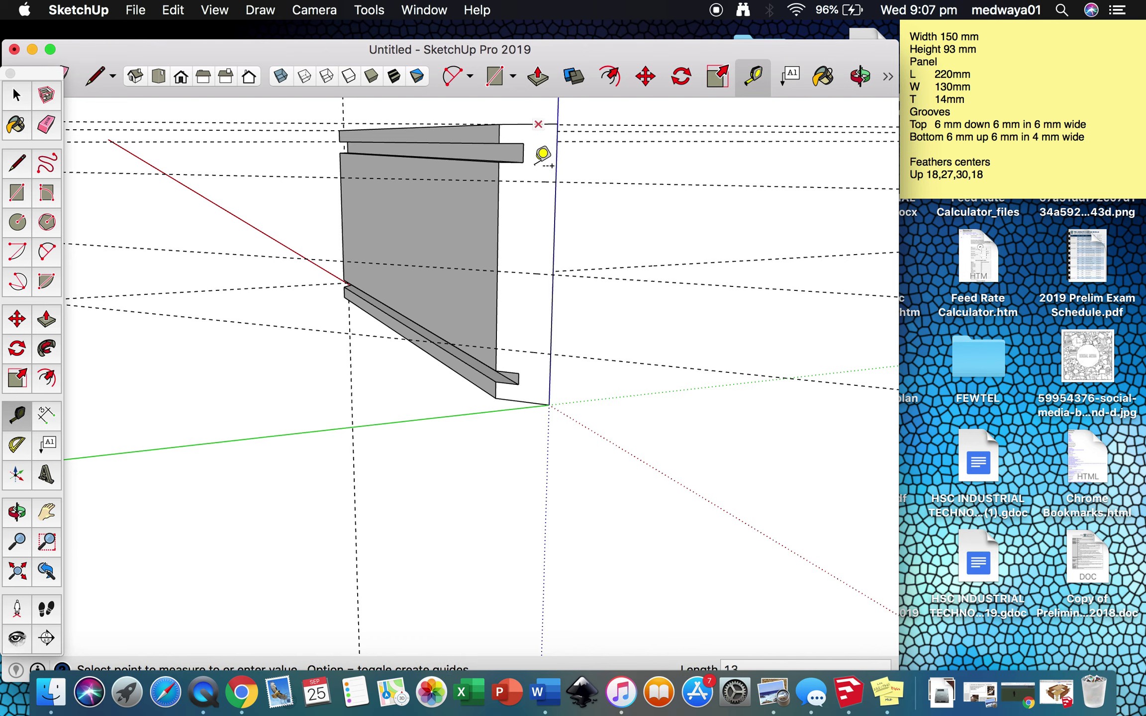
pyautogui.press('space')
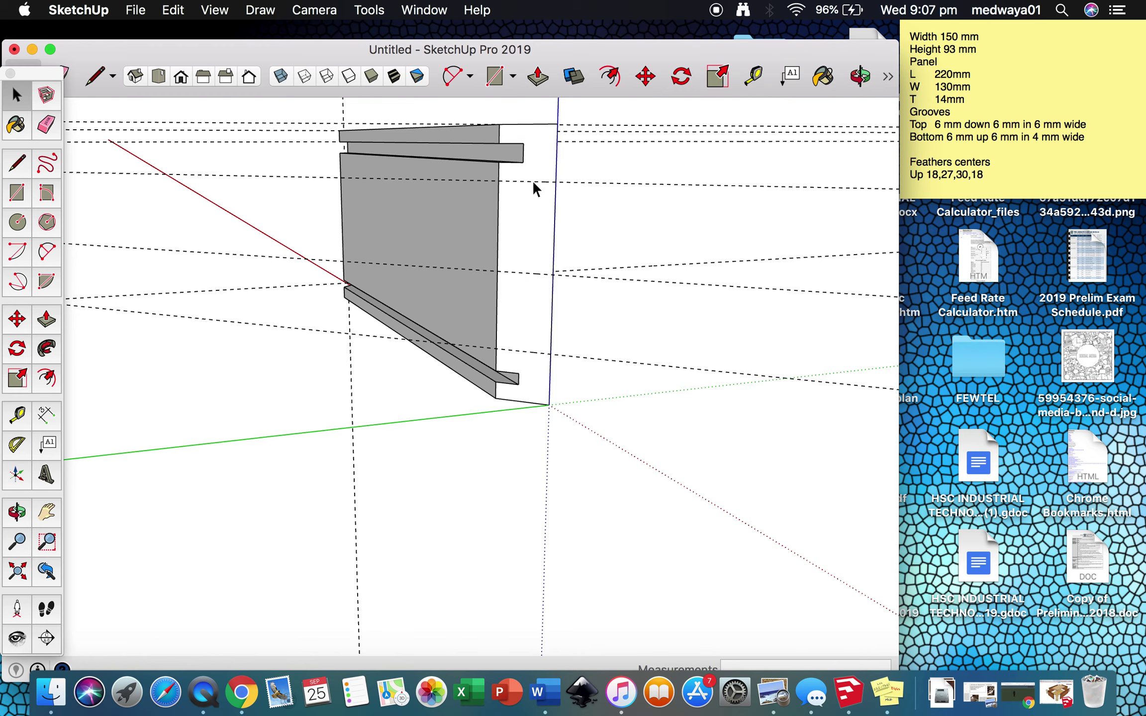
pyautogui.scroll(5, 538, 124)
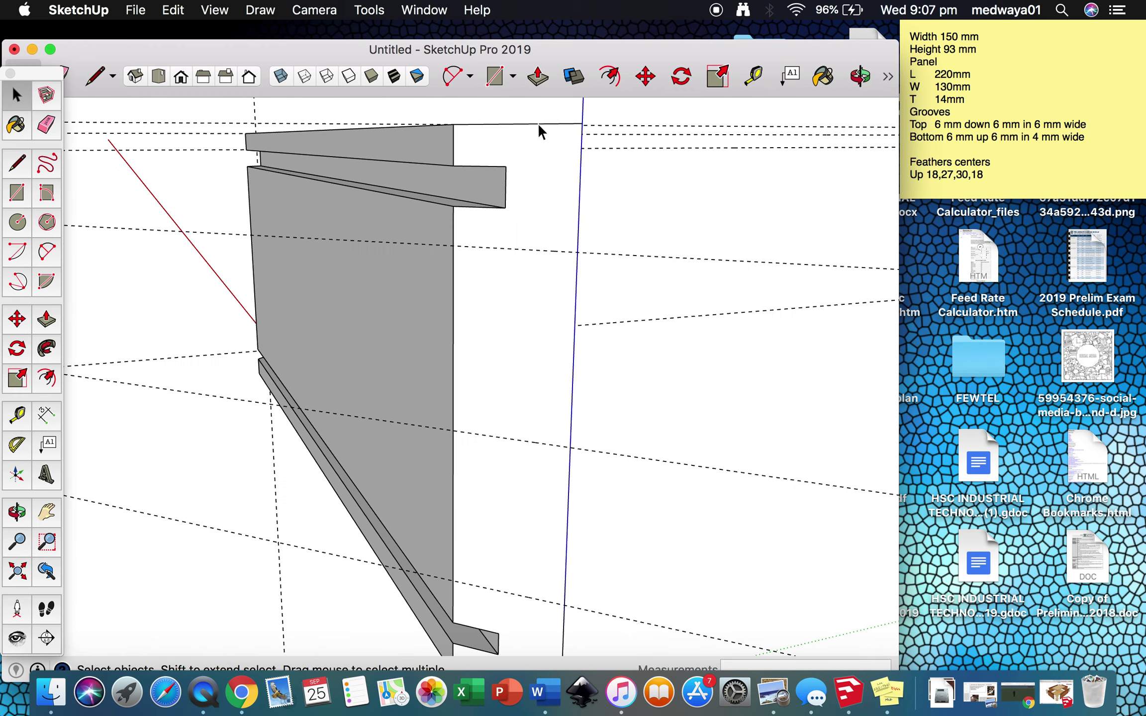
pyautogui.press('t')
pyautogui.click(538, 124)
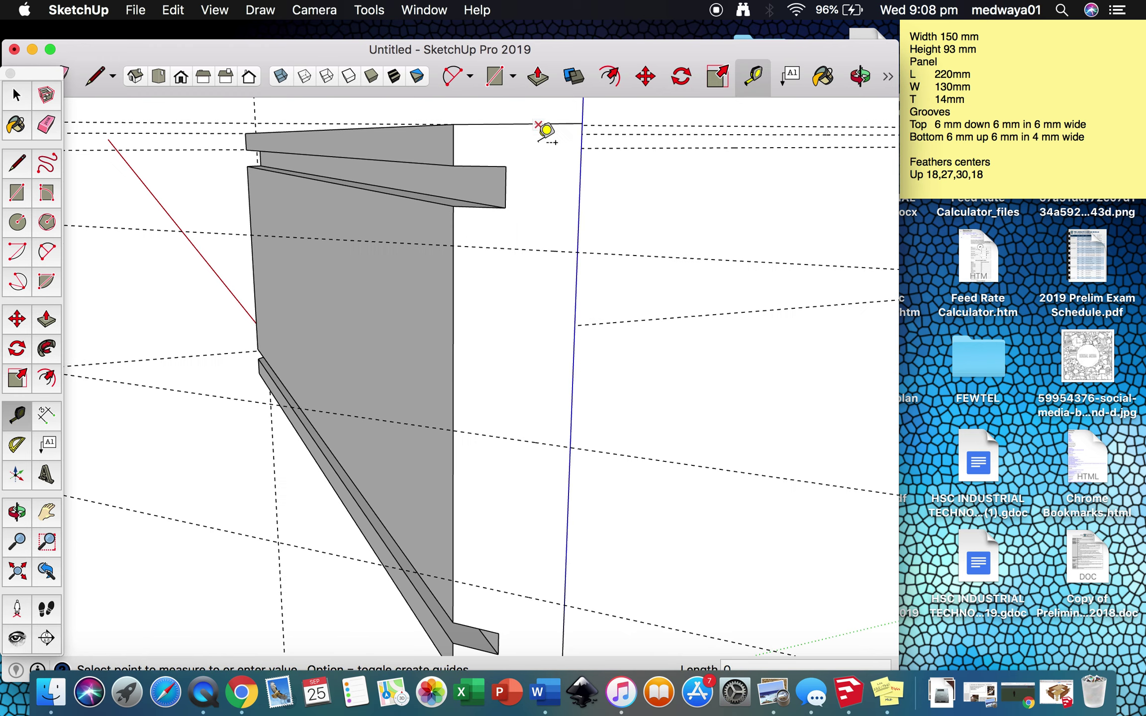
pyautogui.press('Escape')
pyautogui.click(562, 130)
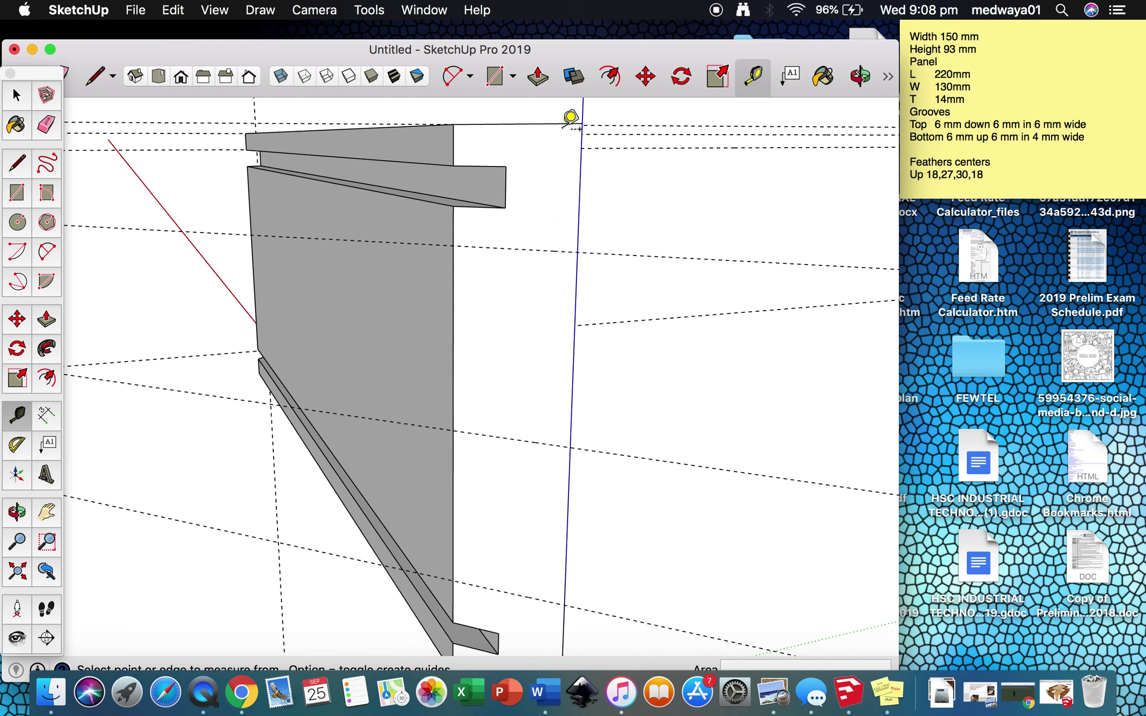
pyautogui.click(562, 123)
pyautogui.press('Escape')
pyautogui.scroll(-5, 721, 347)
pyautogui.scroll(6, 721, 347)
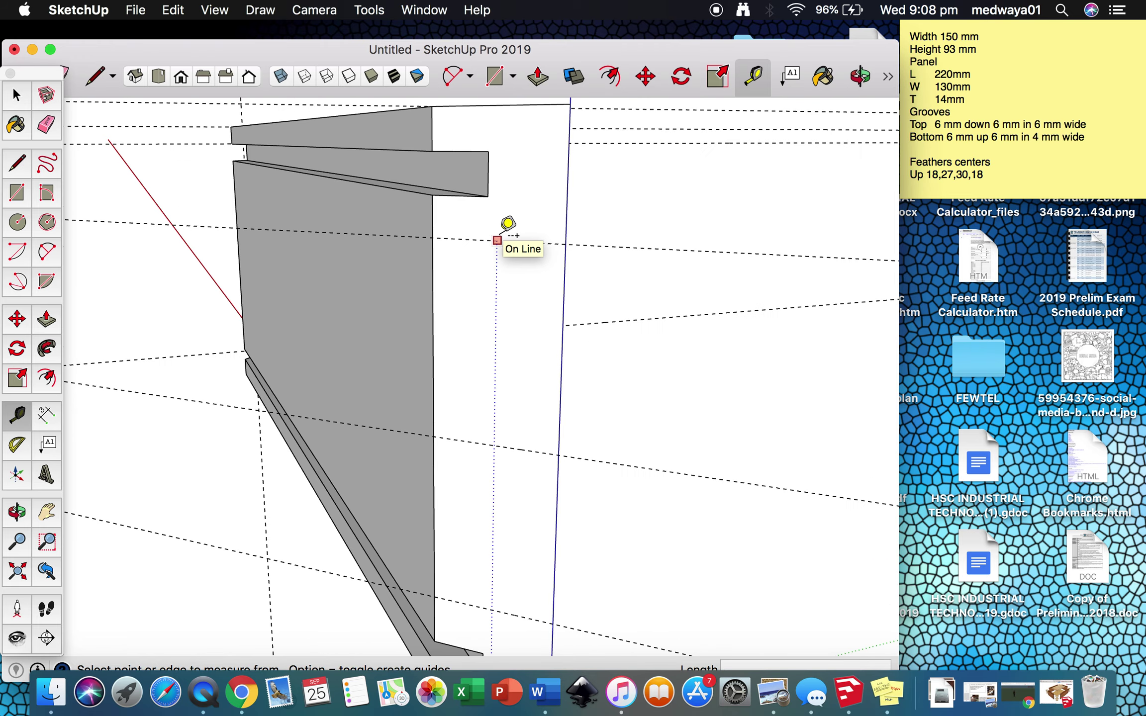
pyautogui.press('space')
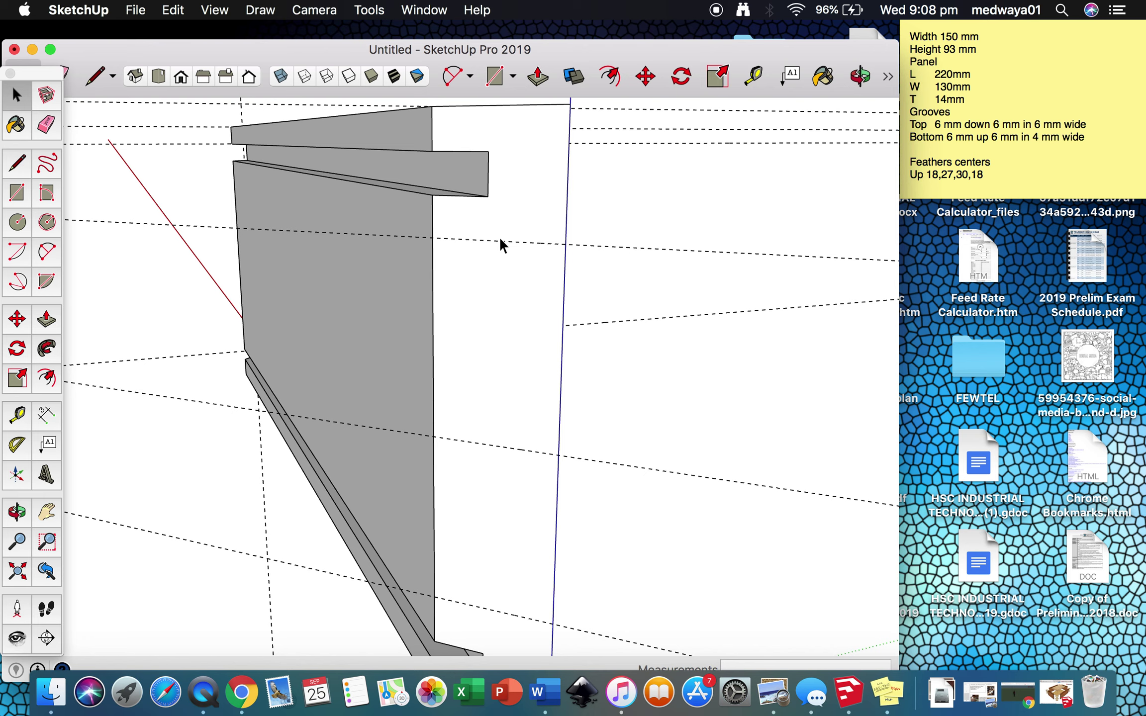
# Place a guide 1.5 mm above each of the three feather centre guides on the mitred face.
pyautogui.press('t')
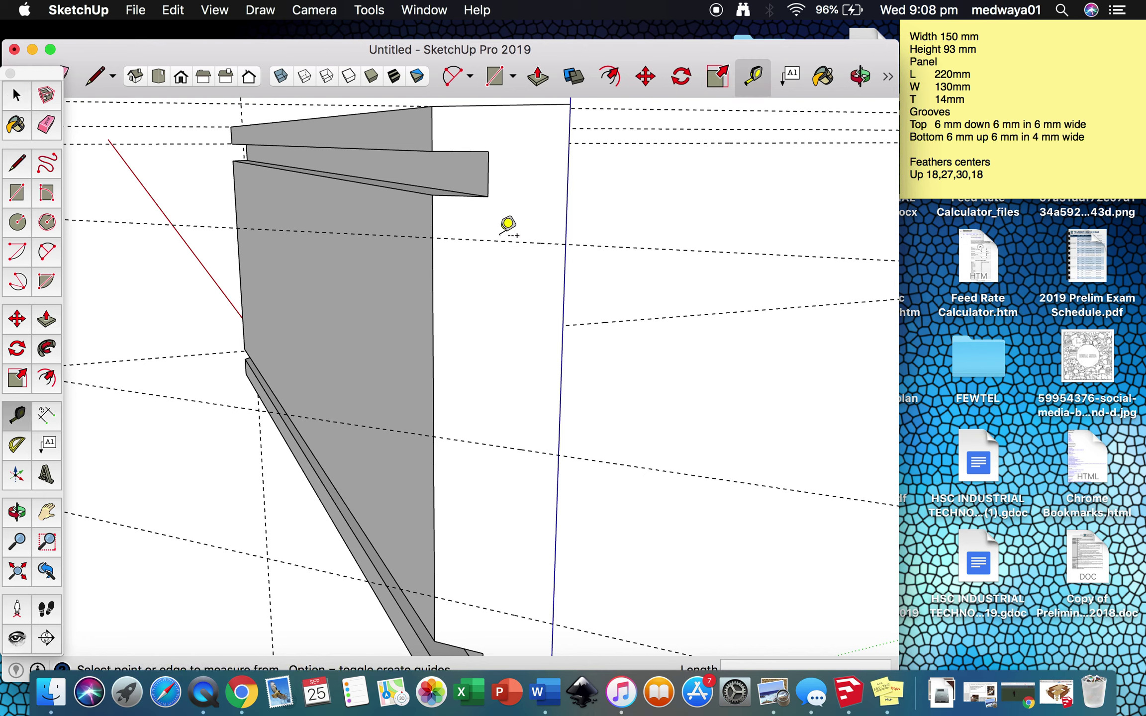
pyautogui.click(534, 243)
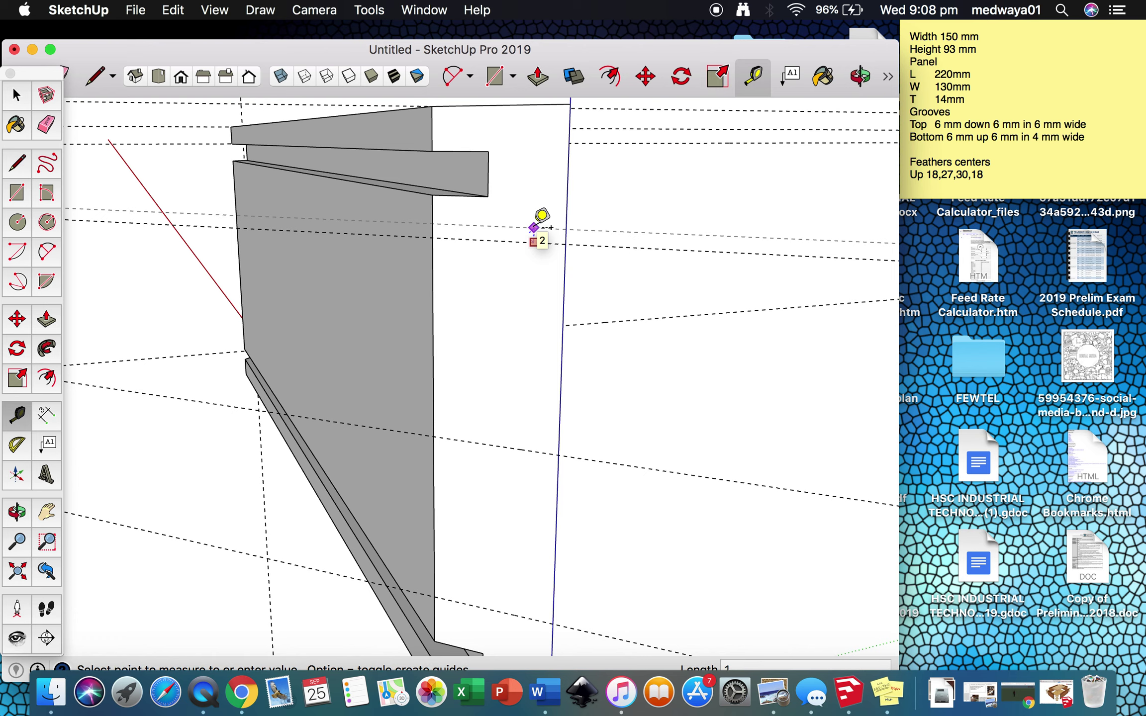
pyautogui.write('1.5')
pyautogui.press('Return')
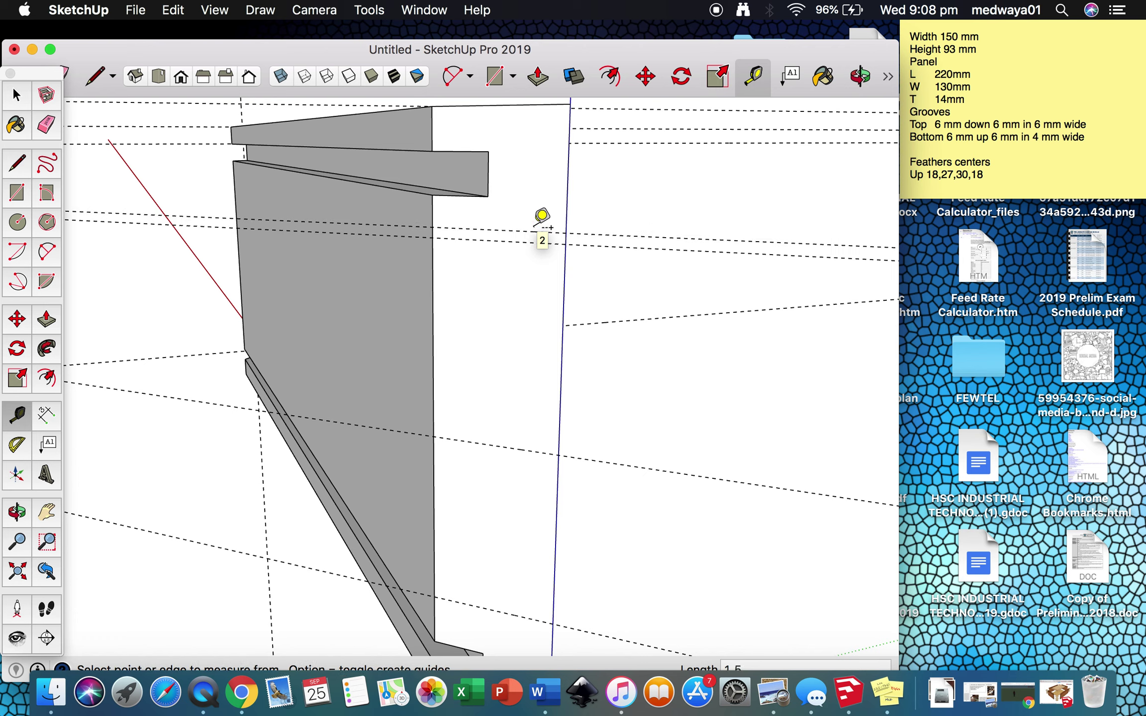
pyautogui.click(507, 444)
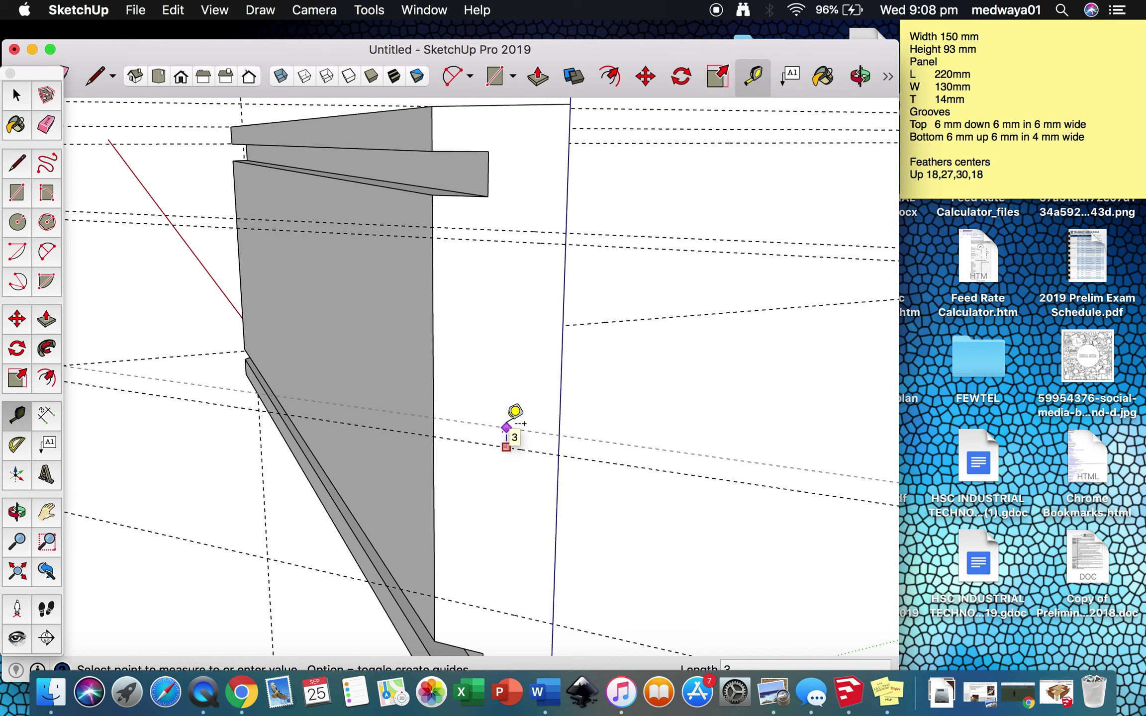
pyautogui.write('1.5')
pyautogui.press('Return')
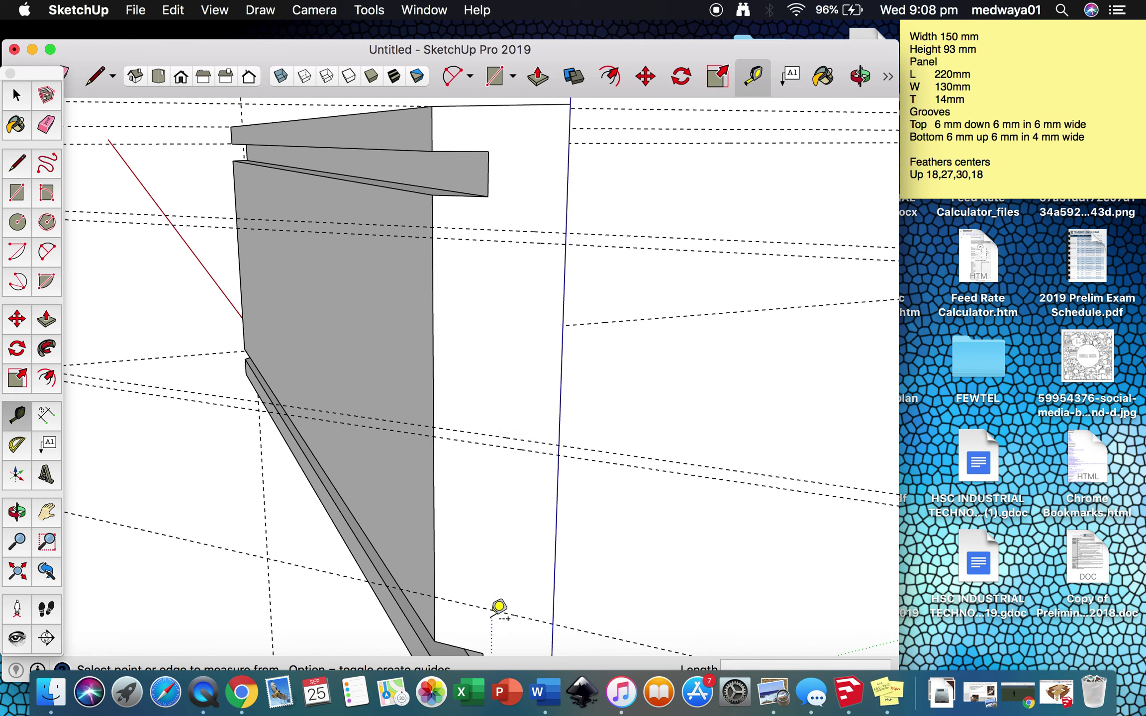
pyautogui.click(492, 609)
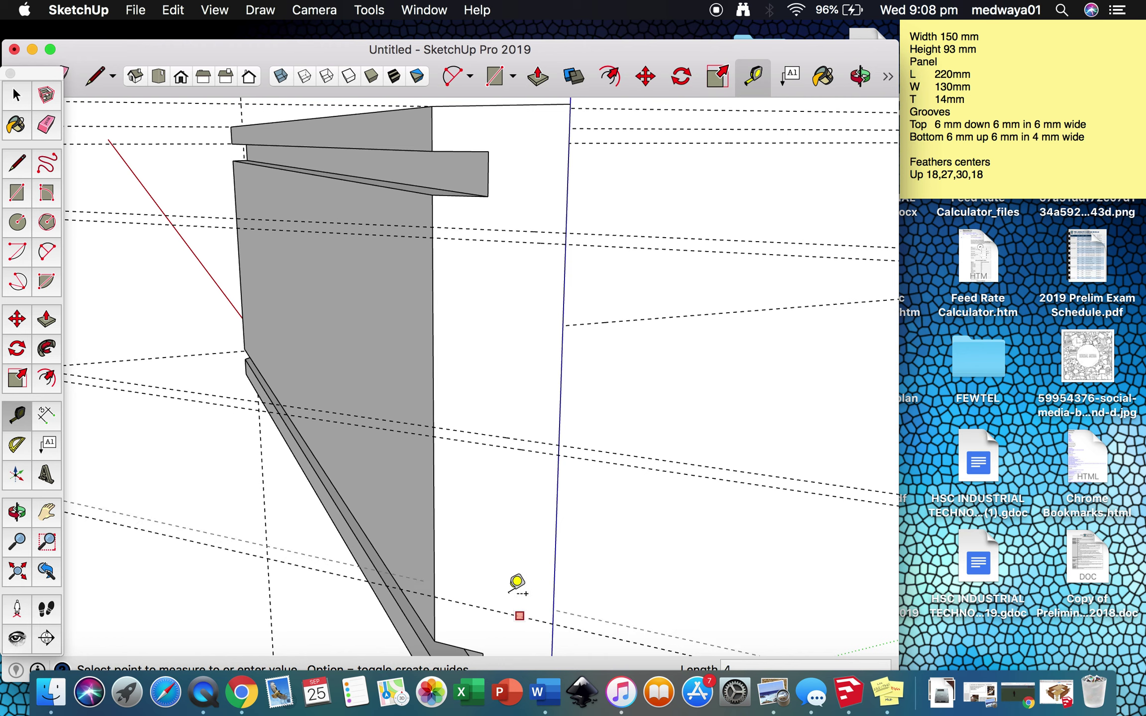
pyautogui.write('1')
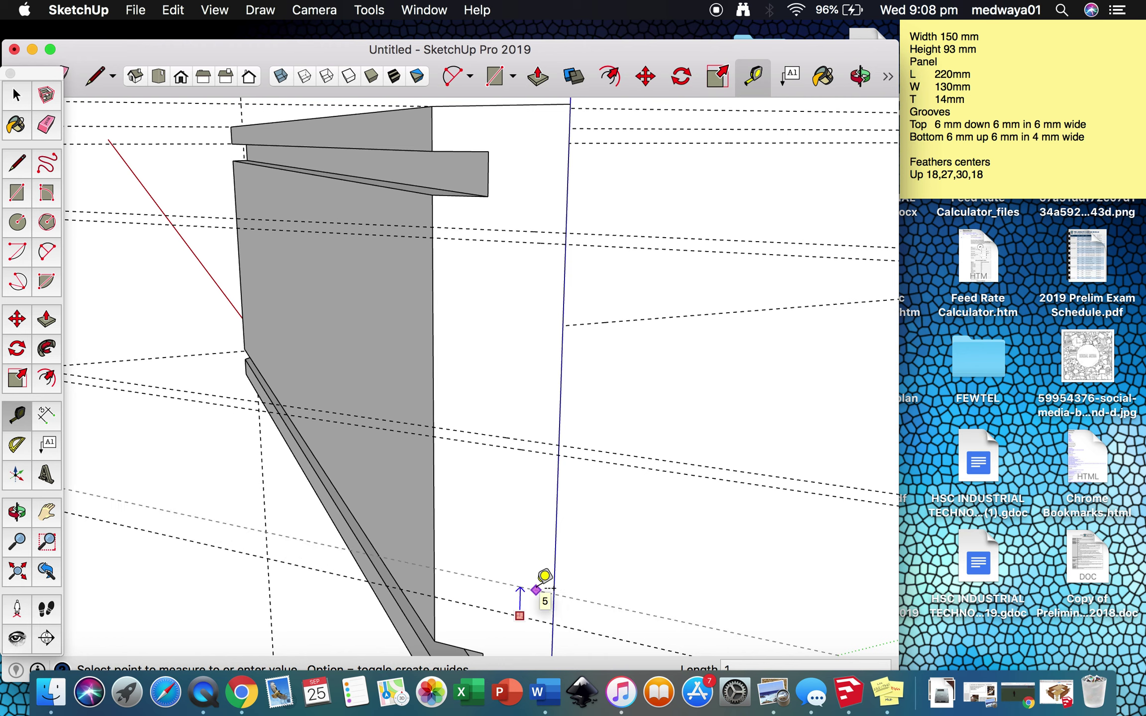
pyautogui.write('.5')
pyautogui.press('Return')
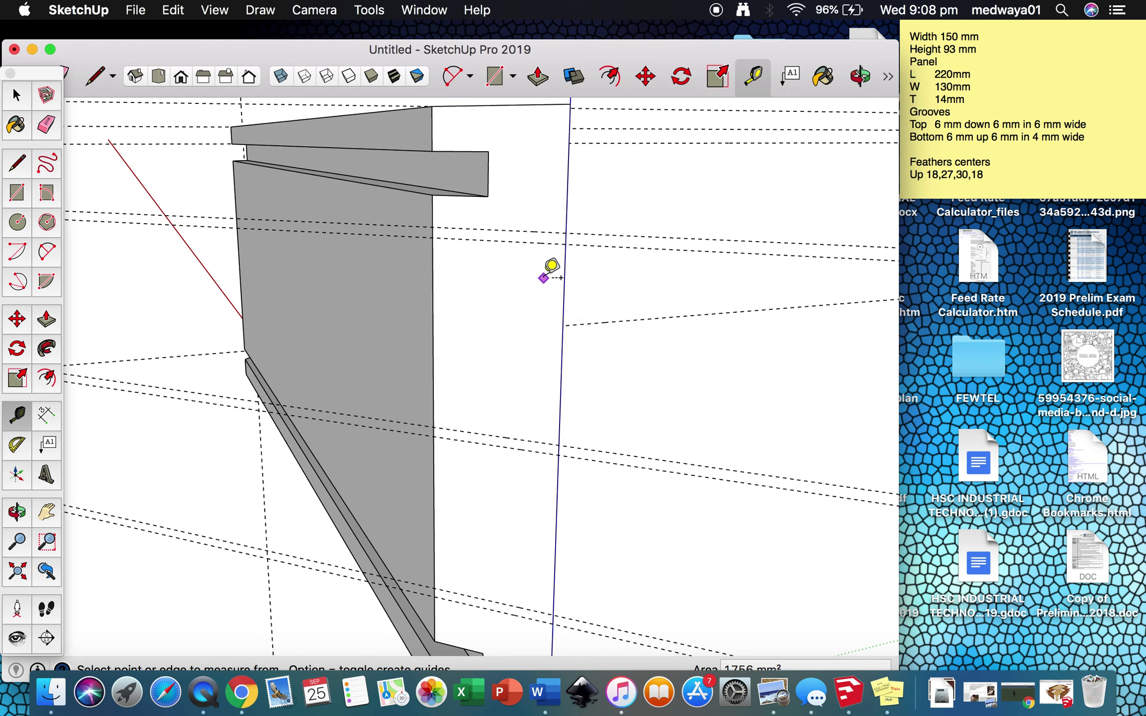
# Try a 3 by 16 mm feather rectangle from the outer edge of the mitred face at the upper guides, outside the board's group, and undo it.
pyautogui.press('r')
pyautogui.click(552, 204)
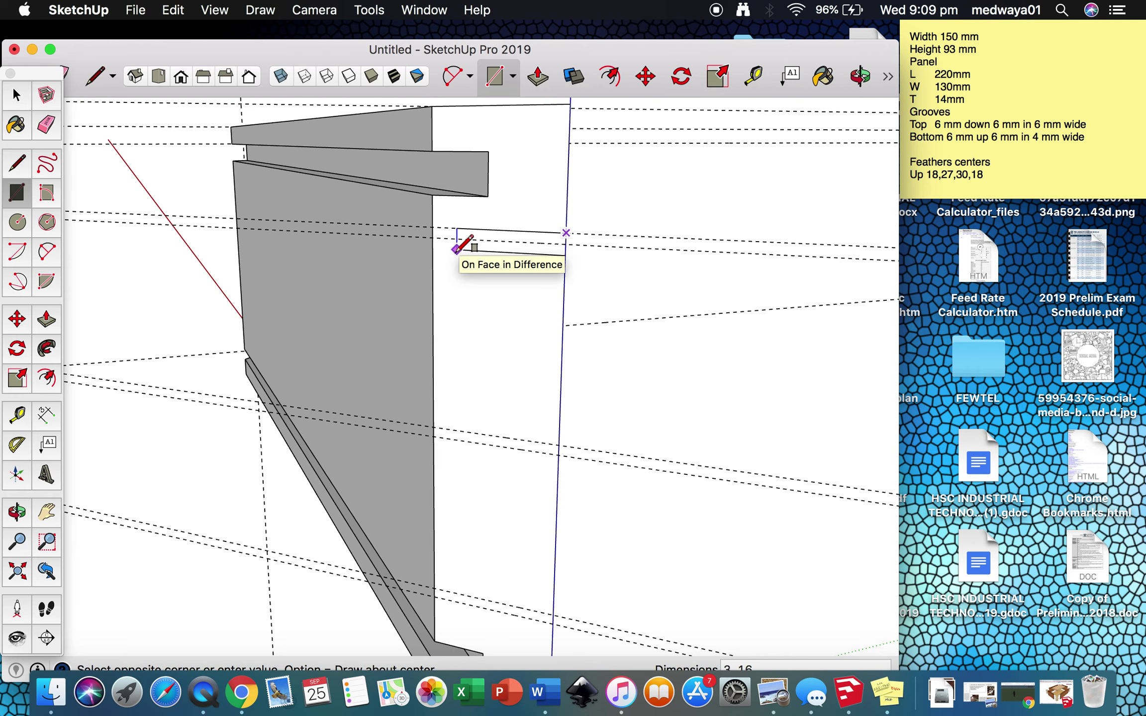
pyautogui.write('3')
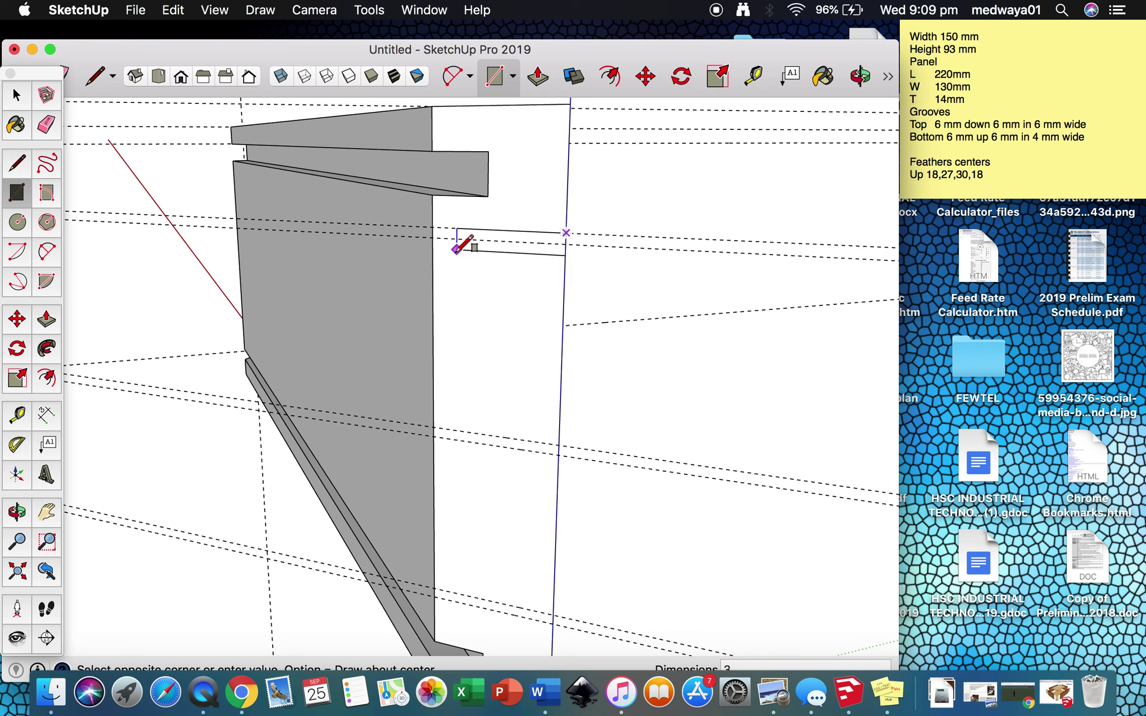
pyautogui.write(',16')
pyautogui.press('Return')
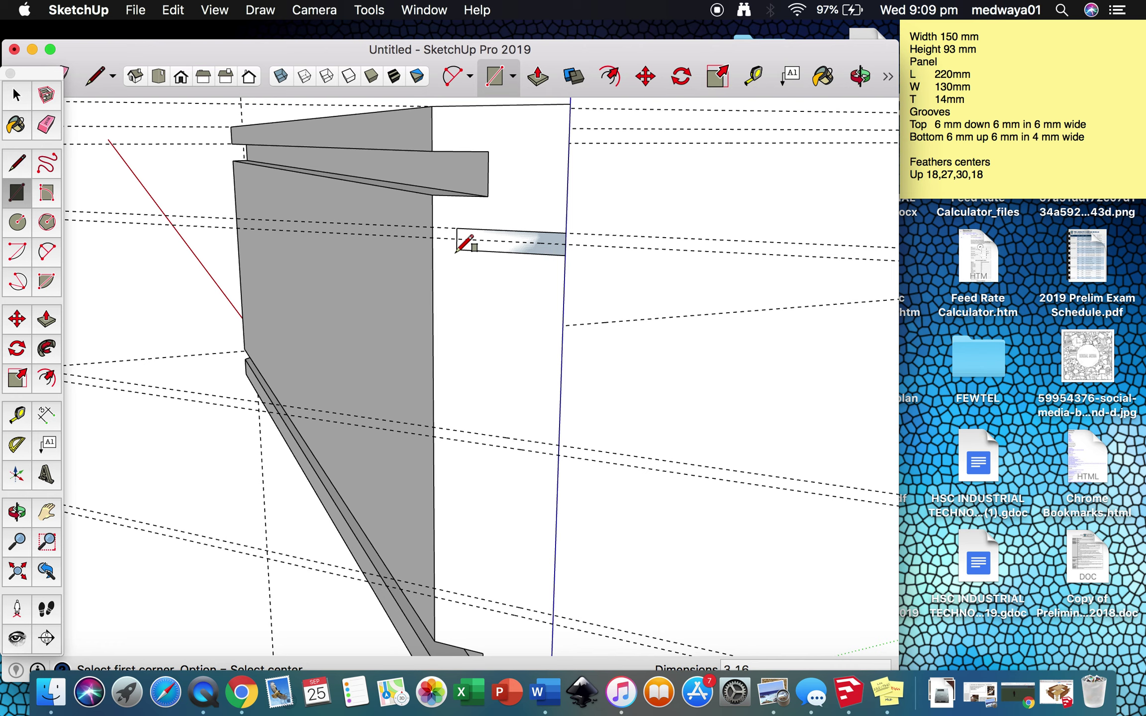
pyautogui.press('space')
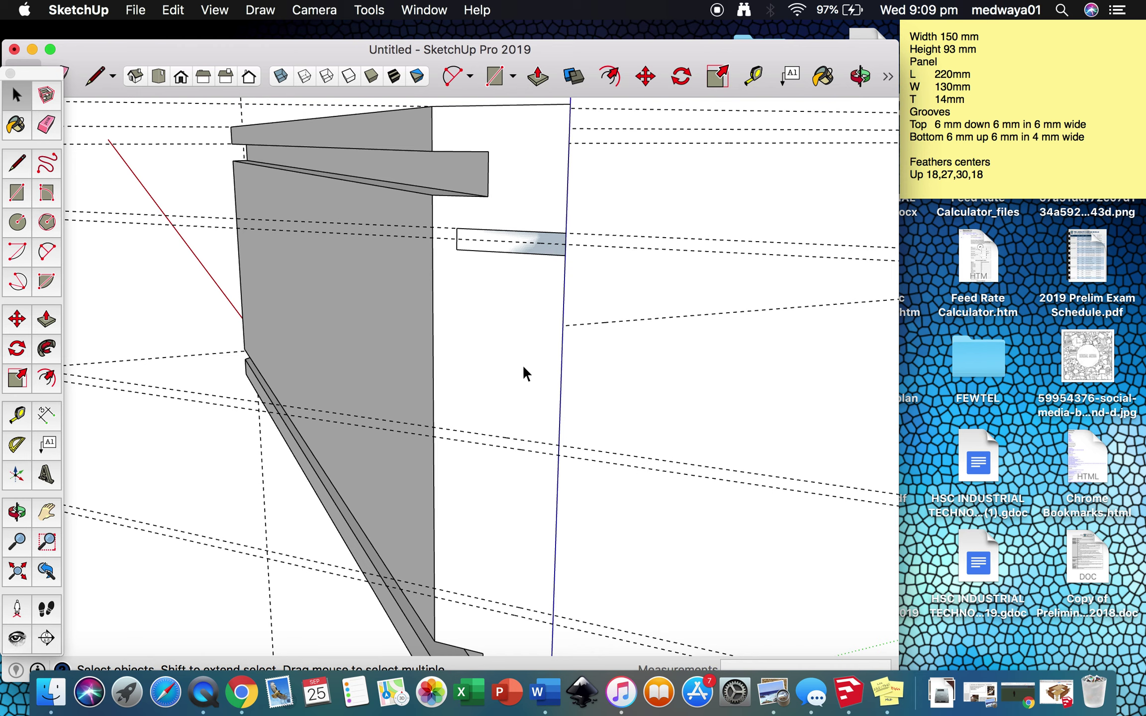
pyautogui.press('super+z')
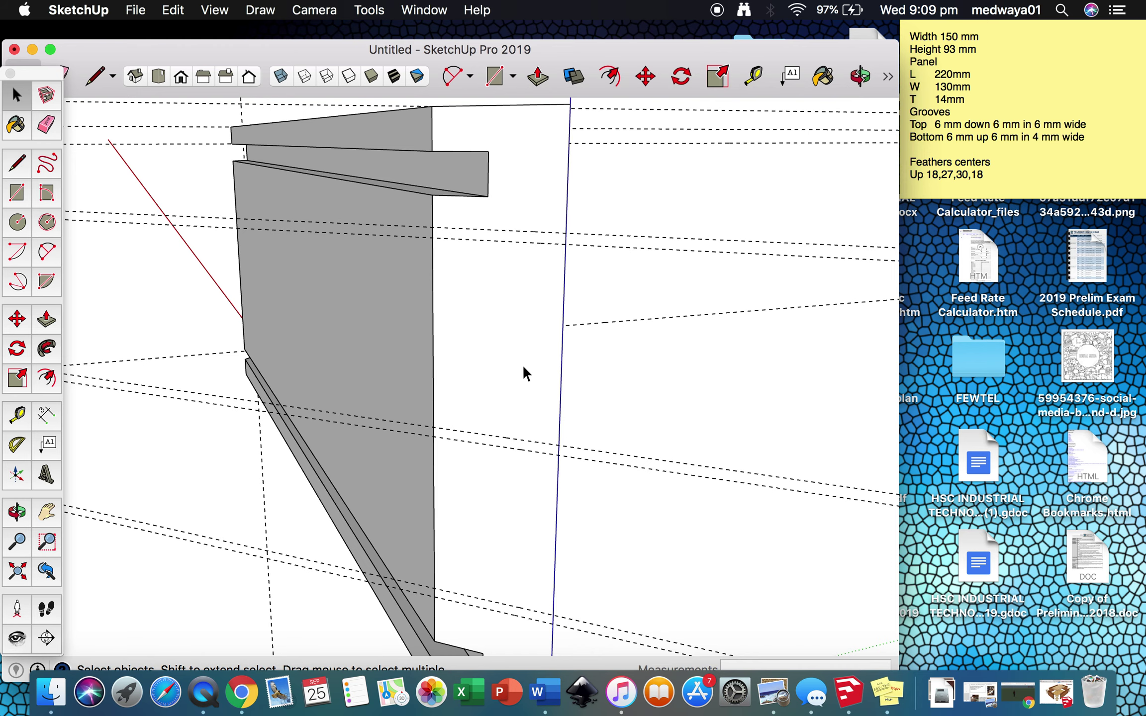
# Inside the board's group, draw a 3 by 16 mm rectangle at the mitred face's upper guides and push it about 40 mm through the outer face.
pyautogui.doubleClick(498, 323)
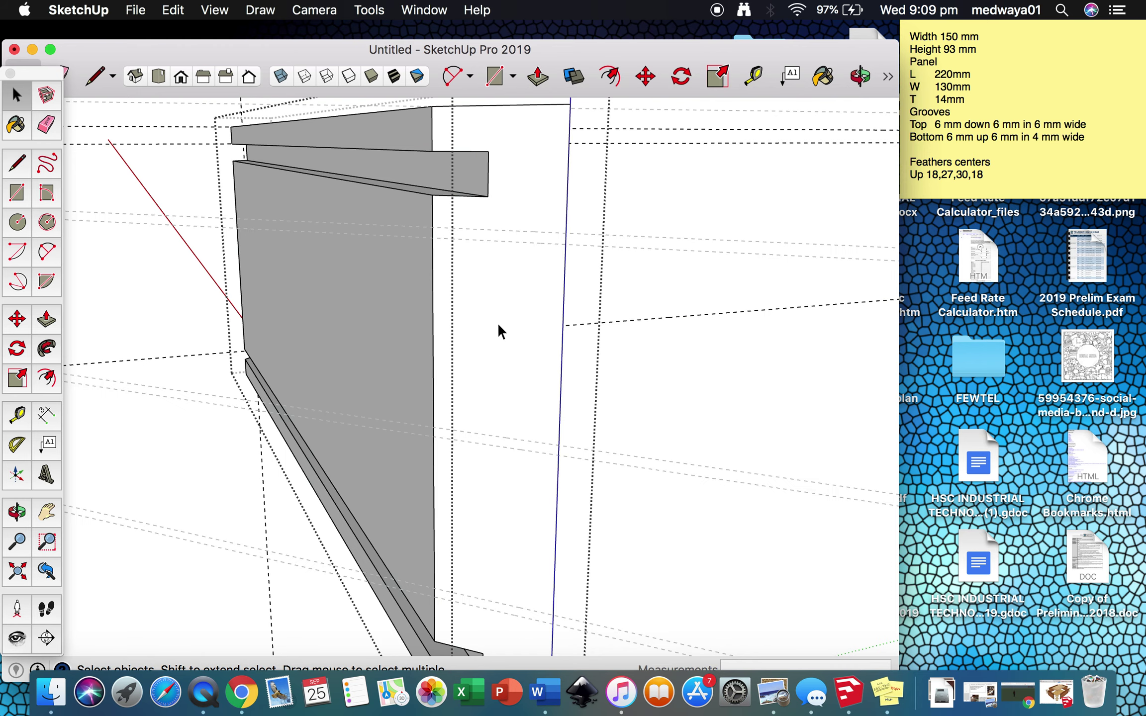
pyautogui.press('r')
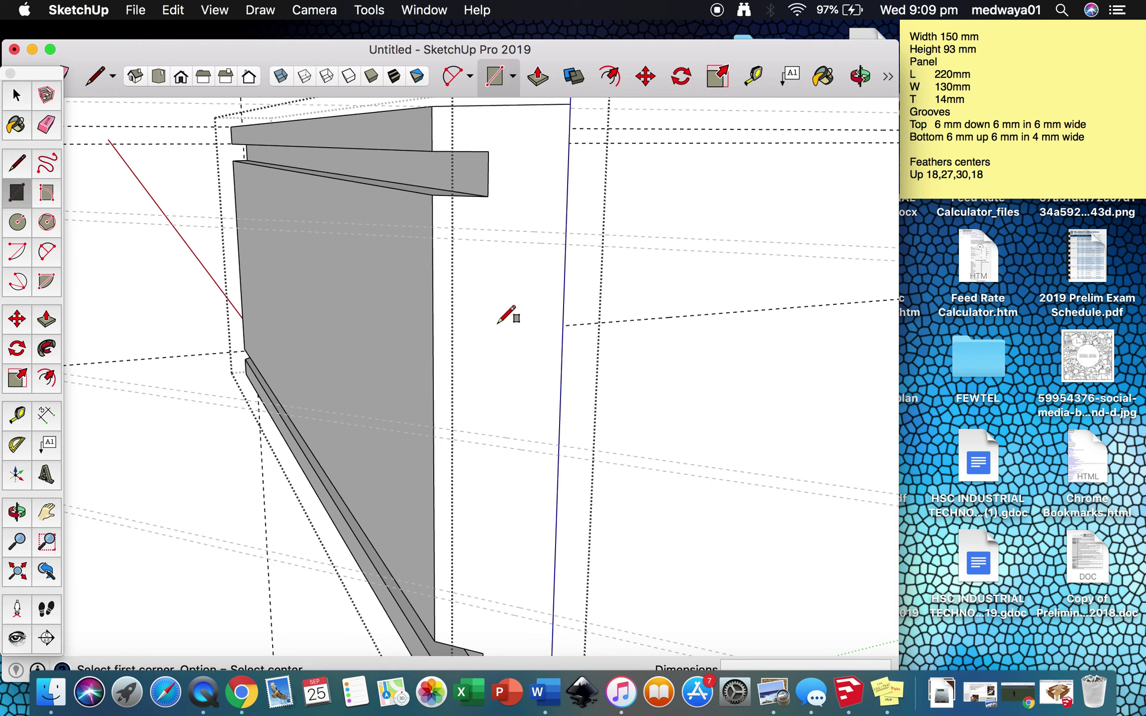
pyautogui.click(566, 233)
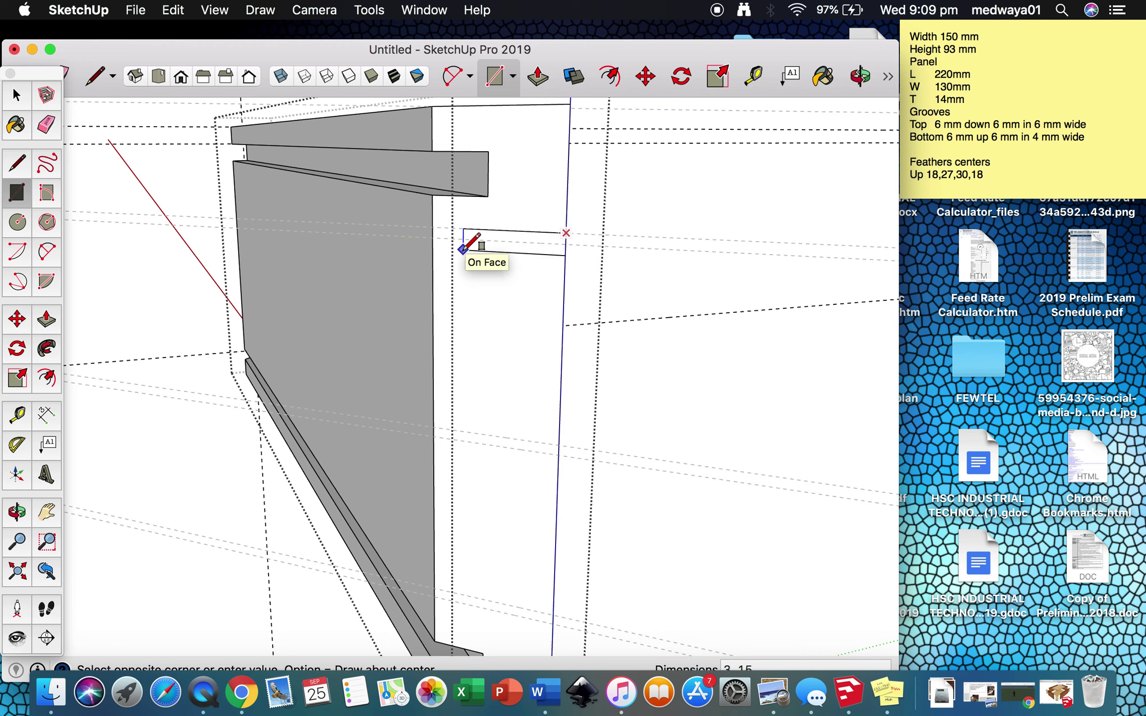
pyautogui.write('3,16')
pyautogui.press('Return')
pyautogui.press('p')
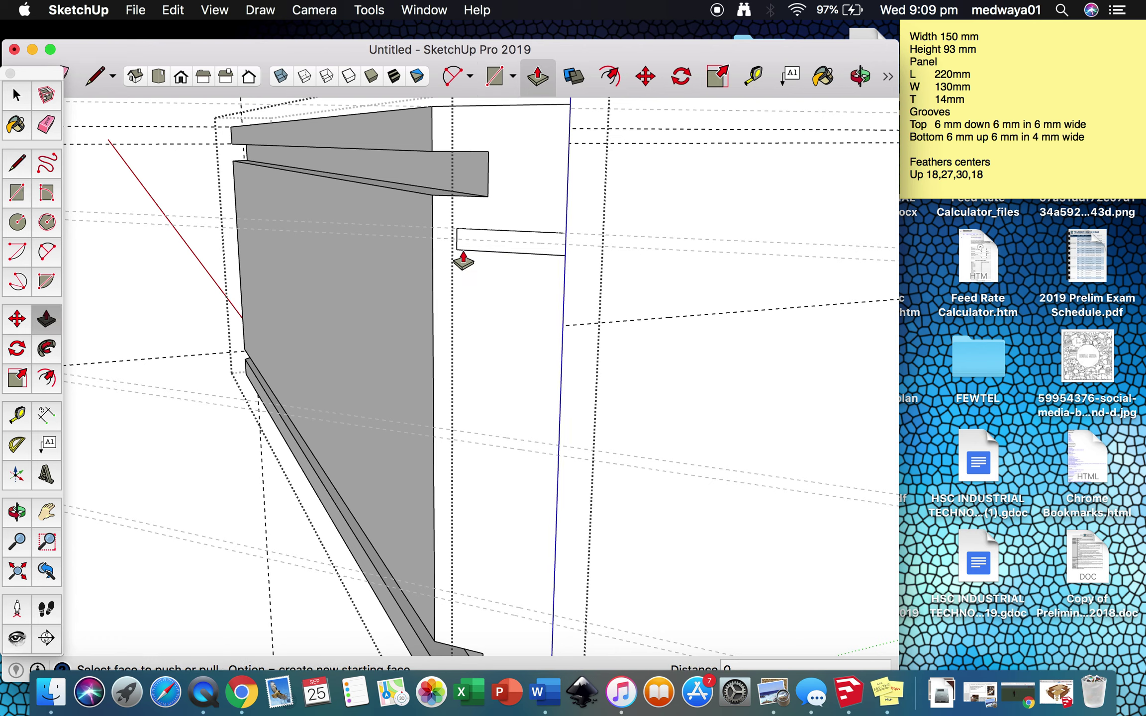
pyautogui.moveTo(506, 254); pyautogui.dragTo(586, 224)
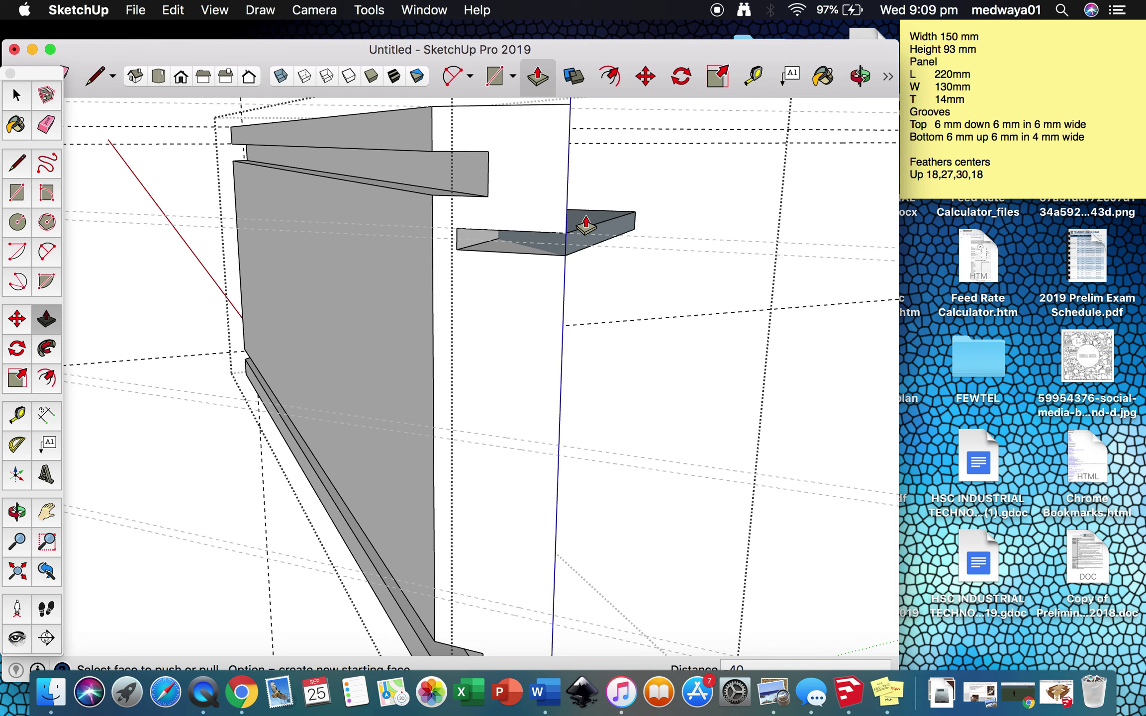
# Draw 3 by 16 mm feather rectangles from the outer edge of the mitred face at the middle and lower guides.
pyautogui.press('r')
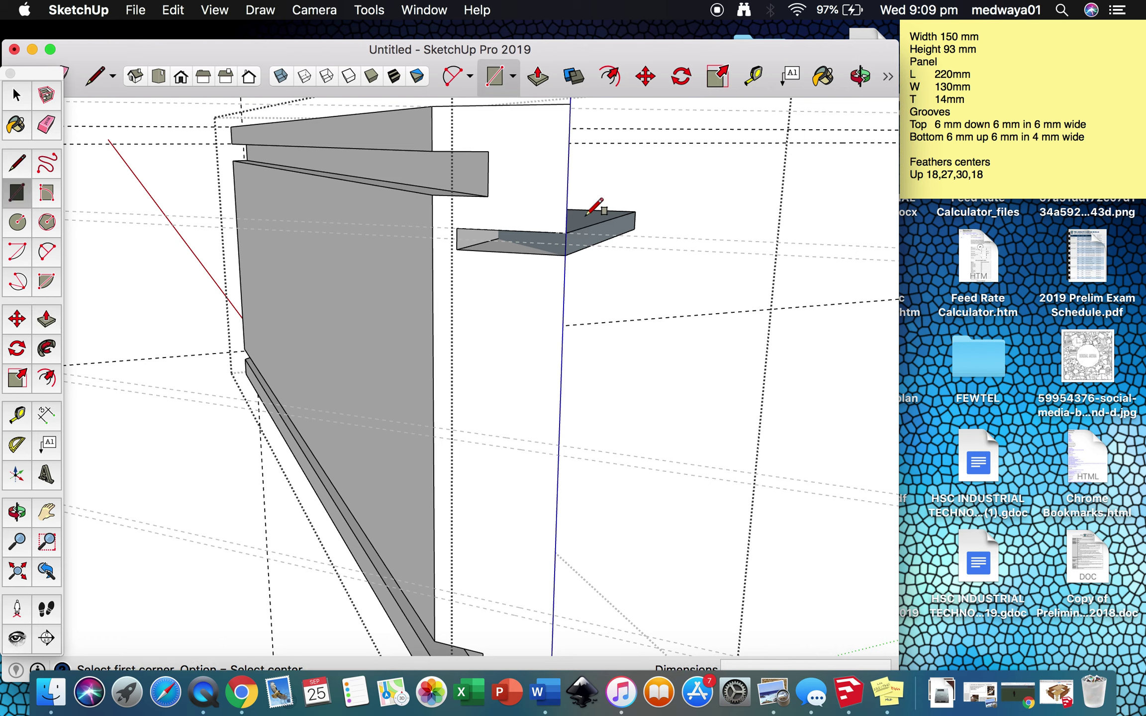
pyautogui.click(558, 445)
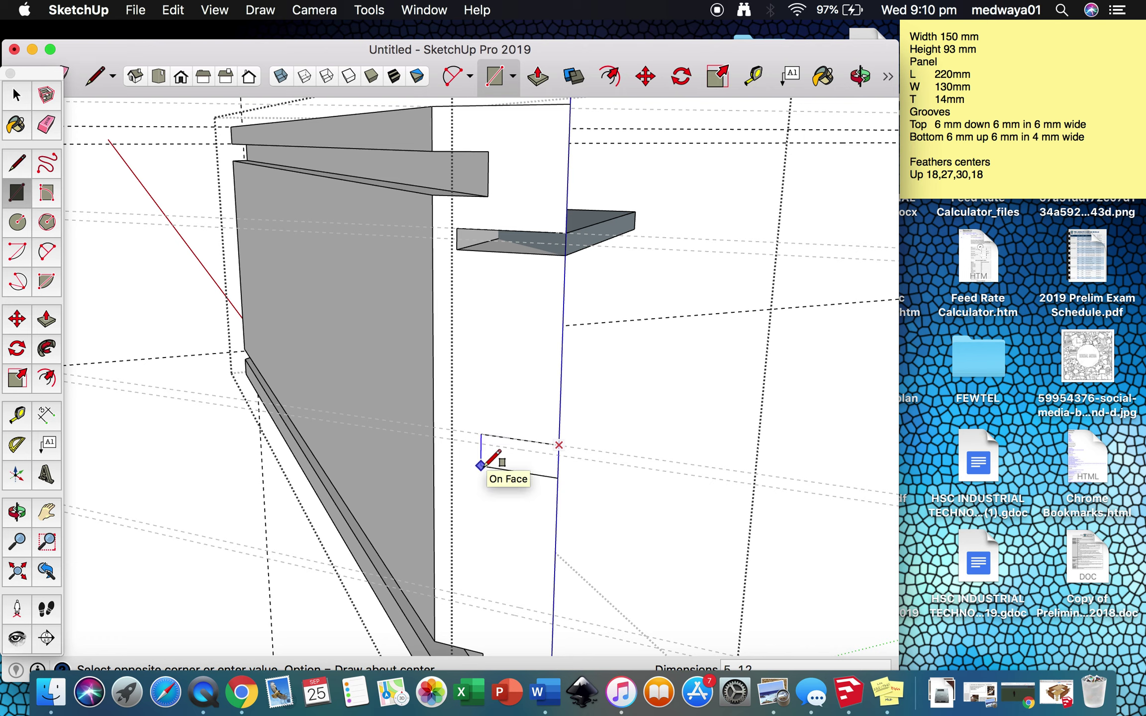
pyautogui.write('3,16')
pyautogui.press('Return')
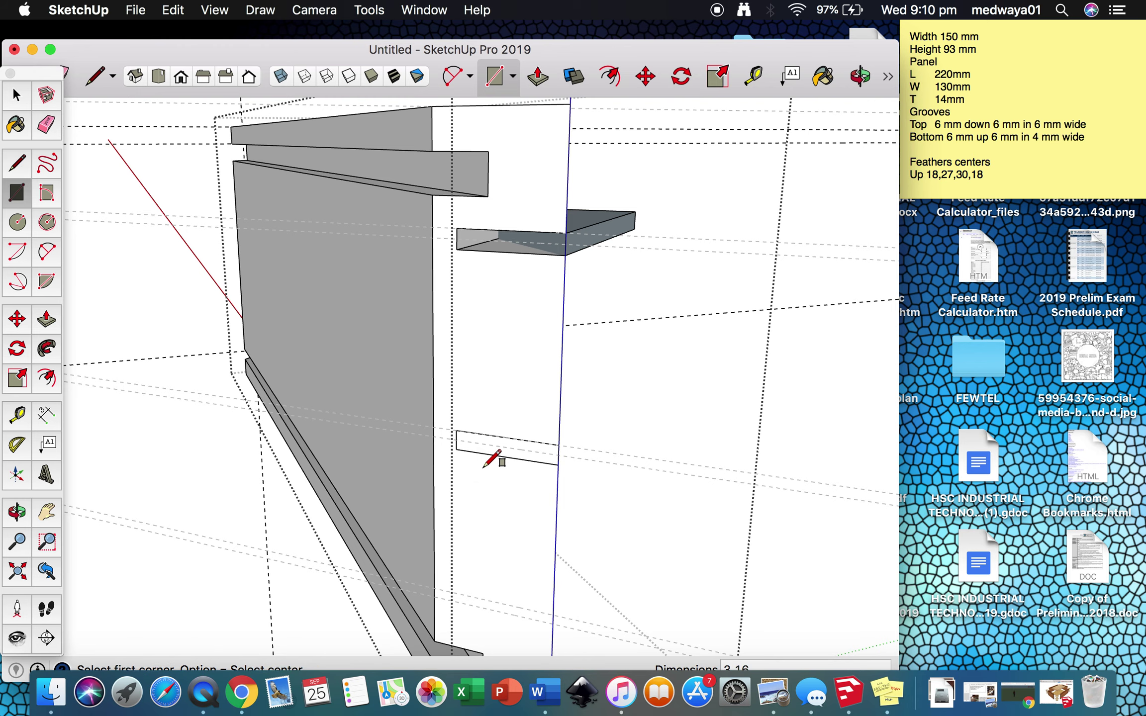
pyautogui.scroll(-5, 481, 404)
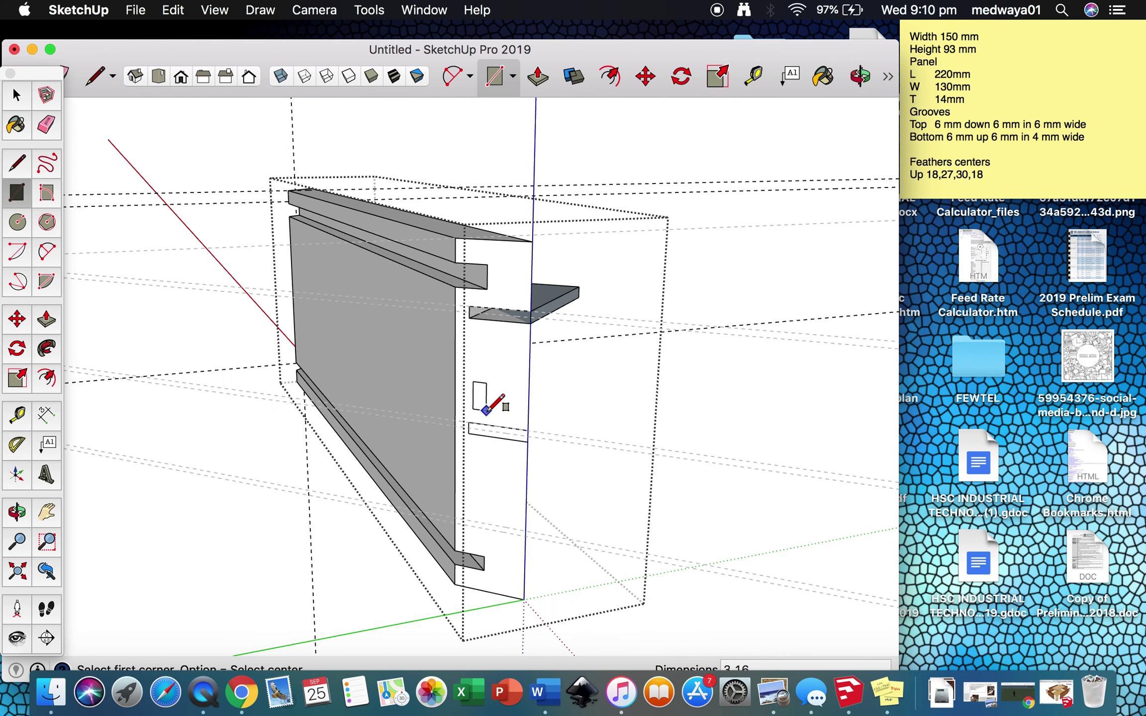
pyautogui.click(525, 529)
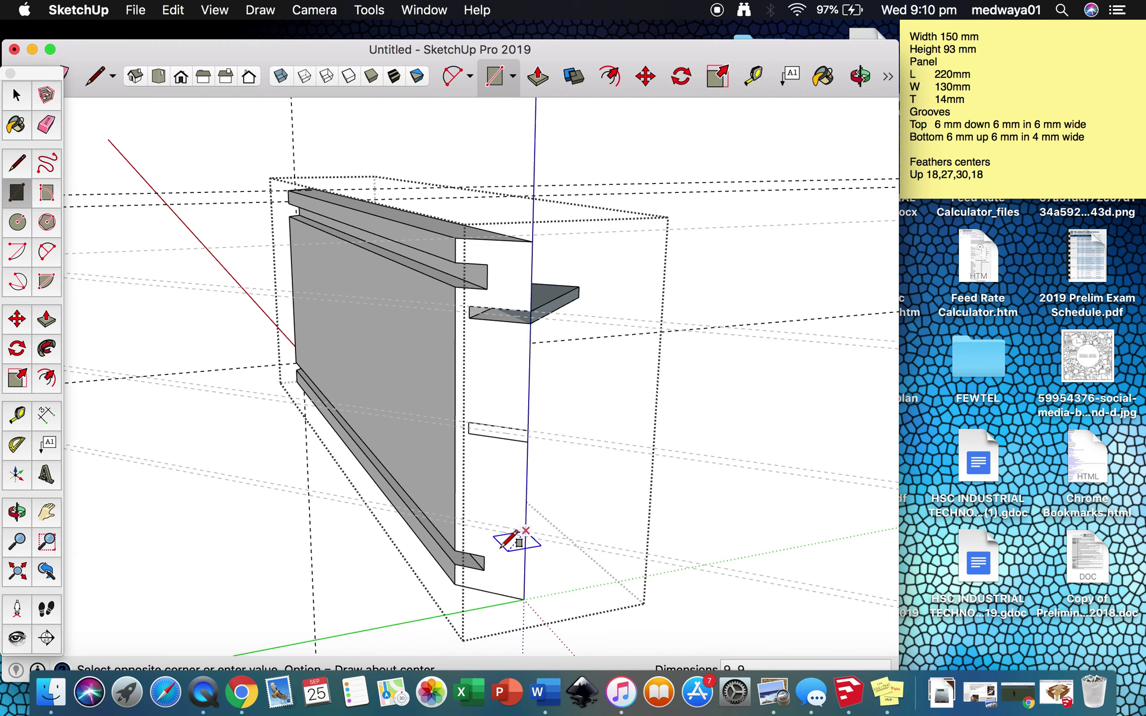
pyautogui.scroll(5, 488, 544)
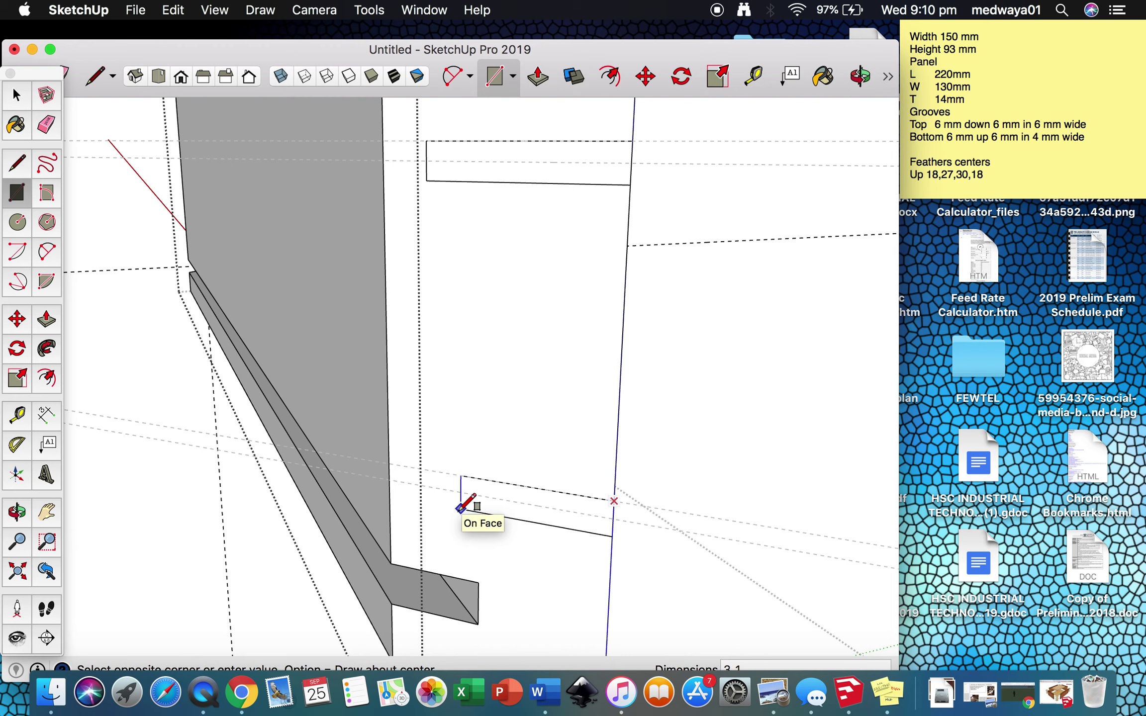
pyautogui.write('6')
pyautogui.press('Return')
# Push the lower feather rectangle about 37 mm through the board, and the middle one through as well, past the outer face.
pyautogui.press('p')
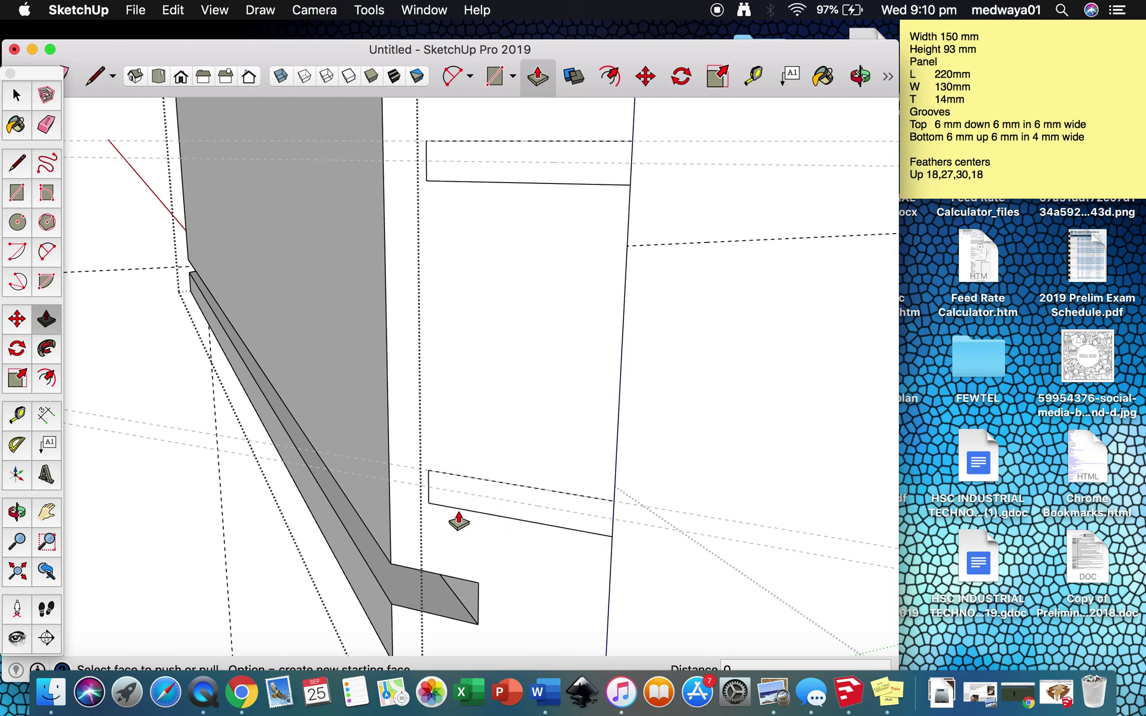
pyautogui.click(545, 524)
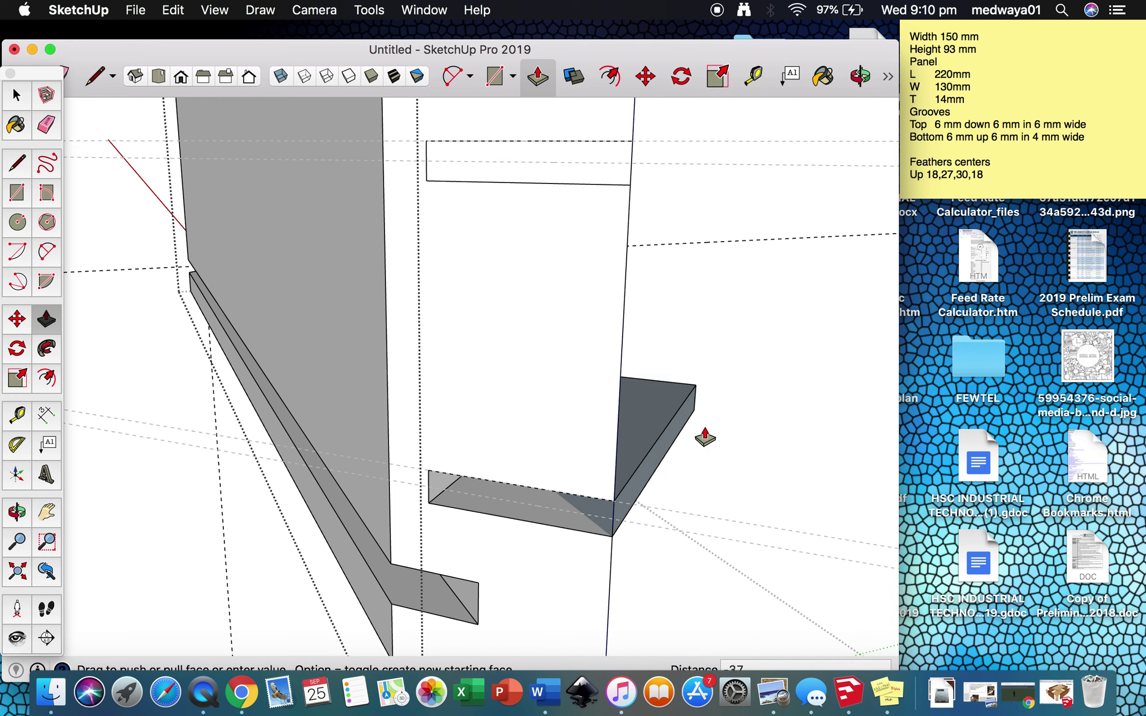
pyautogui.click(702, 433)
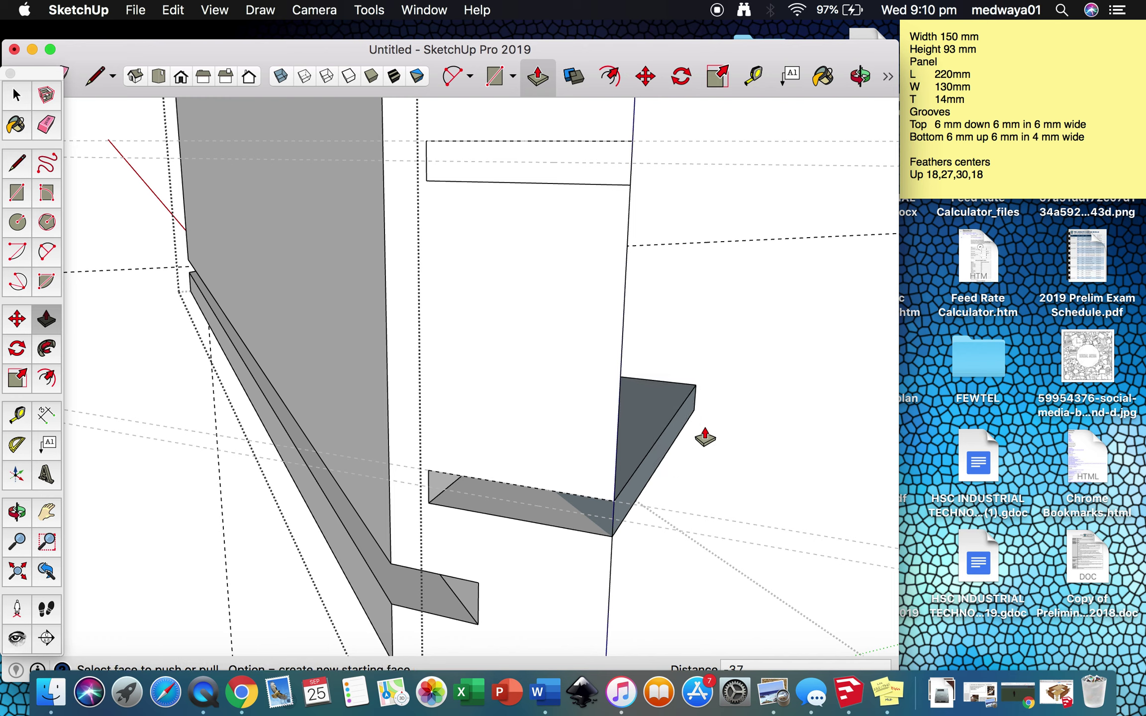
pyautogui.click(589, 170)
pyautogui.click(726, 137)
# Draw lines about 23 mm long across the tops of the middle and lower feather blocks where they meet the board's outer face.
pyautogui.press('o')
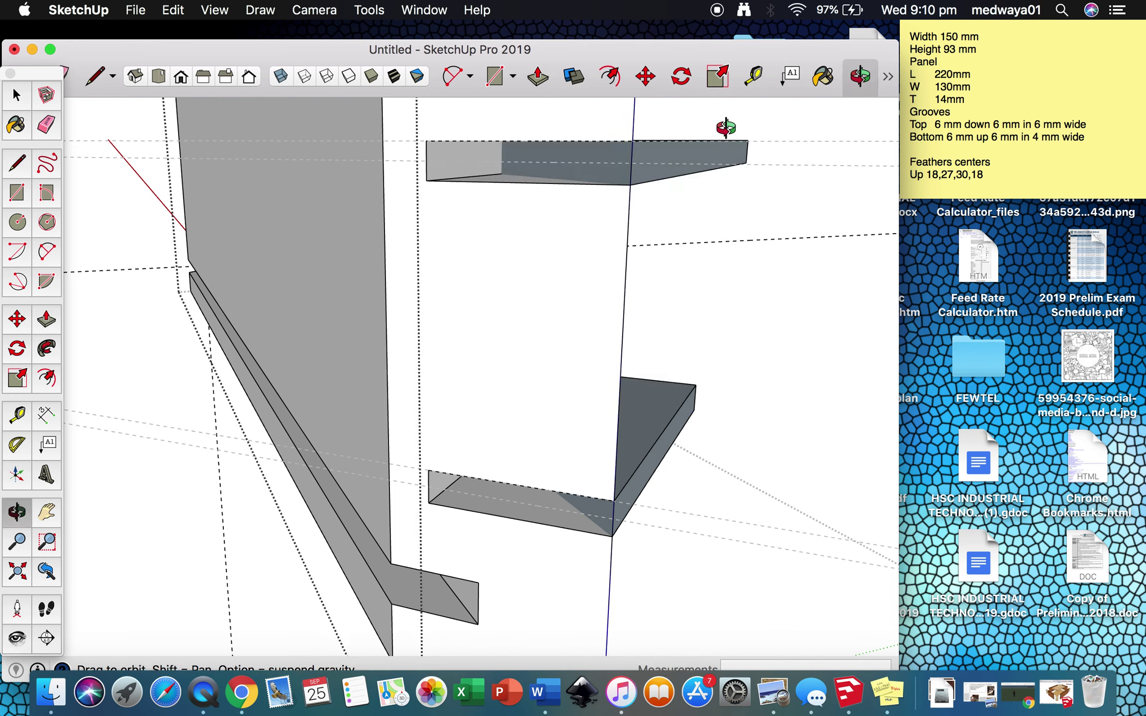
pyautogui.moveTo(731, 192); pyautogui.dragTo(593, 373)
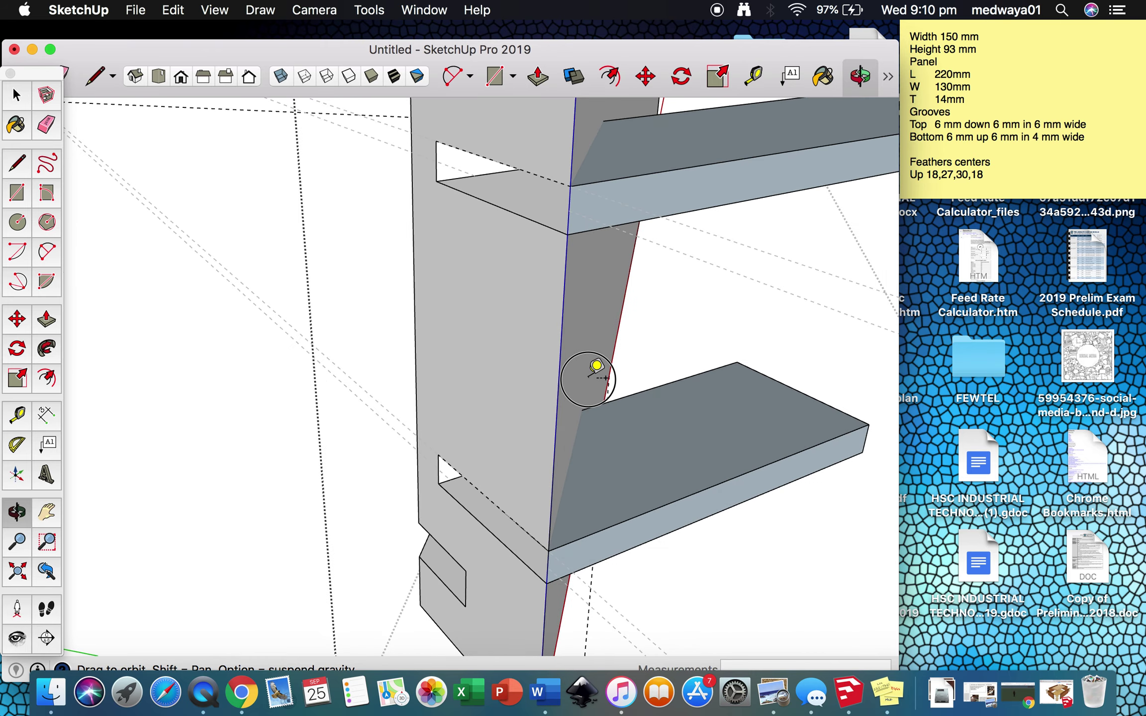
pyautogui.scroll(-5, 588, 381)
pyautogui.scroll(-3, 588, 379)
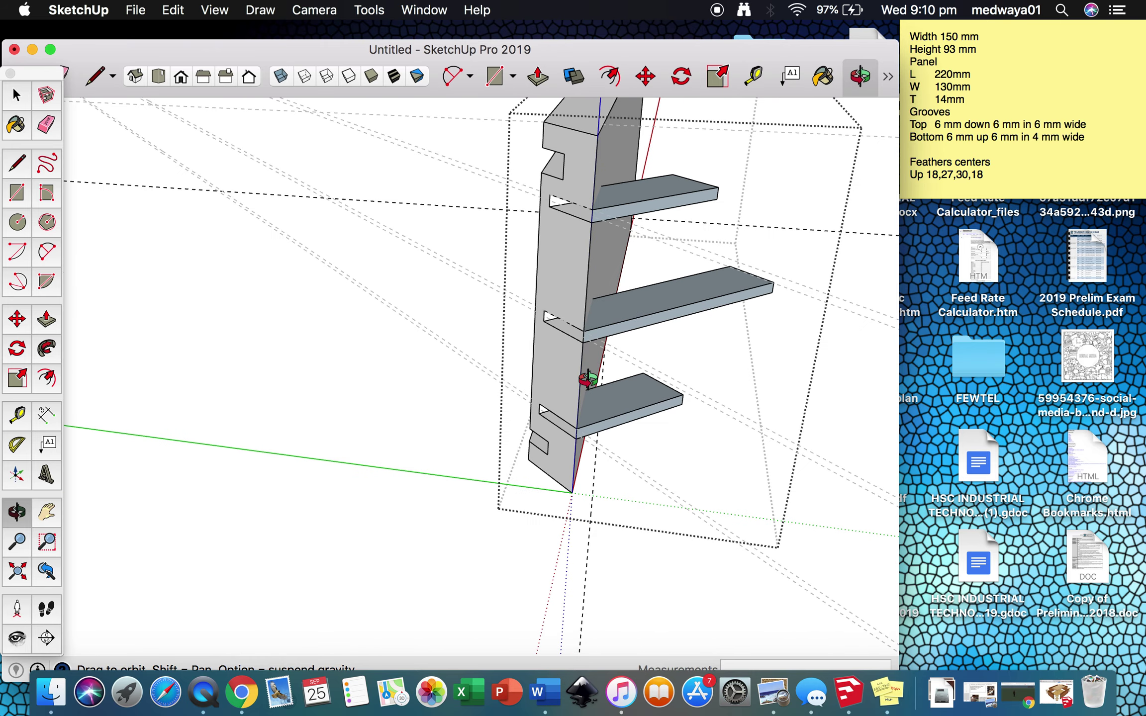
pyautogui.scroll(4, 588, 379)
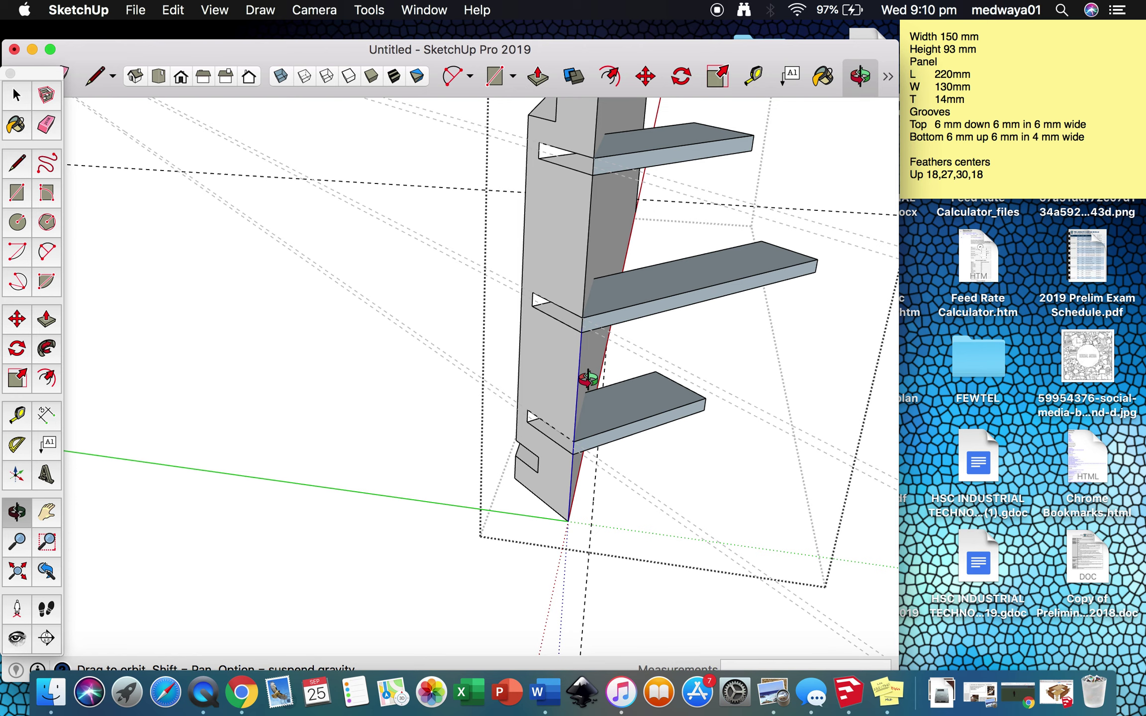
pyautogui.press('space')
pyautogui.press('e')
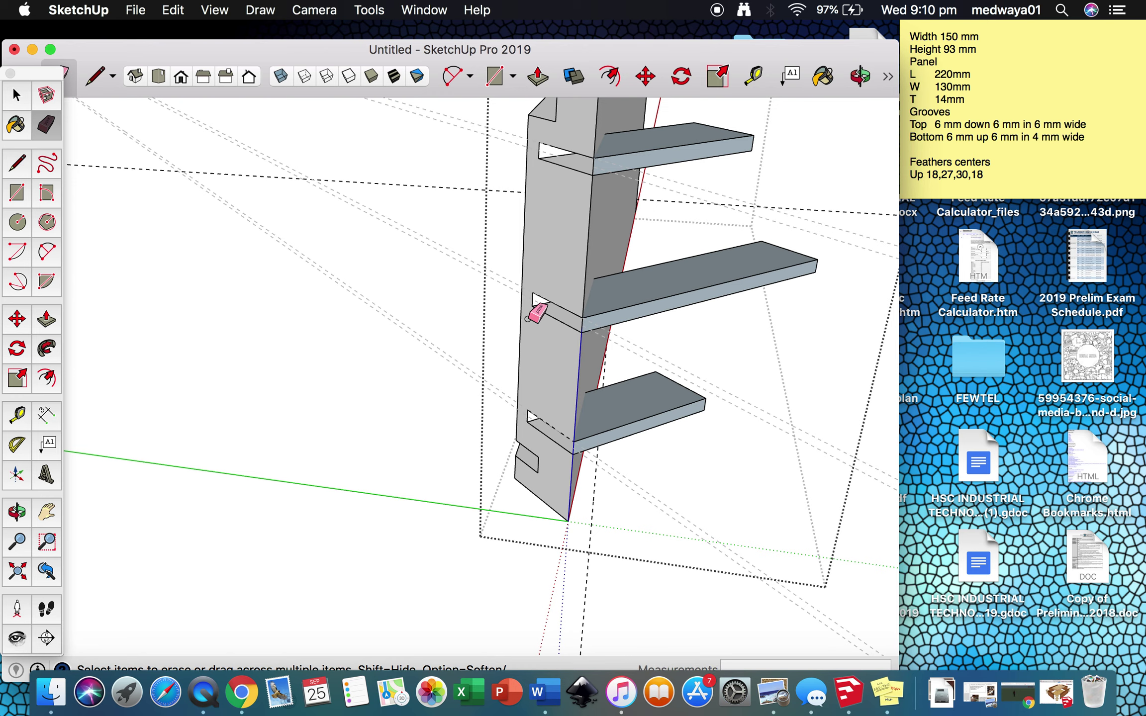
pyautogui.press('l')
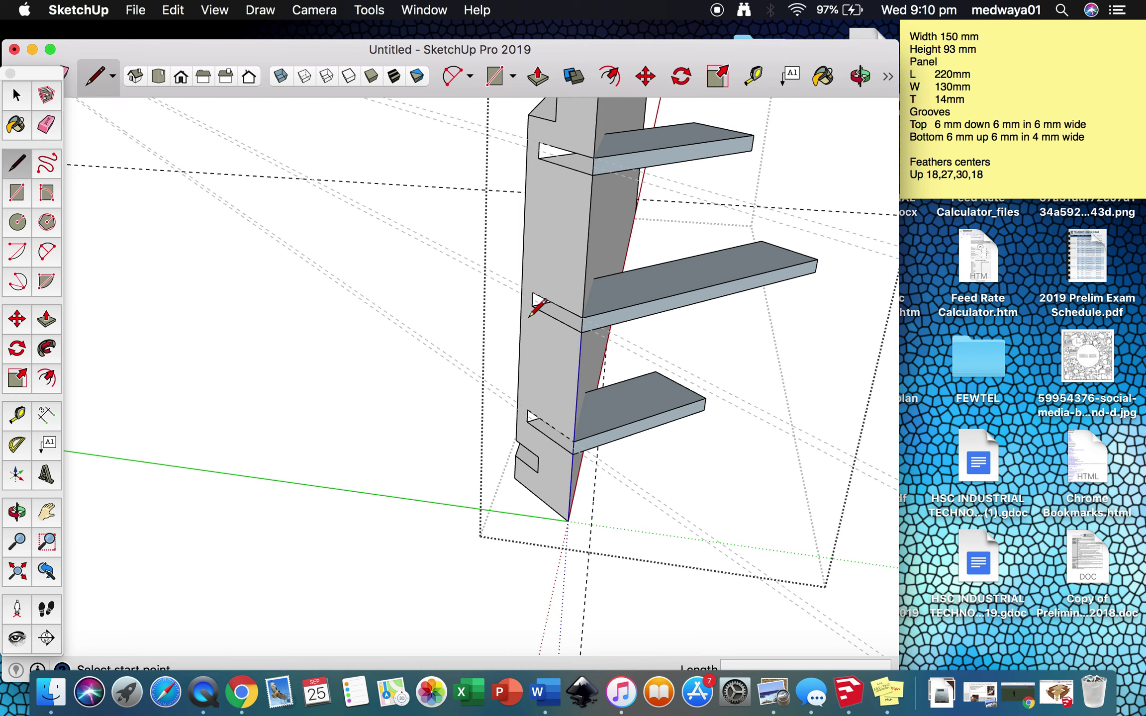
pyautogui.click(594, 278)
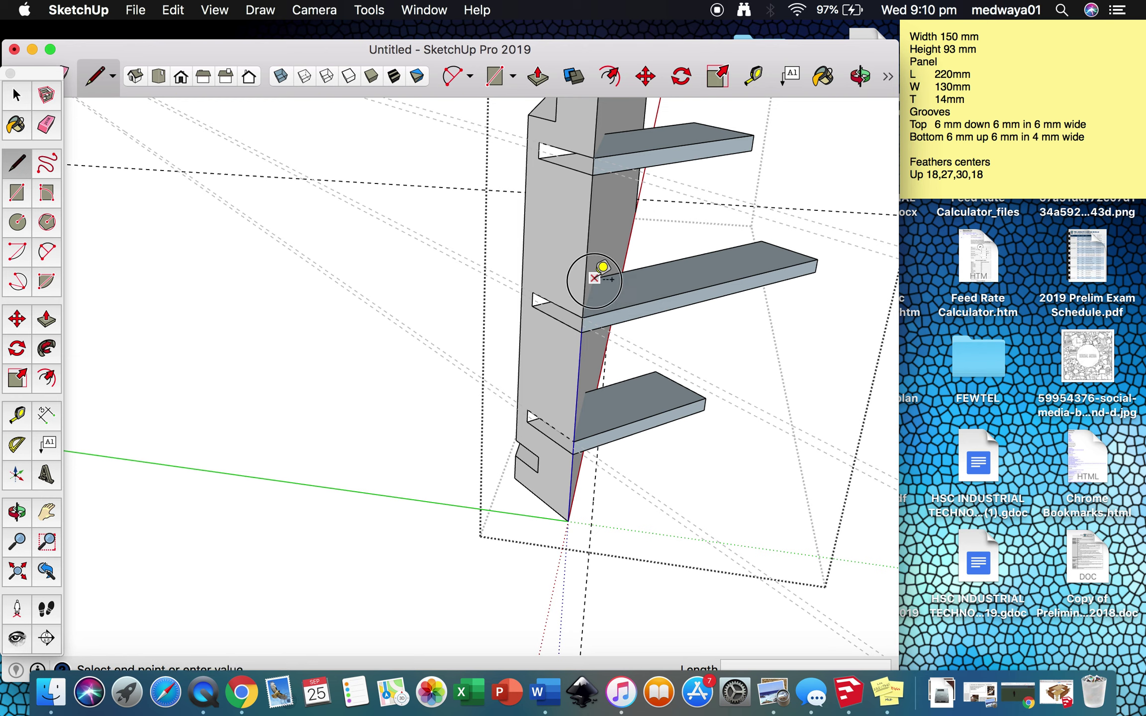
pyautogui.click(584, 316)
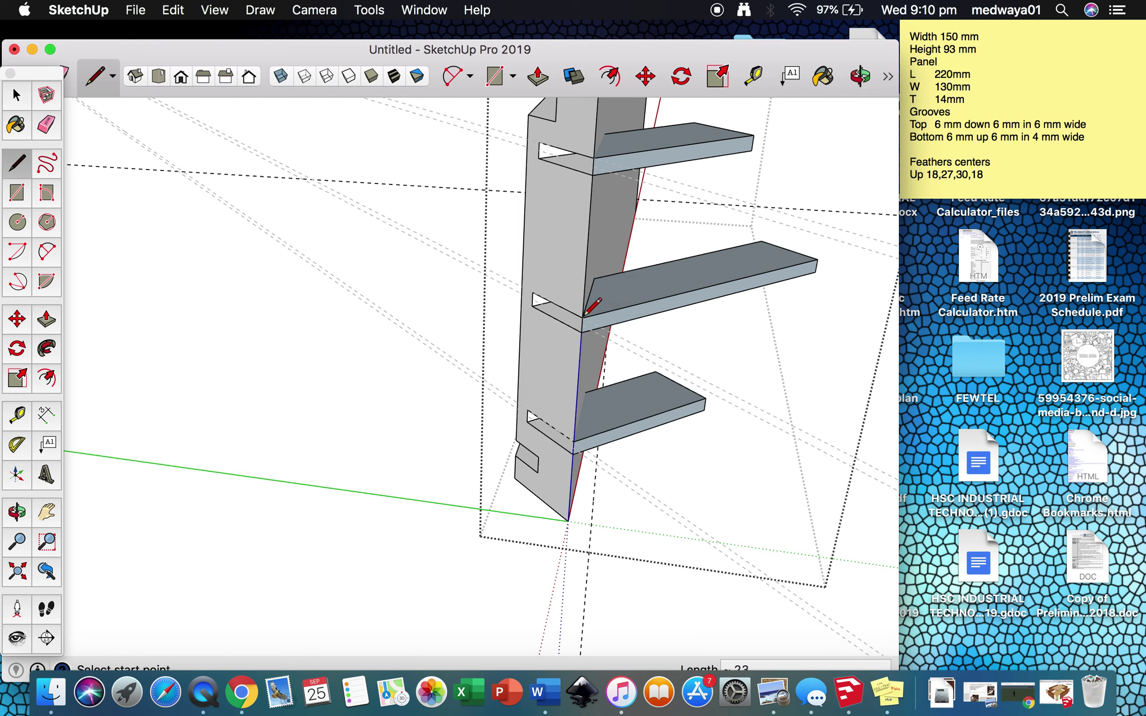
pyautogui.click(585, 392)
pyautogui.click(574, 441)
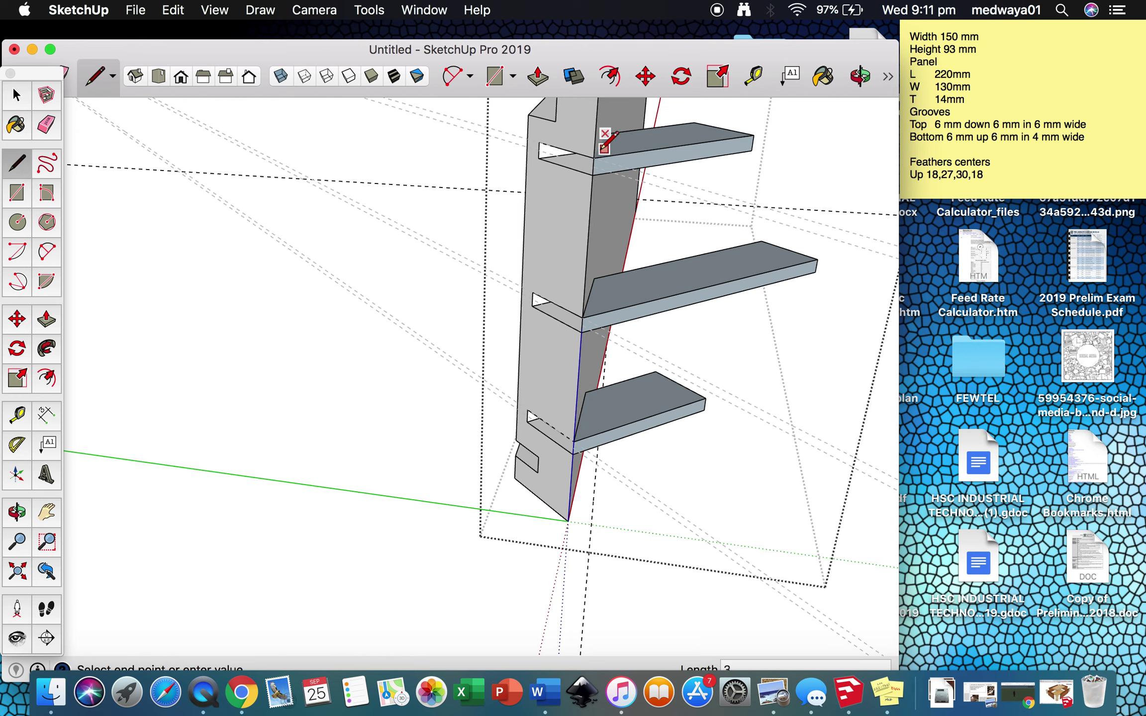
# Draw lines about 23 mm long across the undersides of the feather blocks where they meet the board's outer face.
pyautogui.press('o')
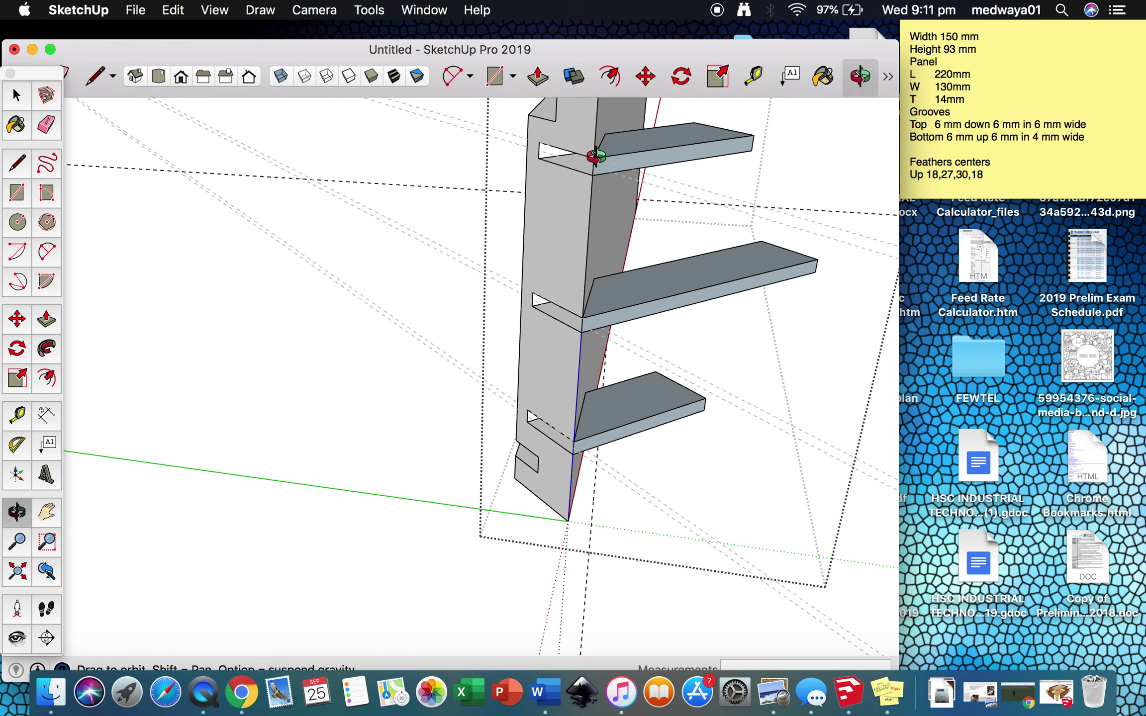
pyautogui.moveTo(685, 302); pyautogui.dragTo(607, 104)
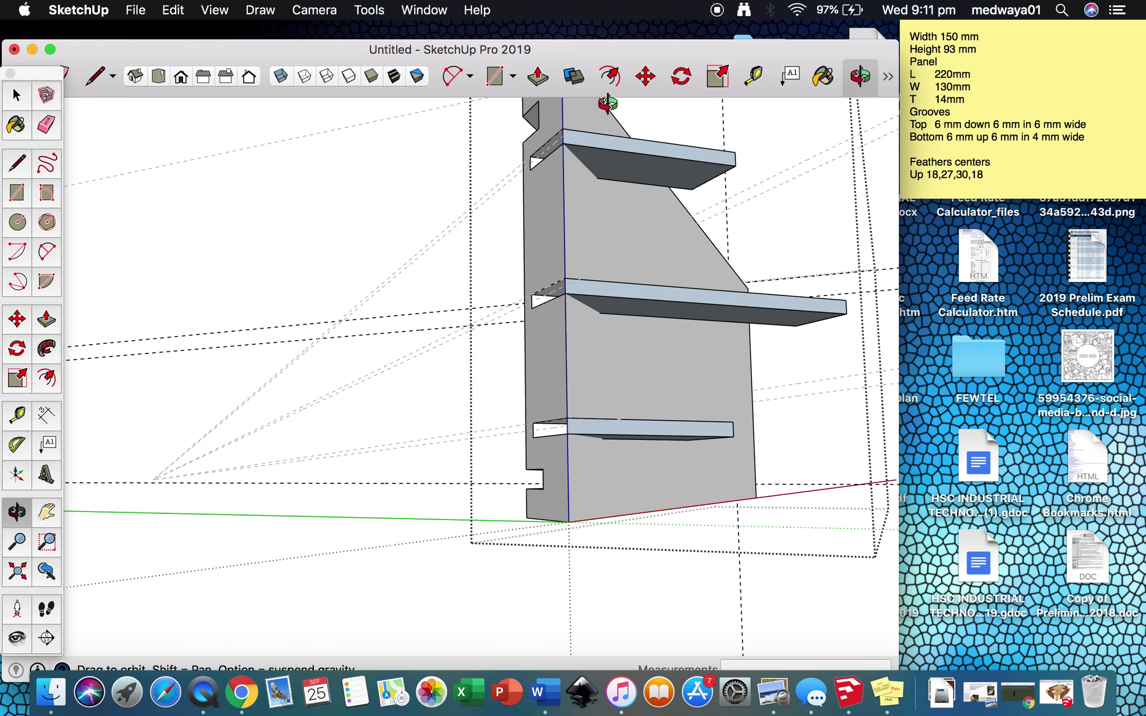
pyautogui.press('l')
pyautogui.click(597, 178)
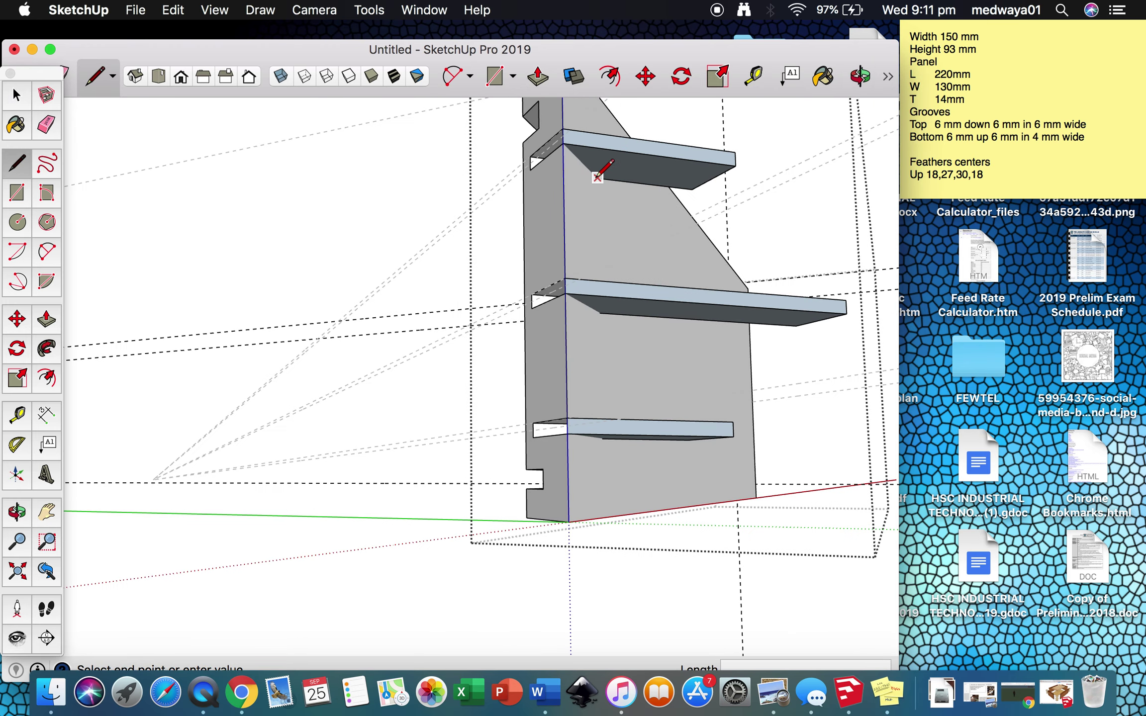
pyautogui.click(564, 144)
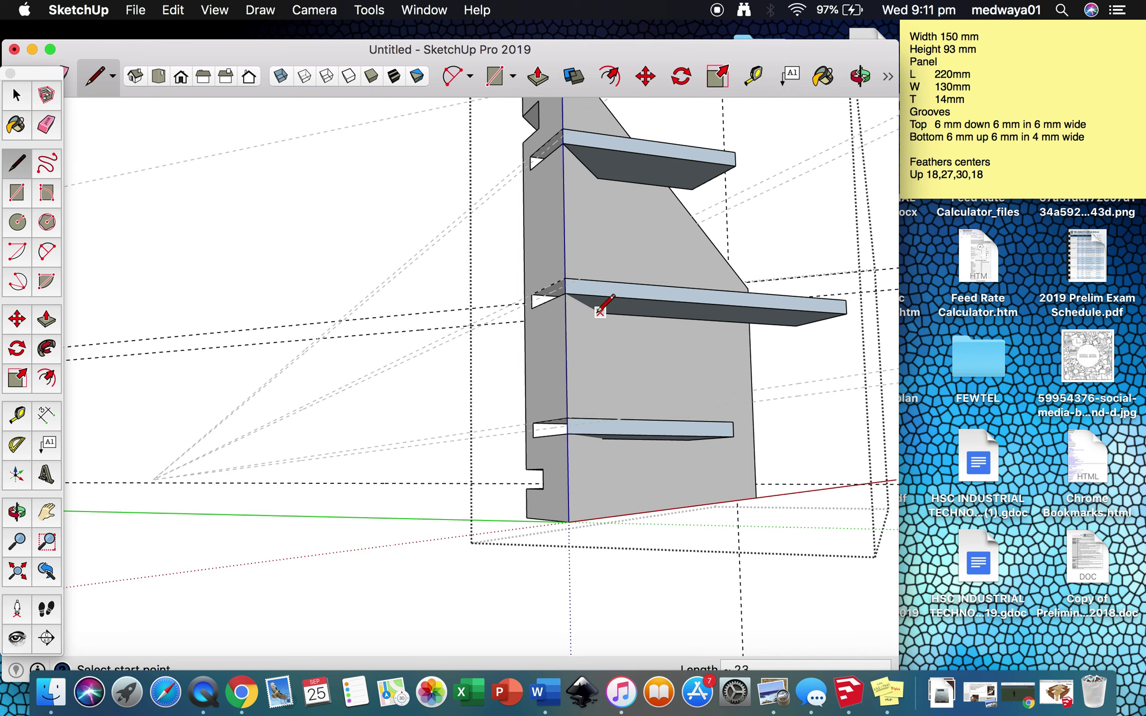
pyautogui.click(590, 436)
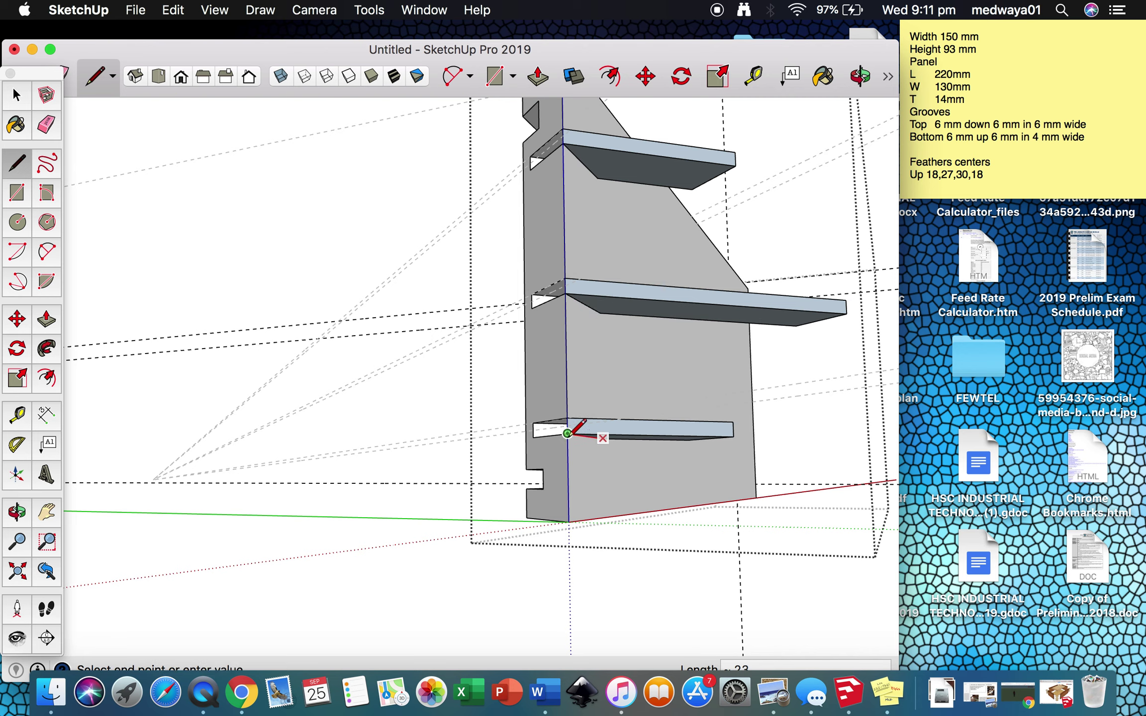
pyautogui.click(567, 434)
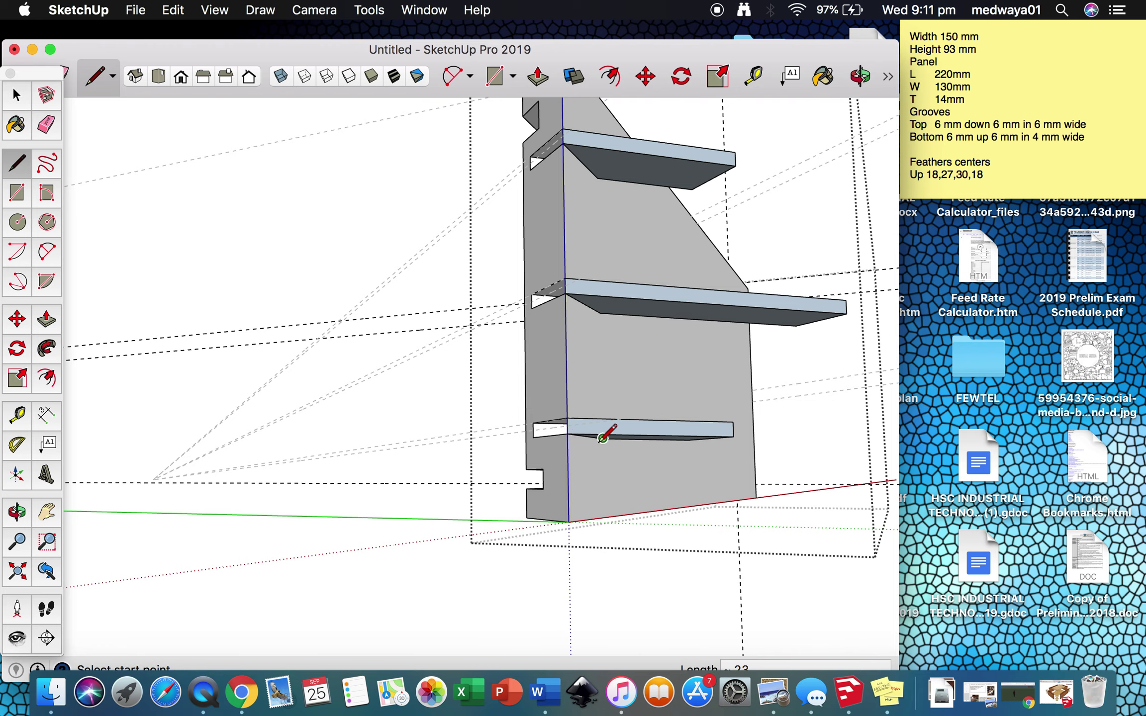
# Draw 3 mm vertical lines on the feather blocks' far sides where they meet the board's outer face.
pyautogui.moveTo(600, 438); pyautogui.dragTo(182, 414, button='middle')
pyautogui.scroll(-5, 526, 349)
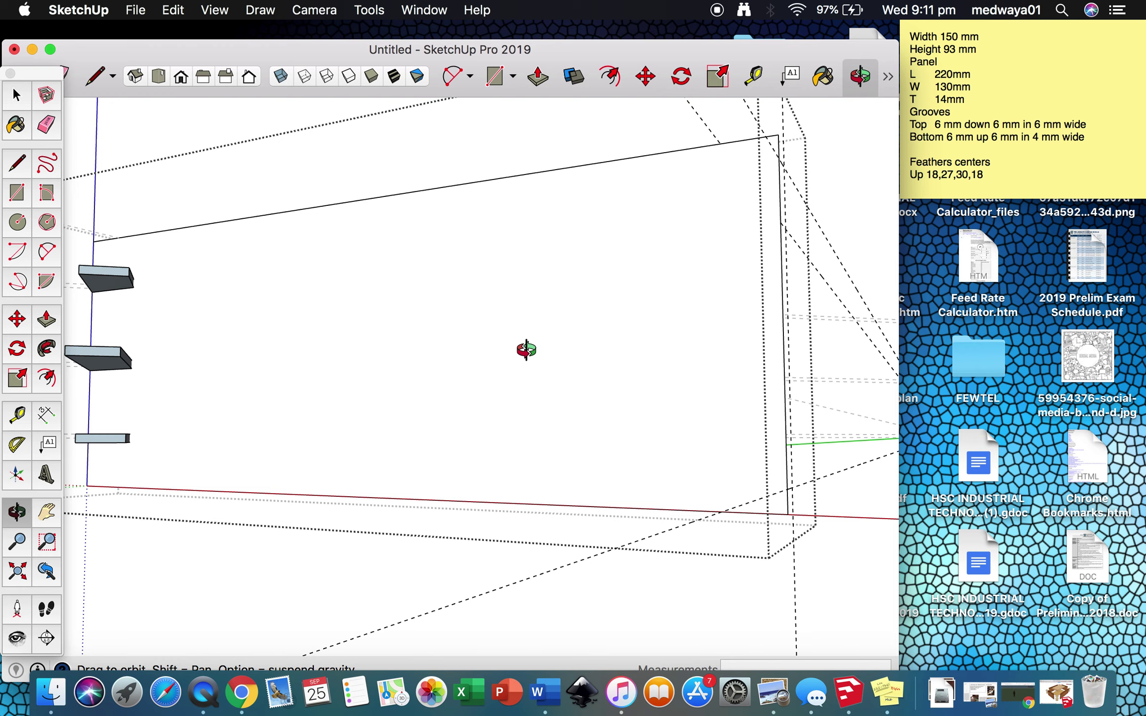
pyautogui.scroll(5, 167, 343)
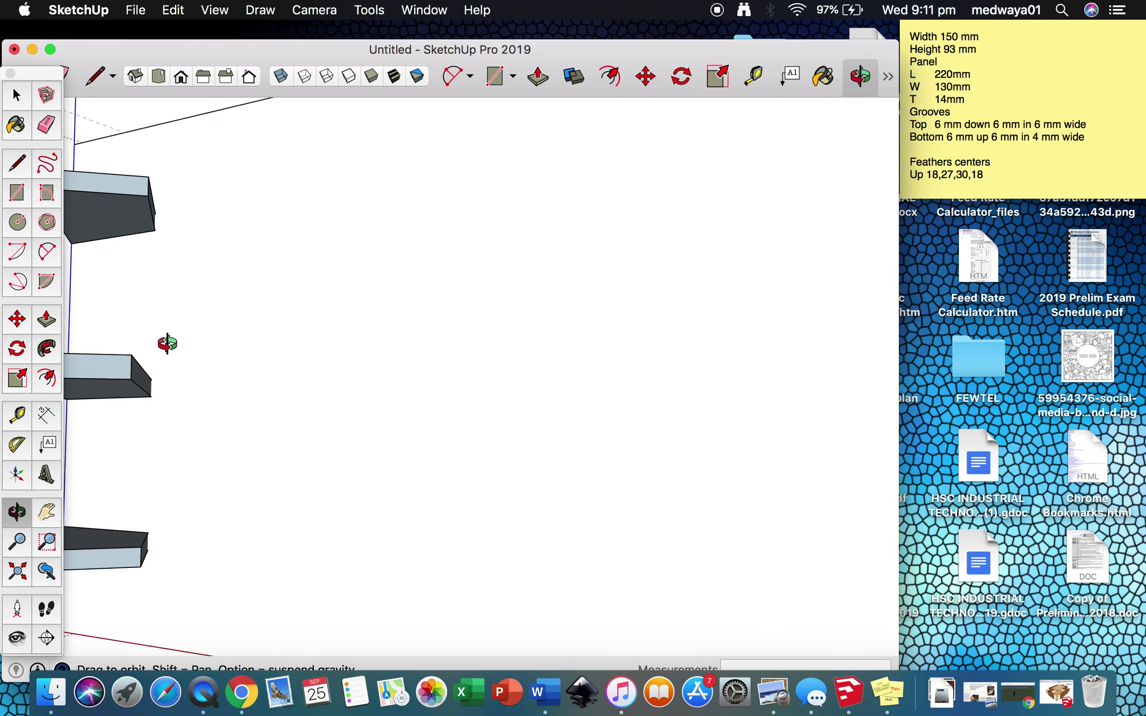
pyautogui.press('l')
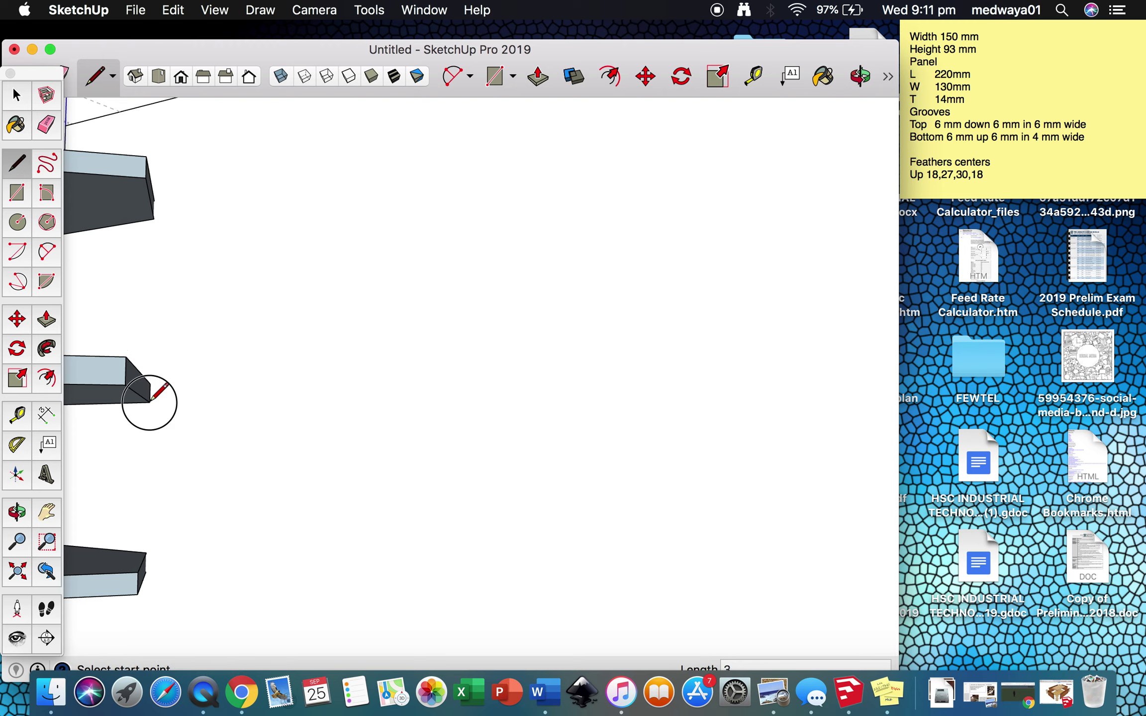
pyautogui.click(146, 554)
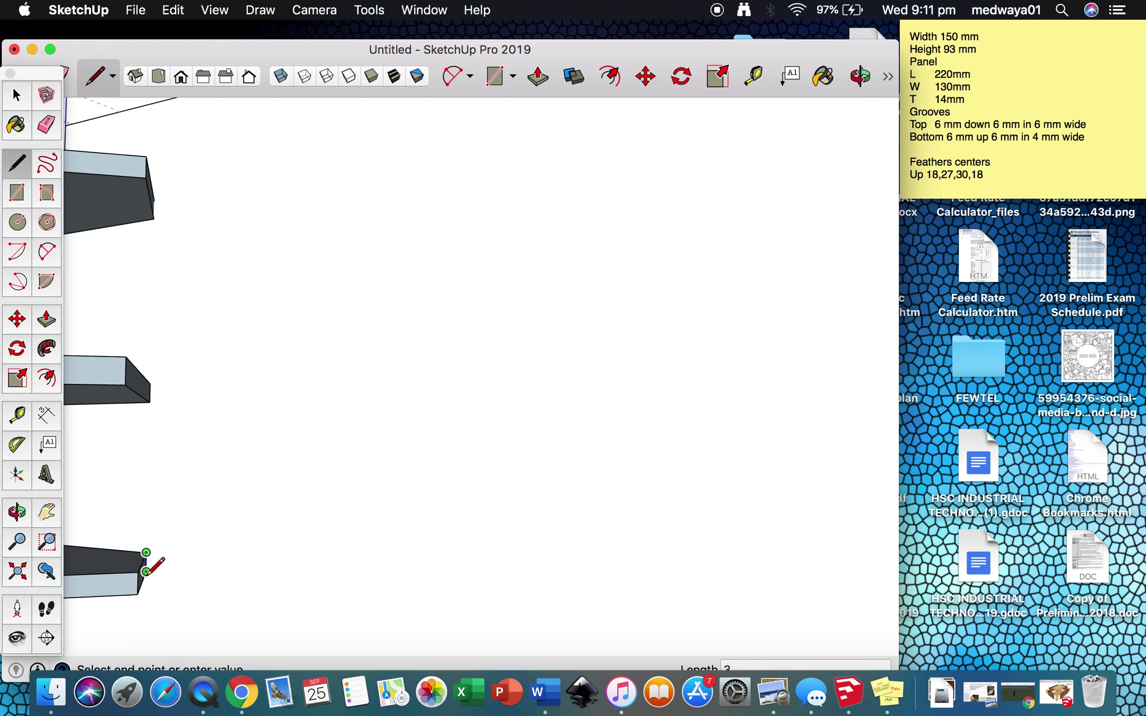
pyautogui.click(147, 574)
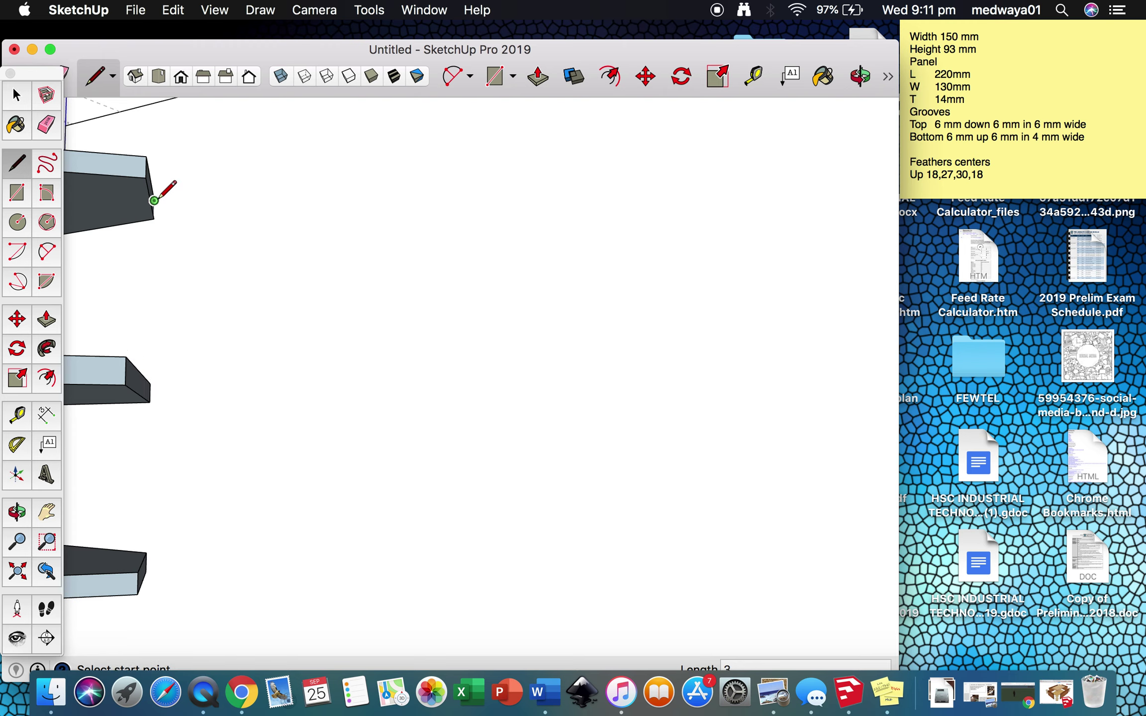
pyautogui.click(154, 218)
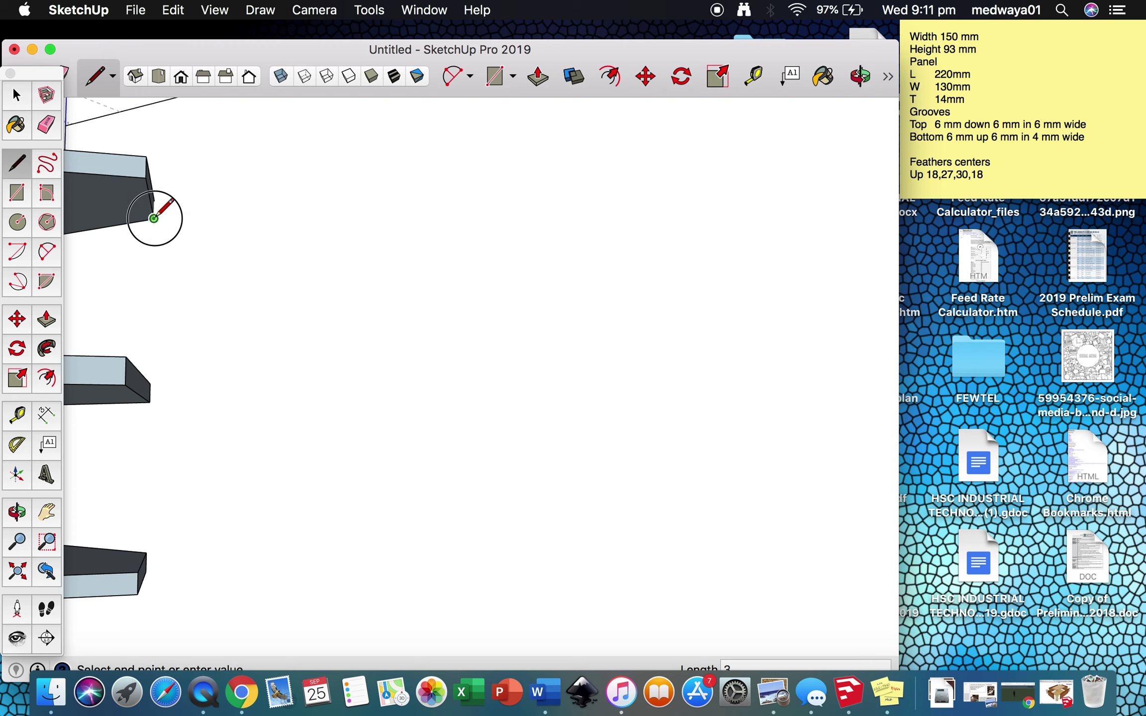
# Finish the 3 mm vertical line on the upper feather block and erase the middle block's long edges projecting past the board's outer face.
pyautogui.click(158, 195)
pyautogui.press('space')
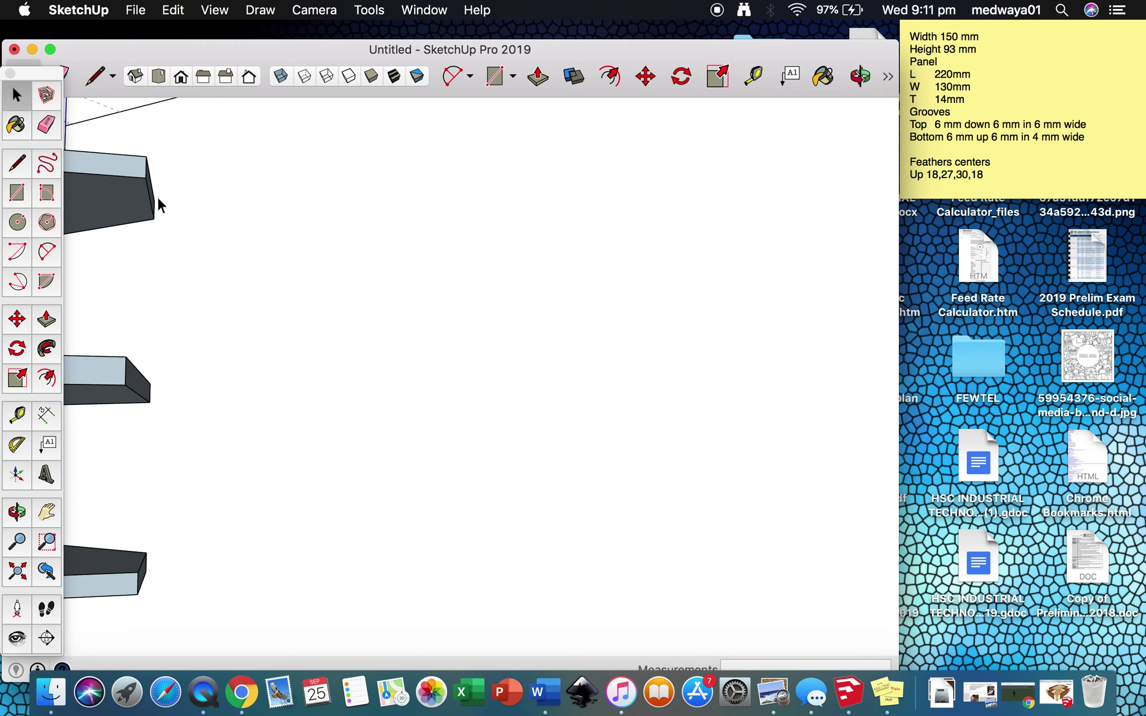
pyautogui.press('o')
pyautogui.moveTo(270, 260); pyautogui.dragTo(620, 320)
pyautogui.press('e')
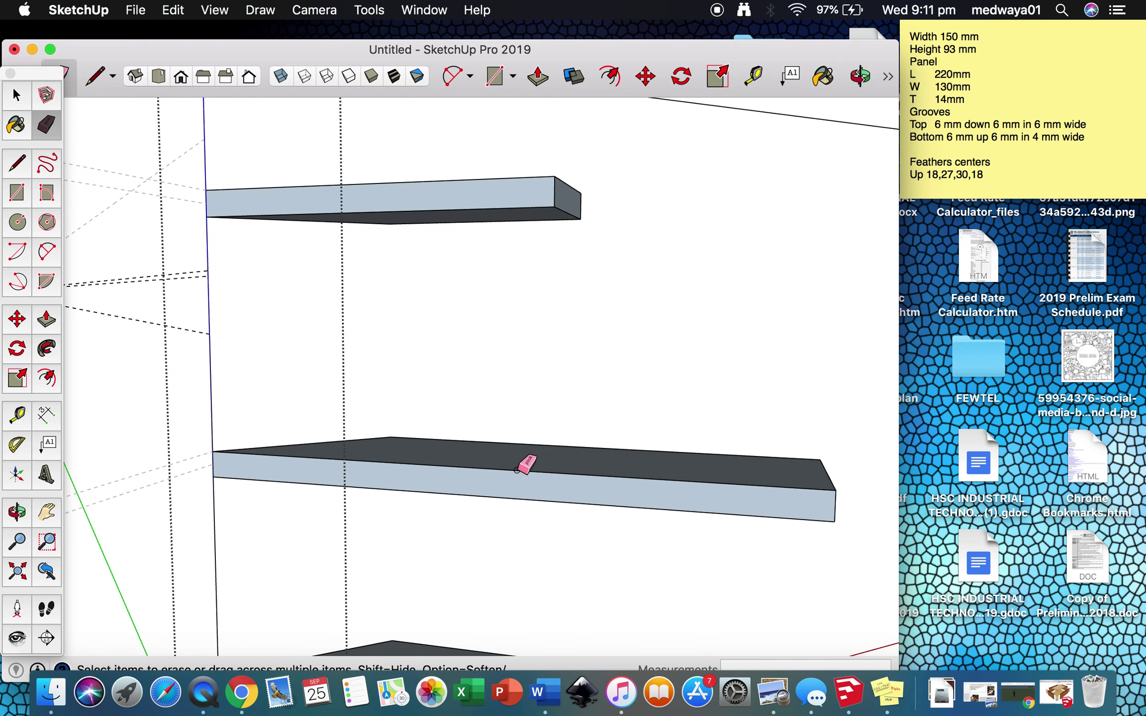
pyautogui.click(520, 467)
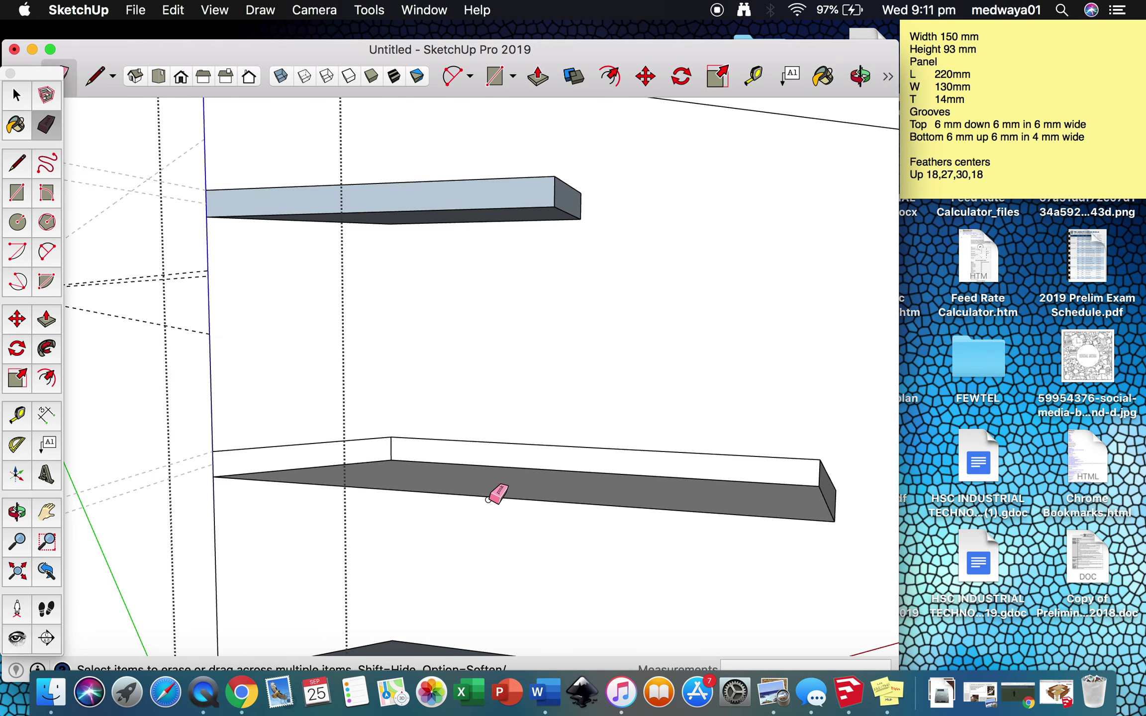
pyautogui.click(491, 498)
pyautogui.click(510, 465)
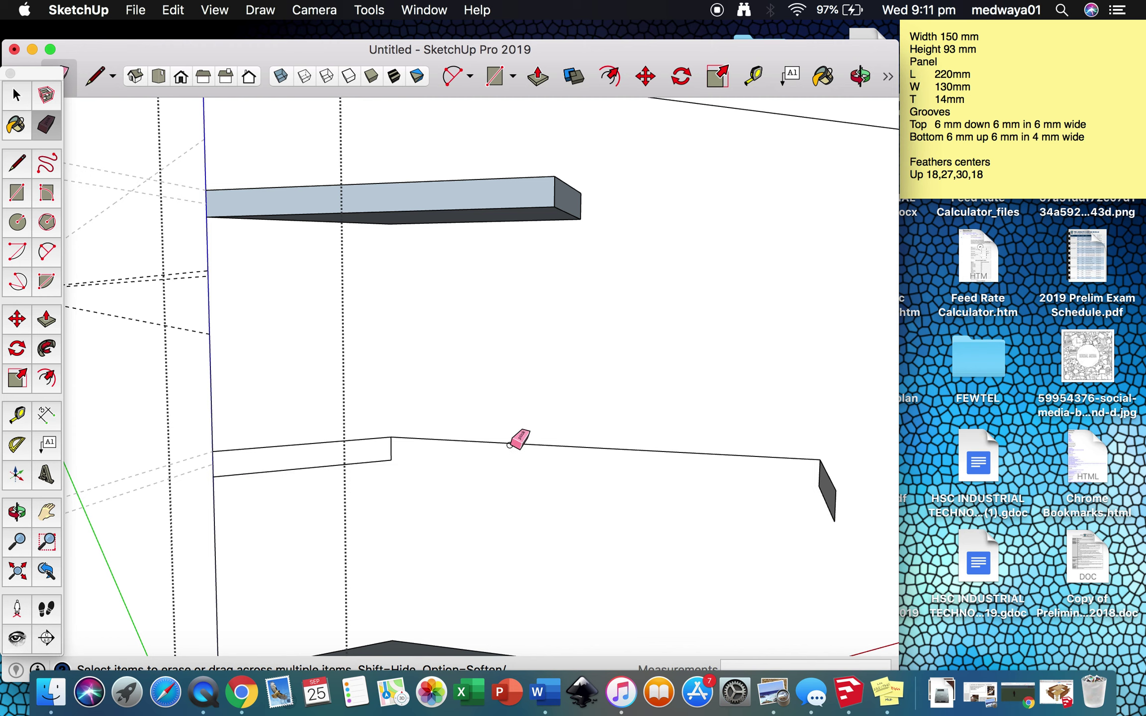
pyautogui.click(510, 445)
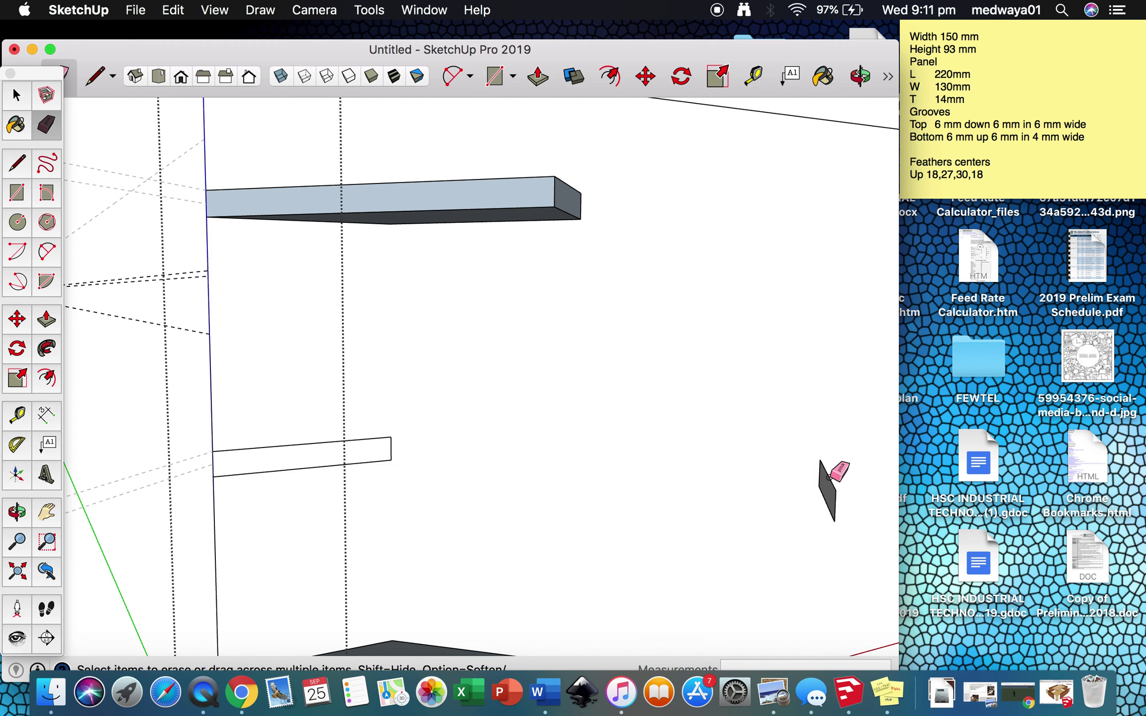
# Erase the middle feather block's leftover end face and the short edge closing its slot at the mitred end.
pyautogui.click(827, 478)
pyautogui.click(826, 500)
pyautogui.click(844, 499)
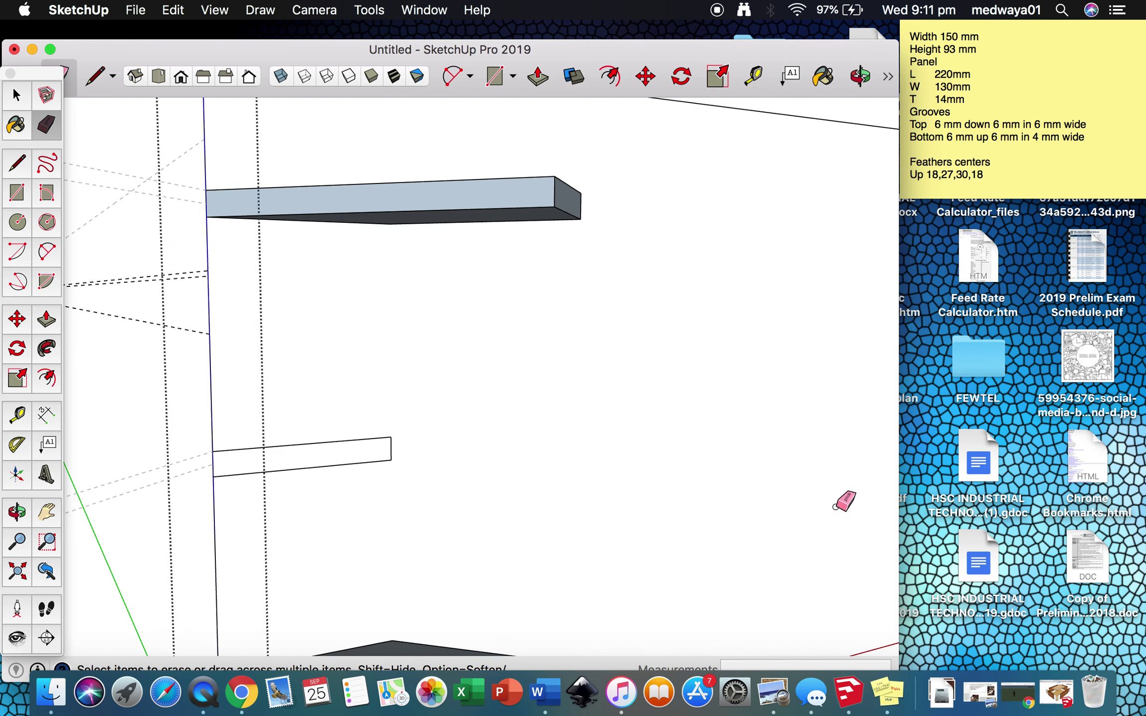
pyautogui.click(211, 465)
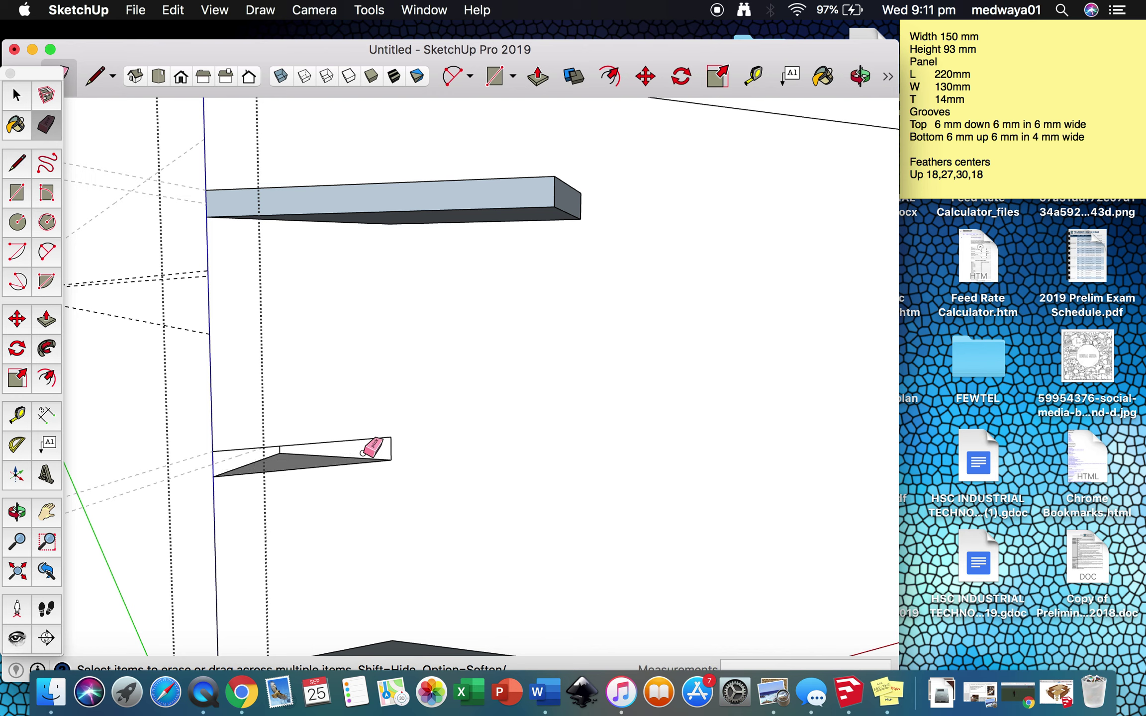
# Erase the upper feather block's edges projecting past the outer face and the short edge closing its slot at the mitred end.
pyautogui.click(554, 193)
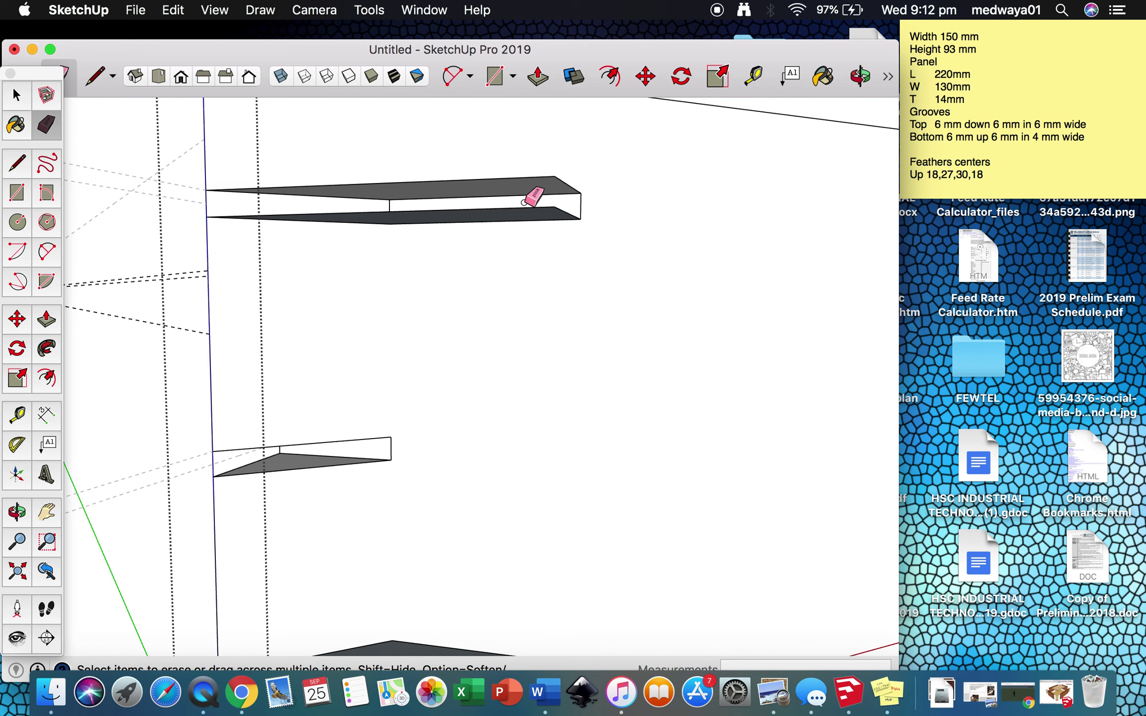
pyautogui.click(557, 209)
pyautogui.click(551, 209)
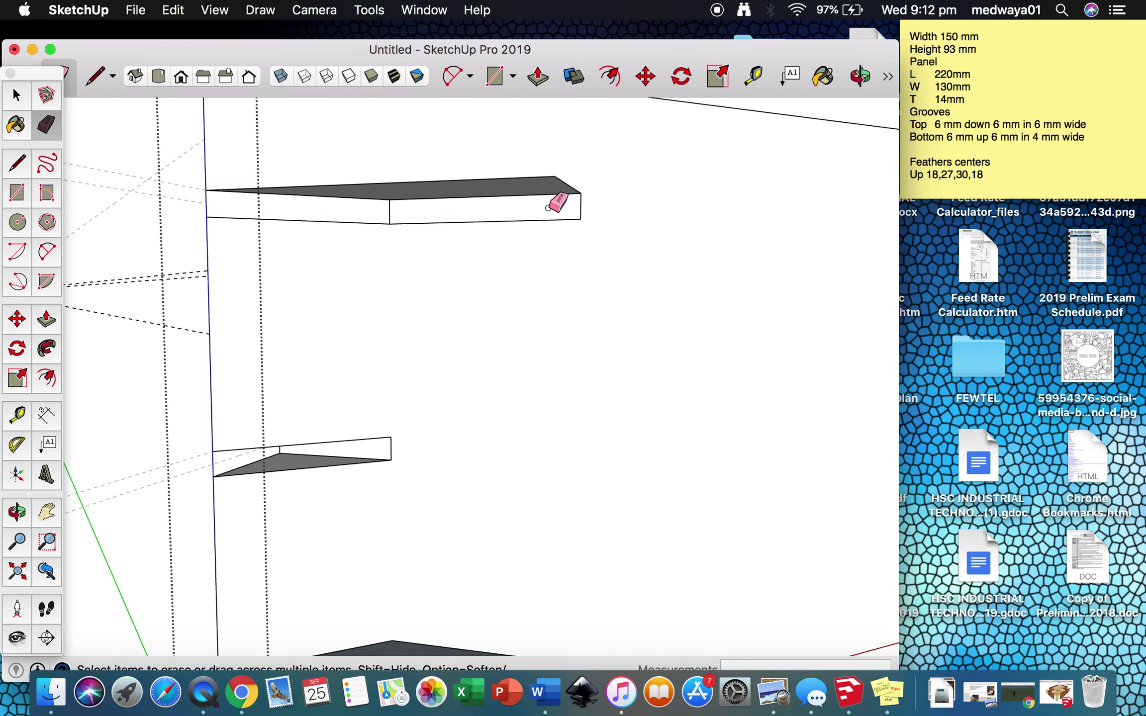
pyautogui.click(205, 201)
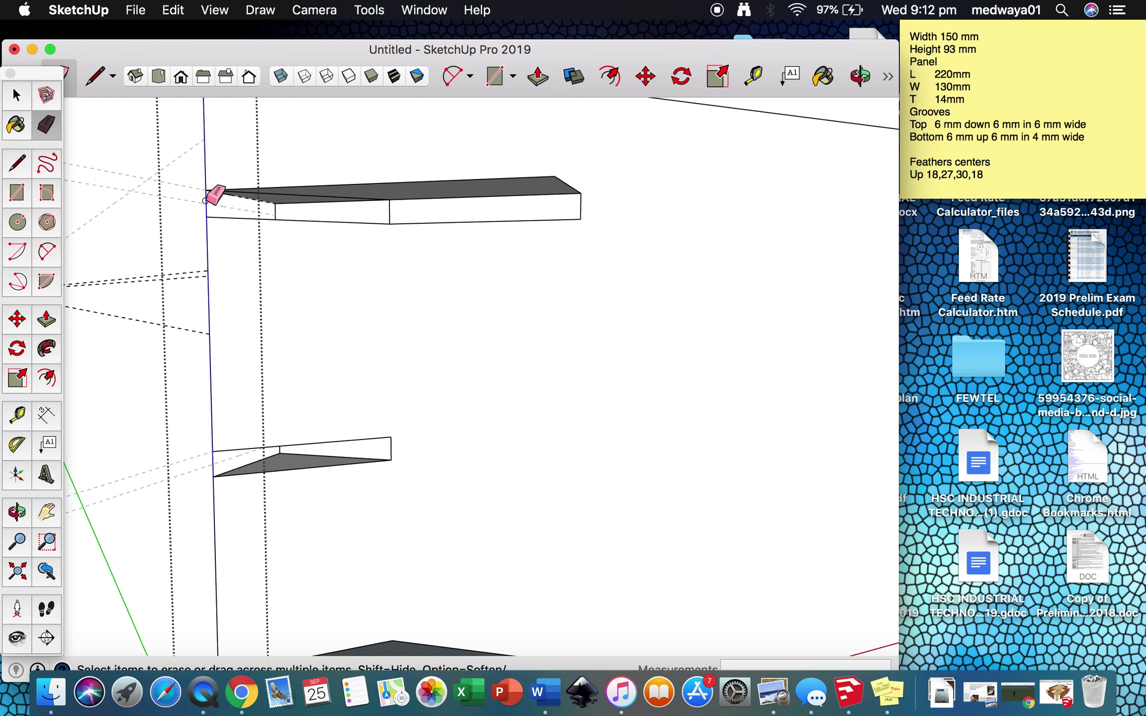
pyautogui.click(310, 186)
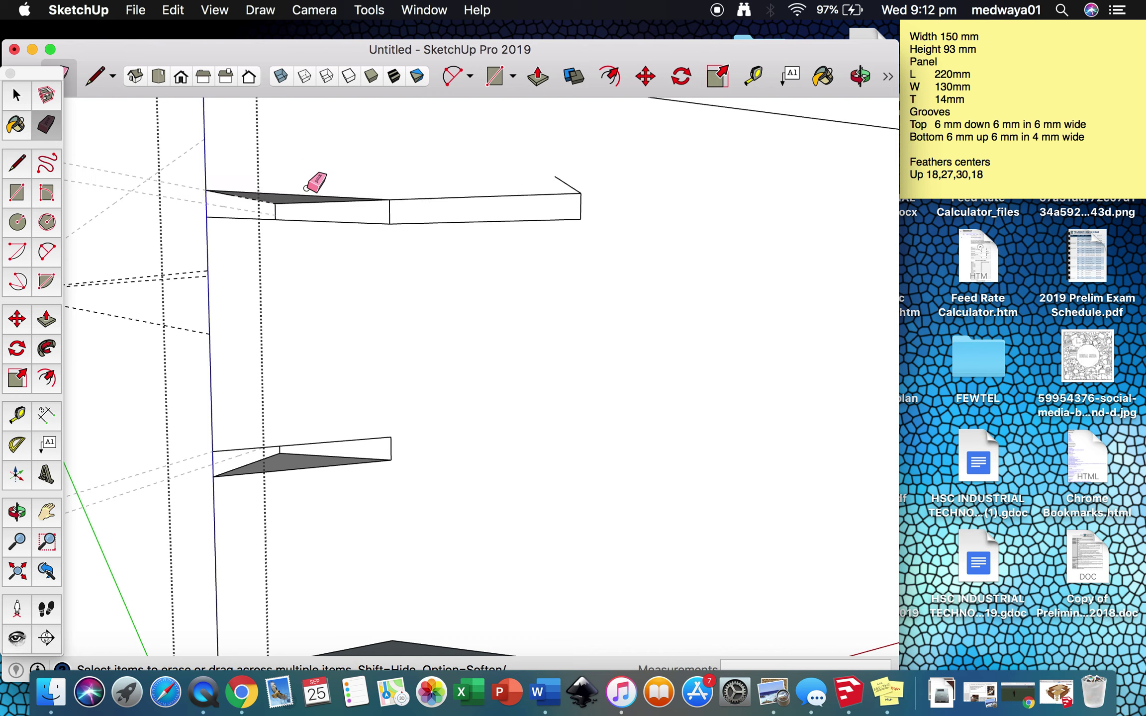
pyautogui.click(421, 197)
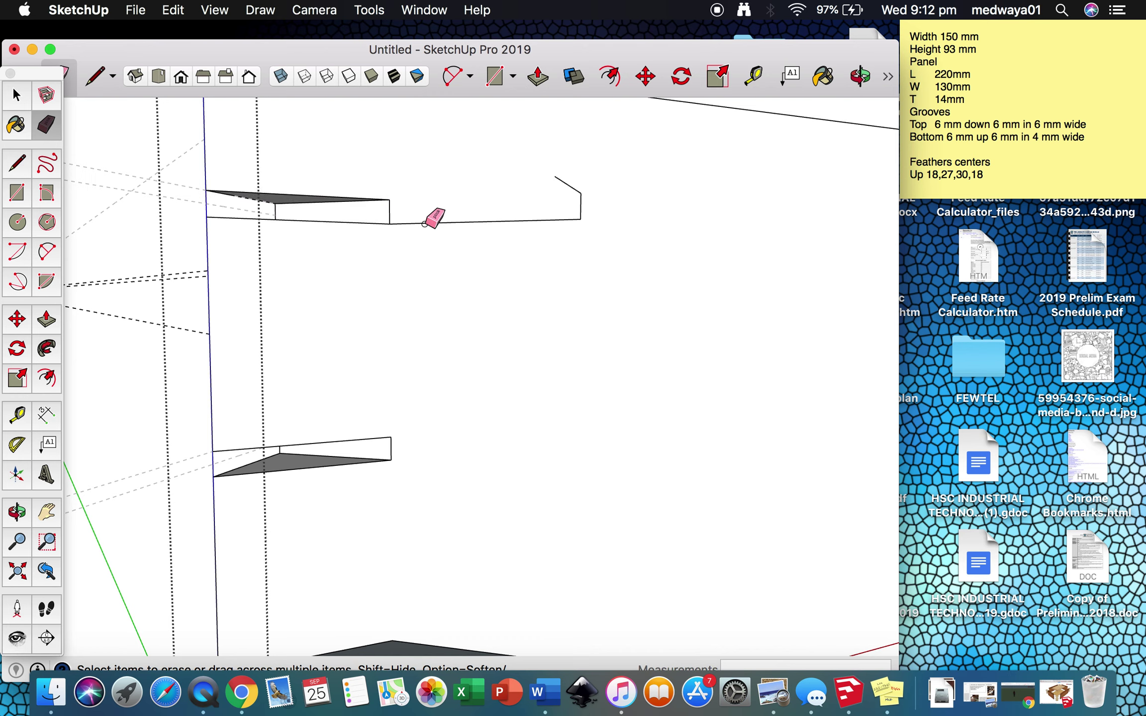
pyautogui.click(424, 223)
pyautogui.click(574, 187)
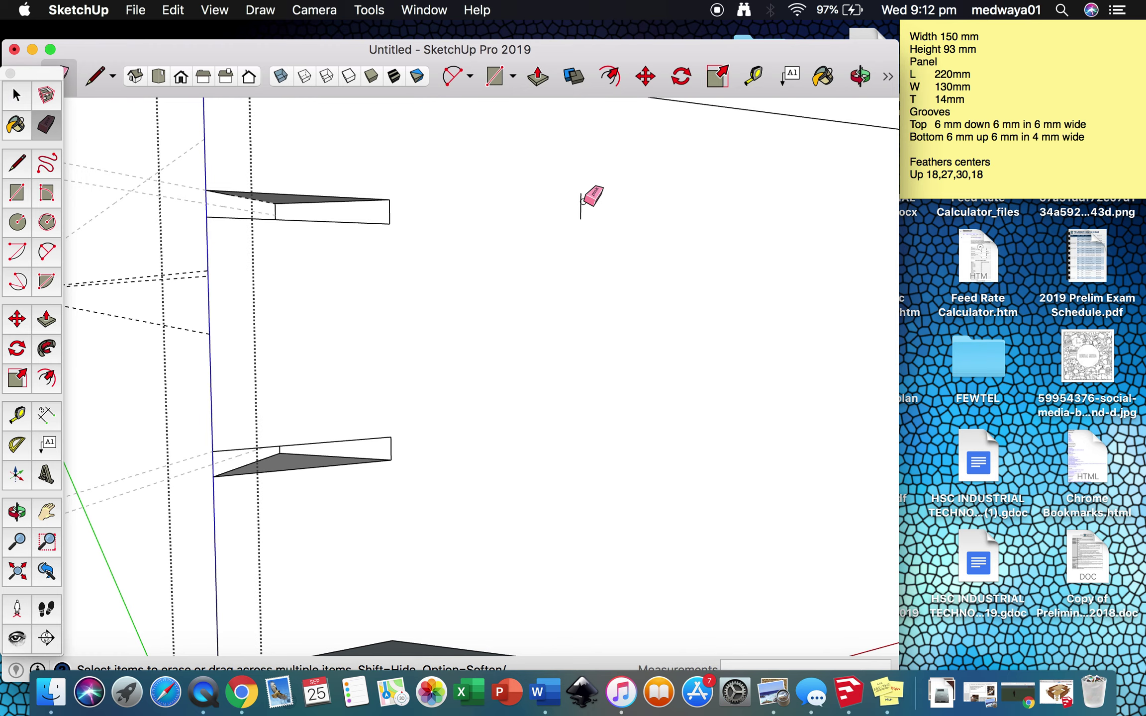
pyautogui.click(581, 201)
# Erase the lower feather block's edges projecting past the outer face and the short edge closing its slot at the mitred end.
pyautogui.scroll(2, 457, 325)
pyautogui.scroll(-5, 458, 324)
pyautogui.scroll(2, 457, 324)
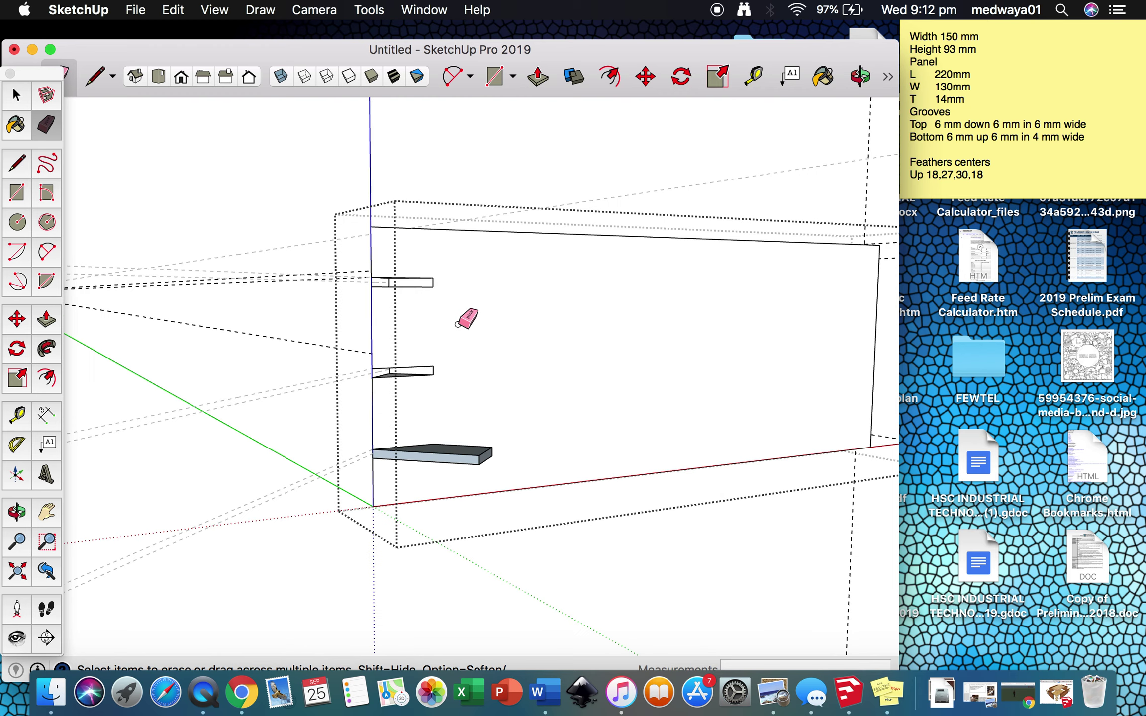
pyautogui.click(446, 454)
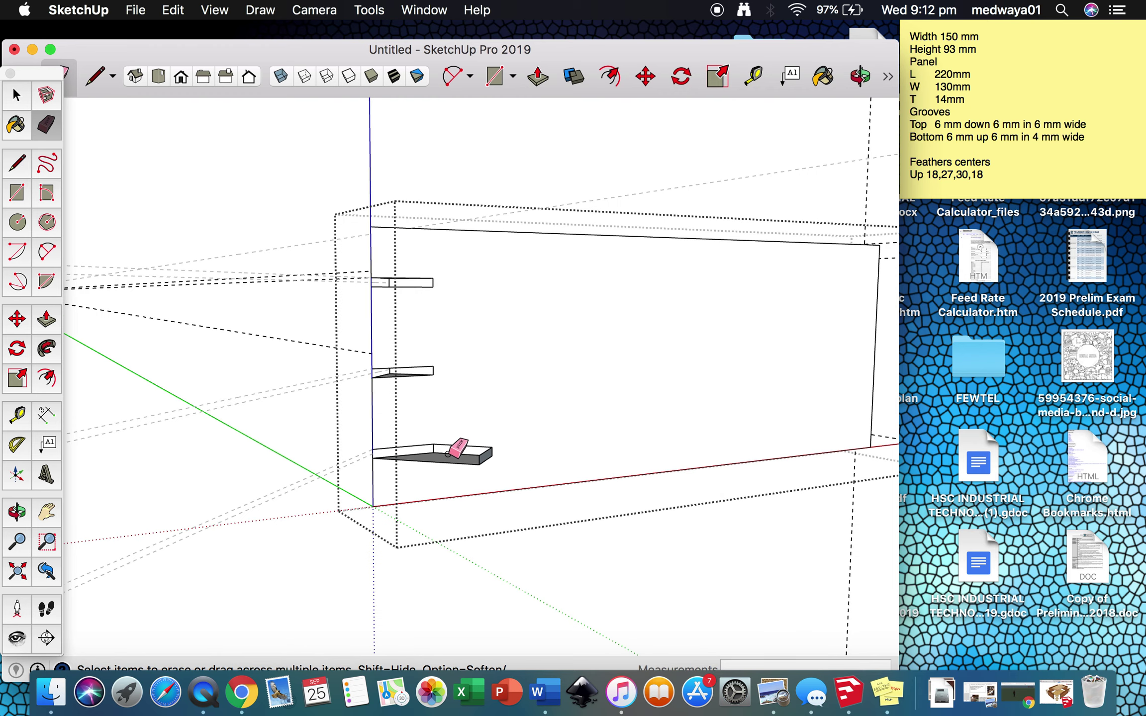
pyautogui.click(458, 450)
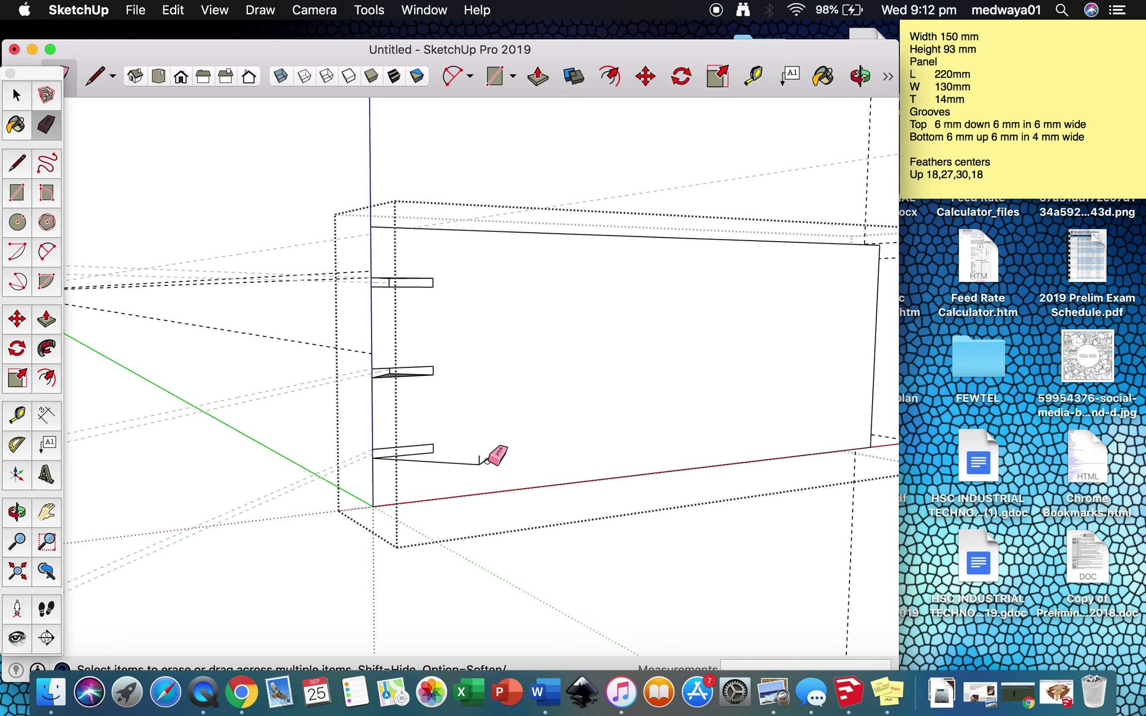
pyautogui.click(479, 460)
pyautogui.click(463, 463)
pyautogui.click(455, 464)
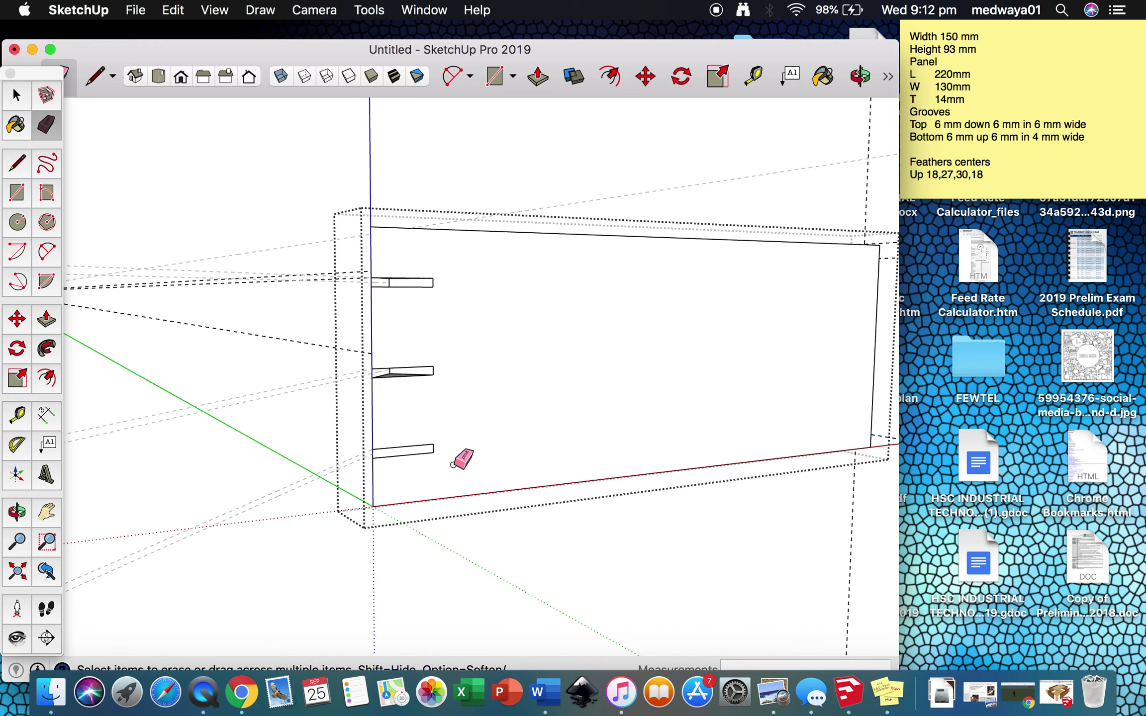
pyautogui.click(373, 453)
pyautogui.press('o')
pyautogui.moveTo(397, 384); pyautogui.dragTo(943, 434)
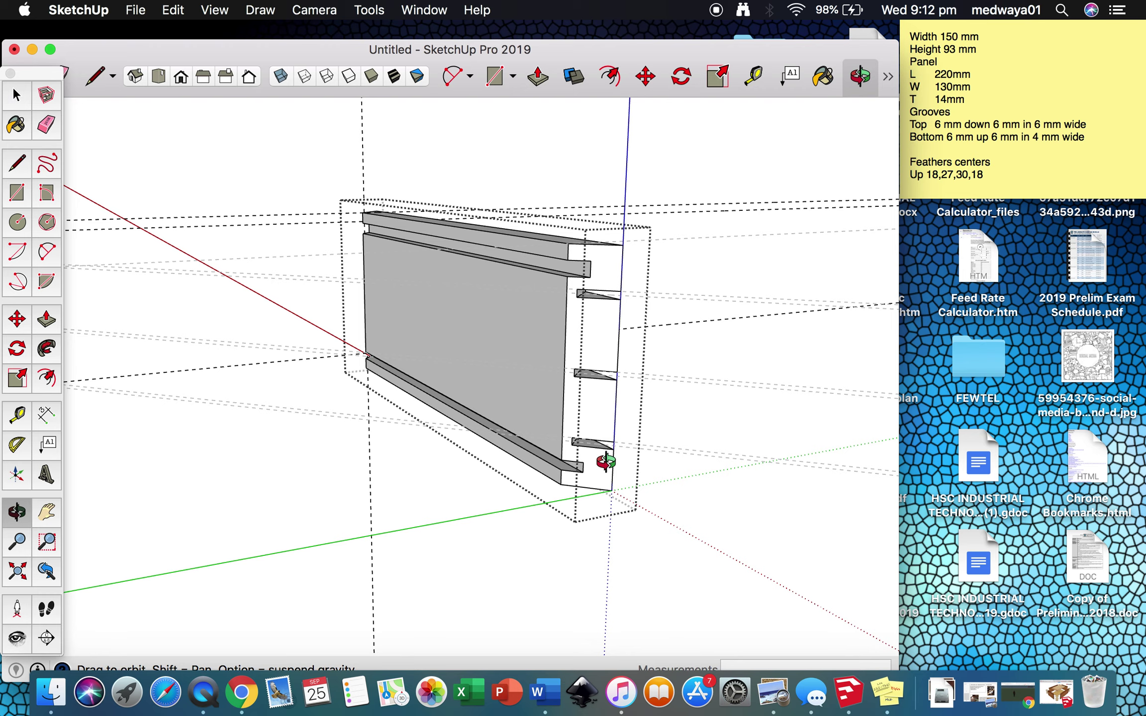
pyautogui.moveTo(381, 338); pyautogui.dragTo(515, 342)
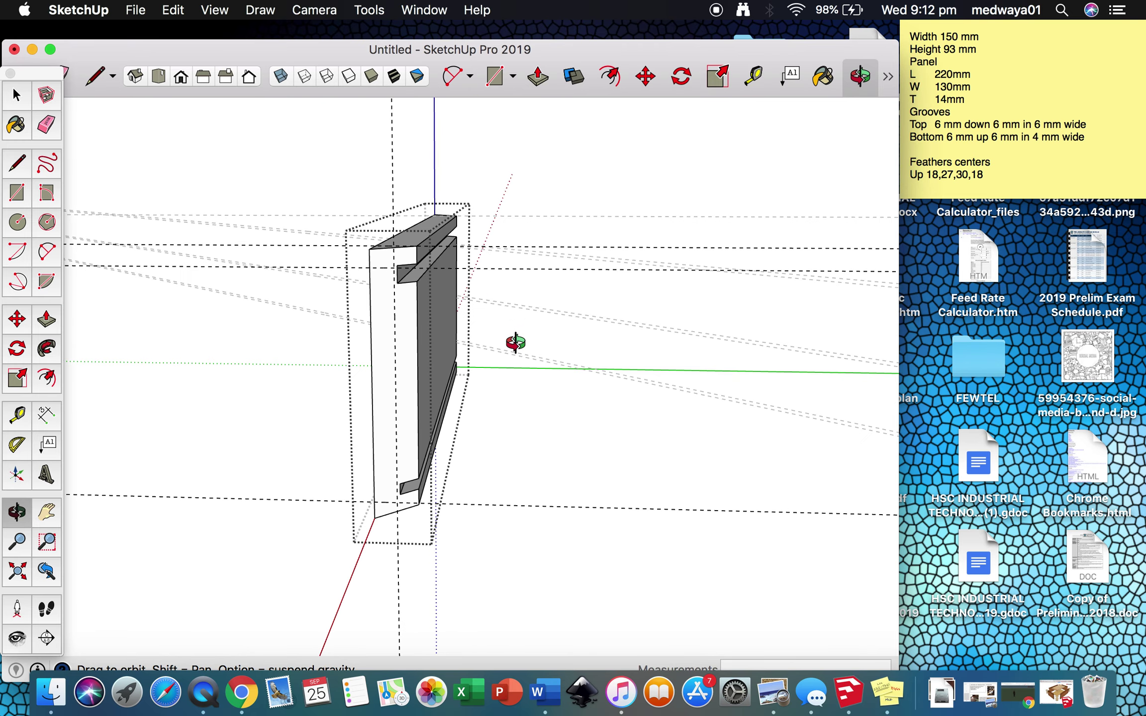